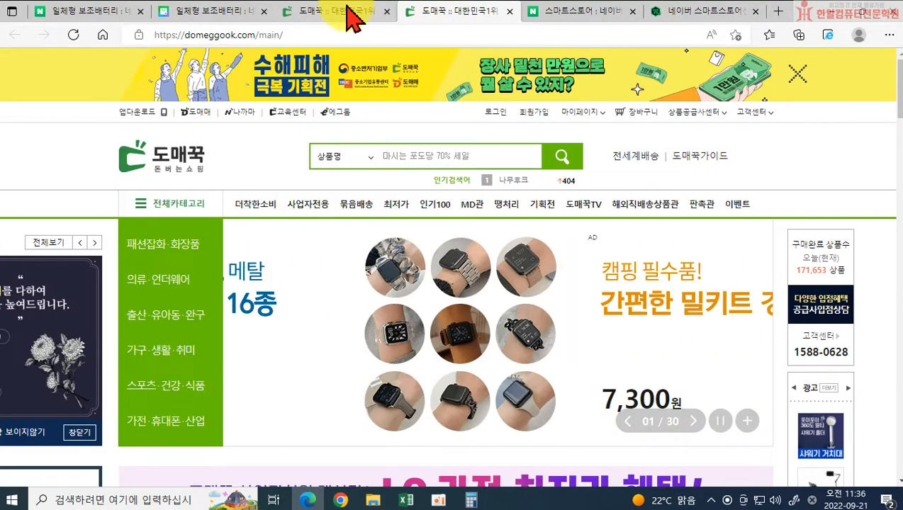
# Step: Check the wholesale power bank's title and price on Domeggook and bring up the Smart Store product registration form
pyautogui.click(355, 11)
pyautogui.scroll(4, 403, 316)
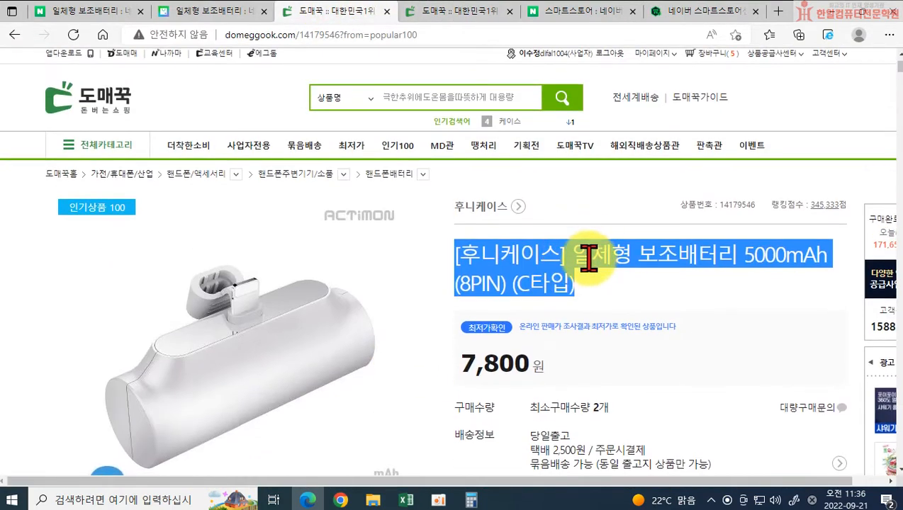
pyautogui.click(570, 287)
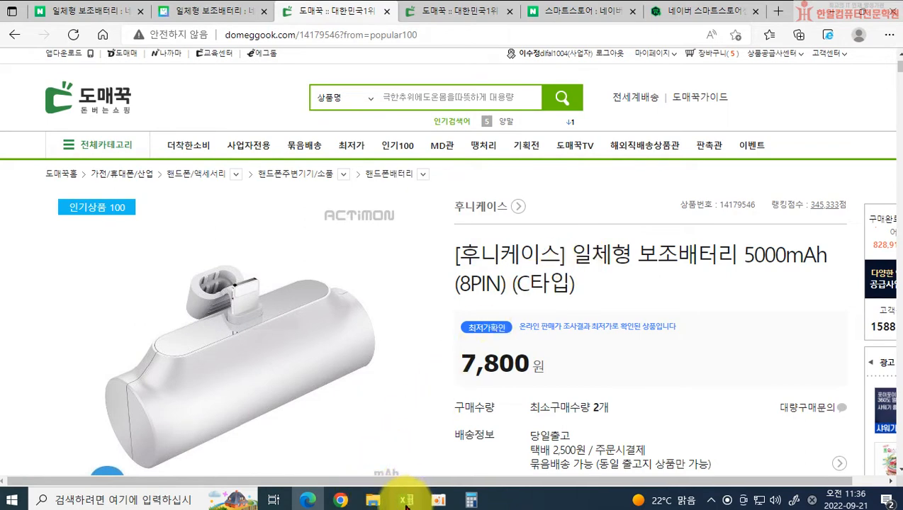
pyautogui.click(672, 14)
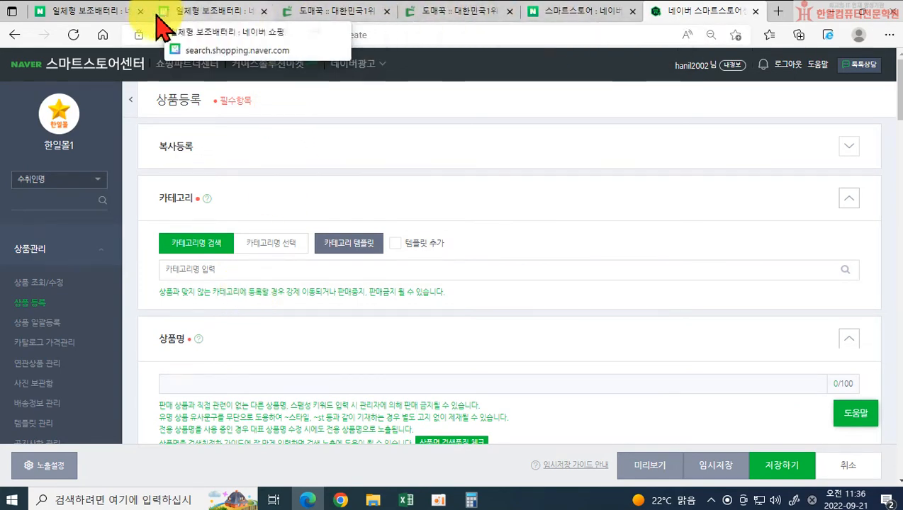
# Step: Open the Naver Shopping results for "일체형 보조배터리" and examine the category path that similar products use
pyautogui.click(78, 12)
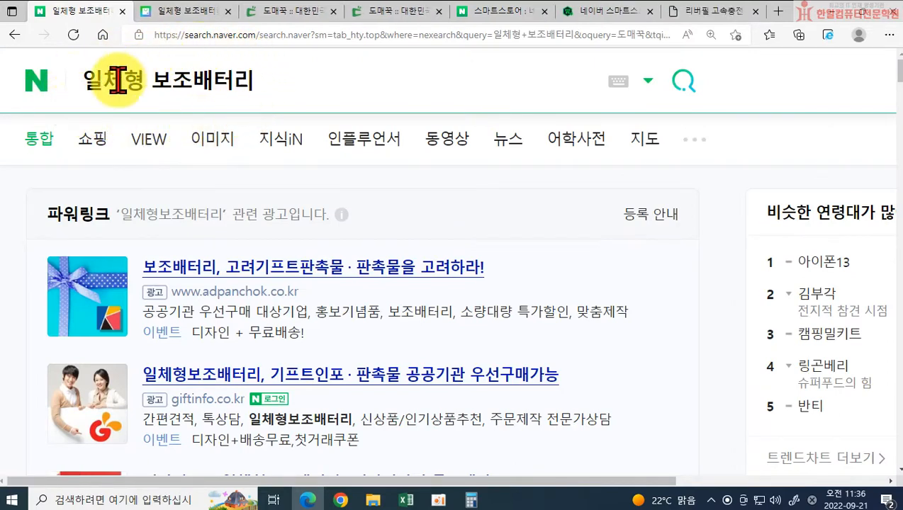
pyautogui.click(92, 139)
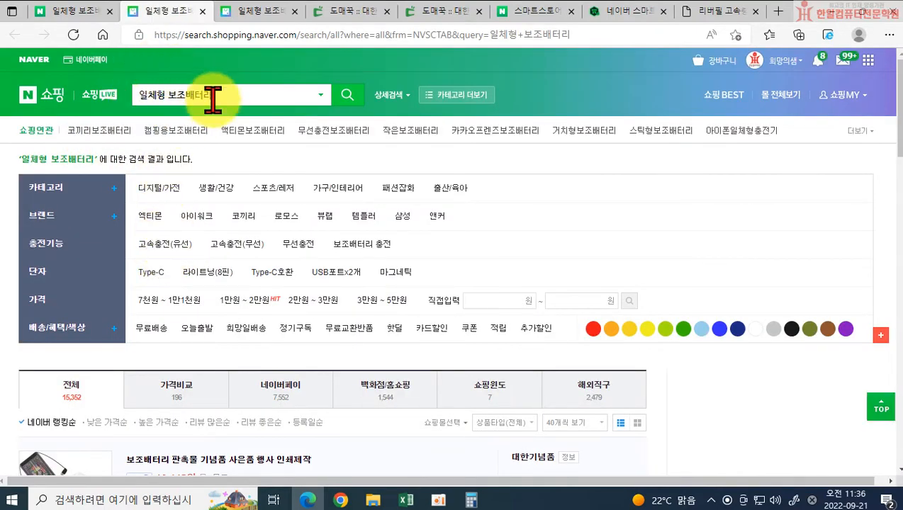
pyautogui.scroll(-3, 216, 296)
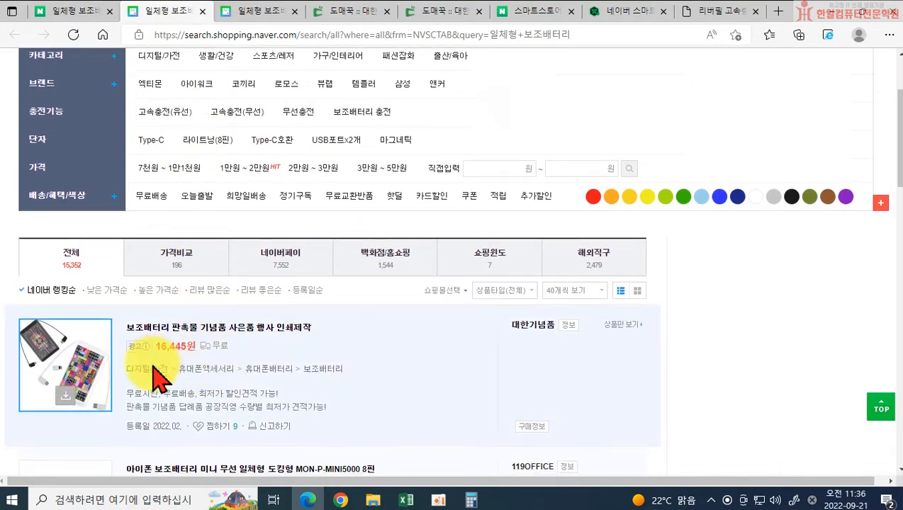
pyautogui.scroll(-4, 177, 340)
pyautogui.scroll(-5, 289, 323)
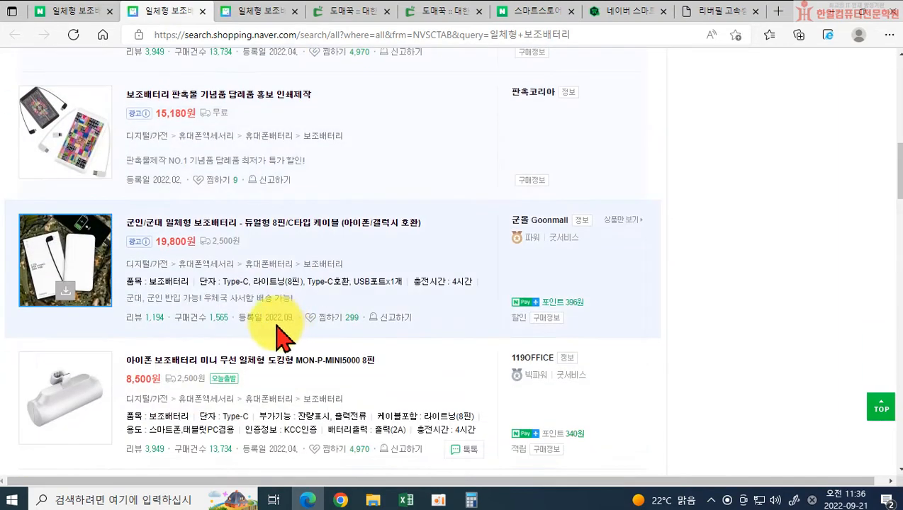
pyautogui.scroll(-3, 156, 291)
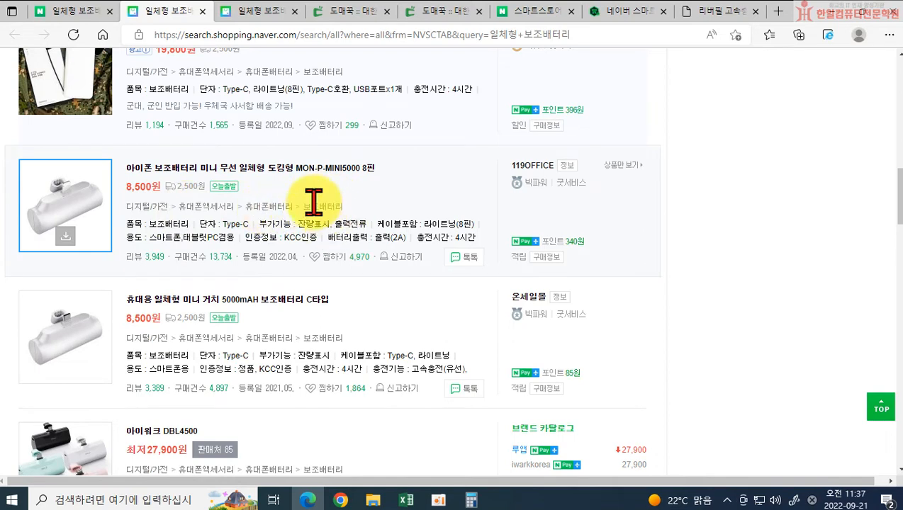
# Step: In the Smart Store registration form, search categories for "보조배", select 디지털/가전>휴대폰액세서리>휴대폰배터리>보조배터리 and acknowledge the certification notice
pyautogui.click(638, 12)
pyautogui.click(196, 269)
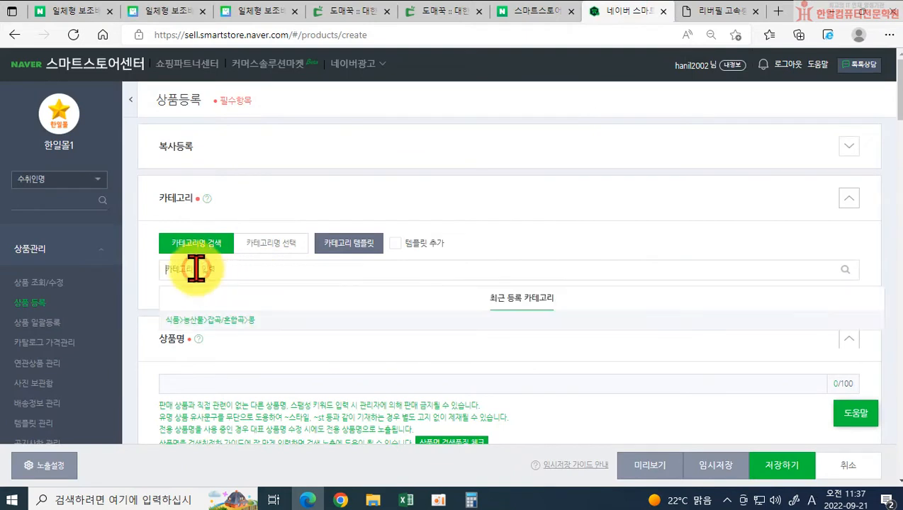
pyautogui.write('흰')
pyautogui.write('조배')
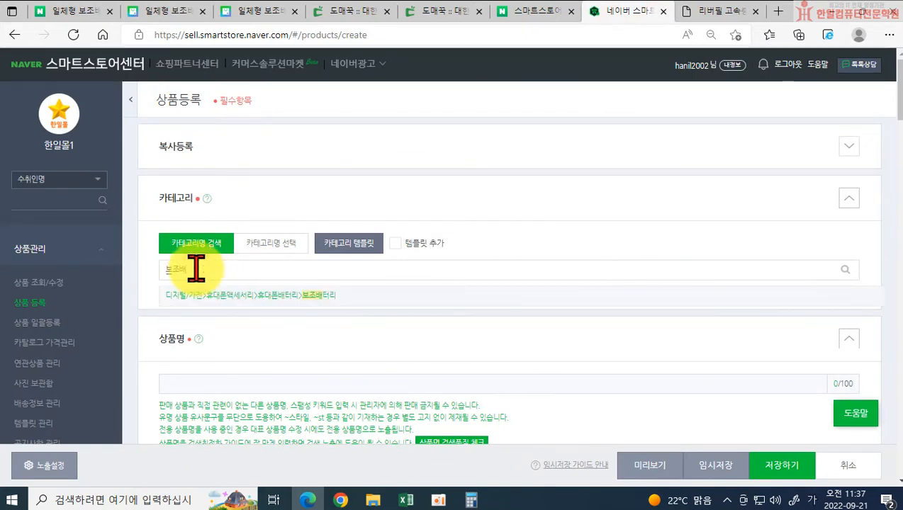
pyautogui.click(282, 296)
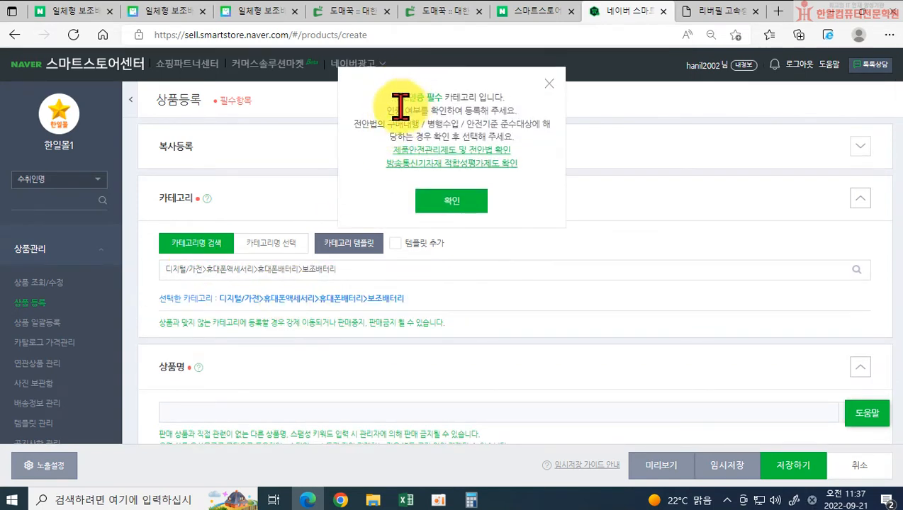
pyautogui.click(451, 202)
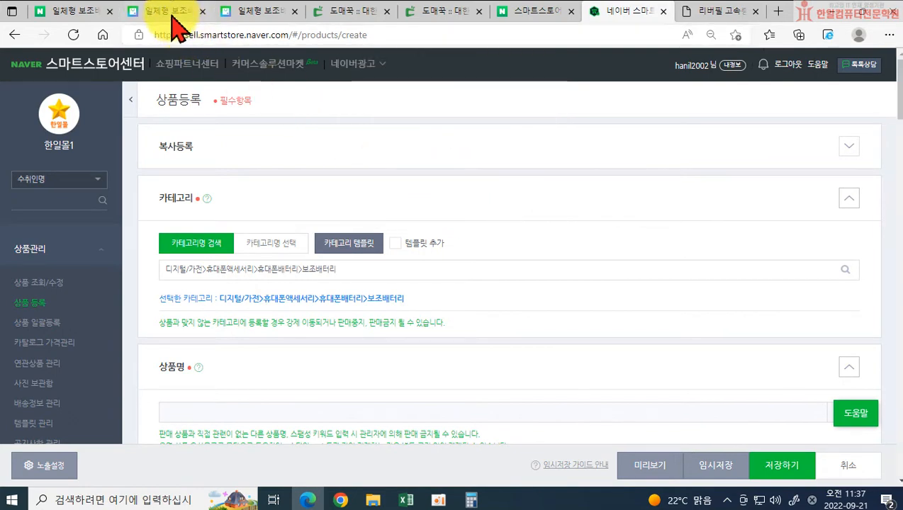
# Step: Close the spare Domeggook tab and examine the power bank listing's product information table for origin, model, manufacturer and certification
pyautogui.click(436, 14)
pyautogui.click(478, 11)
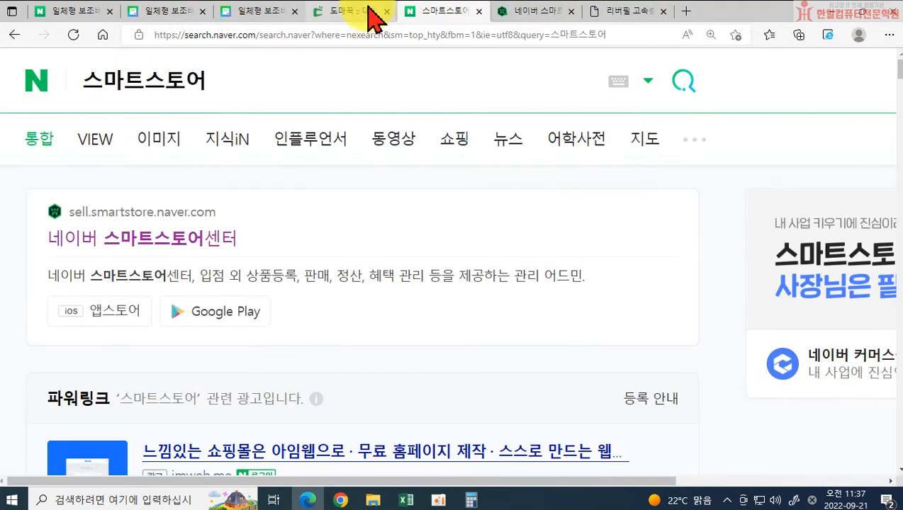
pyautogui.click(373, 14)
pyautogui.scroll(-4, 445, 305)
pyautogui.scroll(-20, 446, 304)
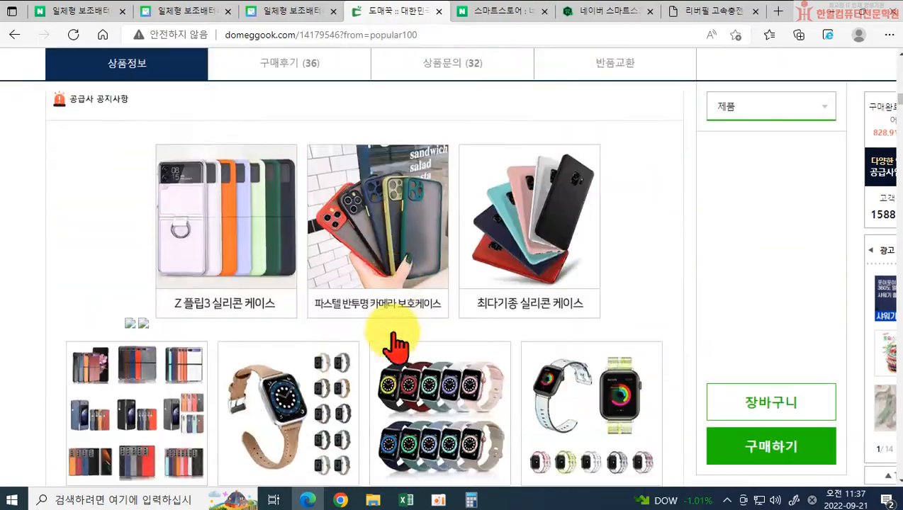
pyautogui.scroll(-15, 383, 361)
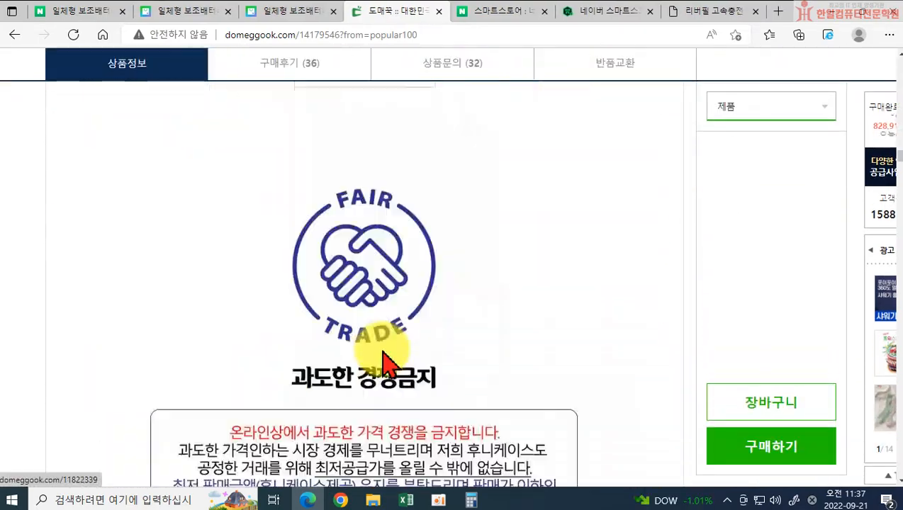
pyautogui.scroll(3, 387, 363)
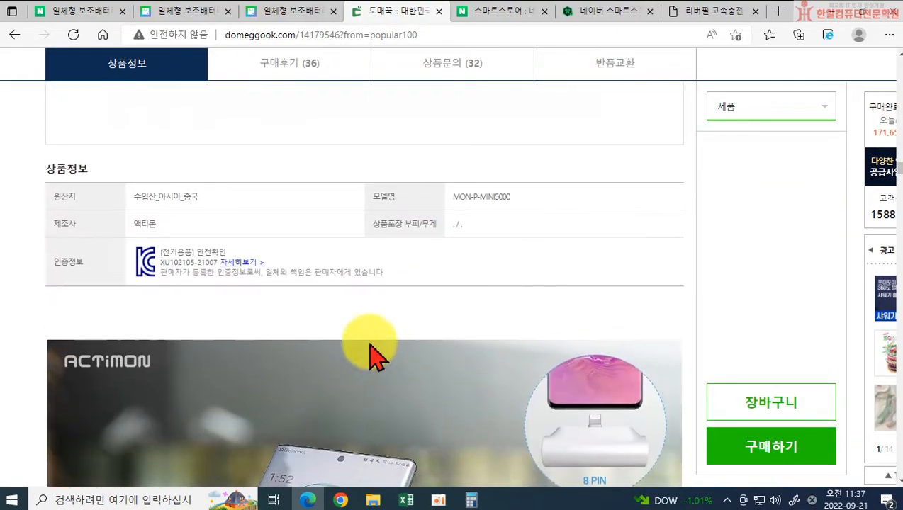
pyautogui.scroll(-2, 373, 352)
pyautogui.scroll(2, 262, 352)
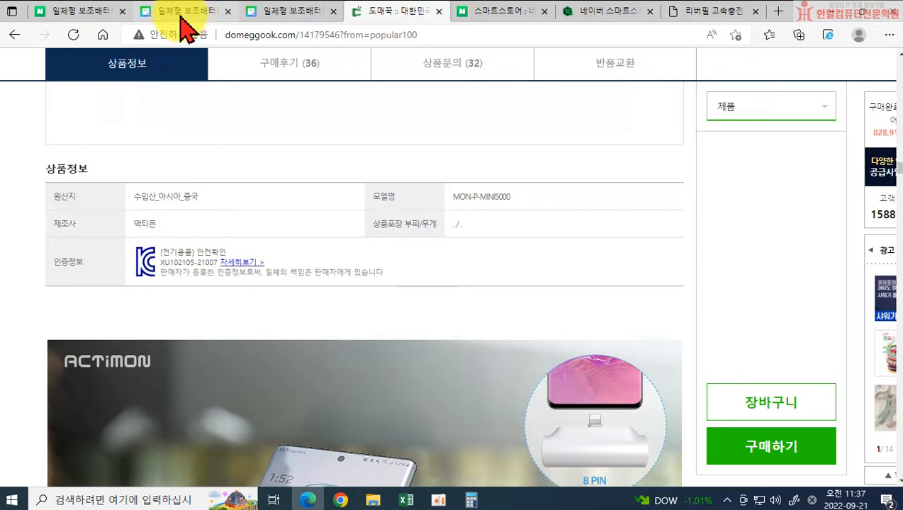
# Step: Ready the registration form's product name field and copy the full product name from cell E19 of the Excel margin sheet
pyautogui.click(576, 12)
pyautogui.scroll(-2, 213, 320)
pyautogui.click(203, 282)
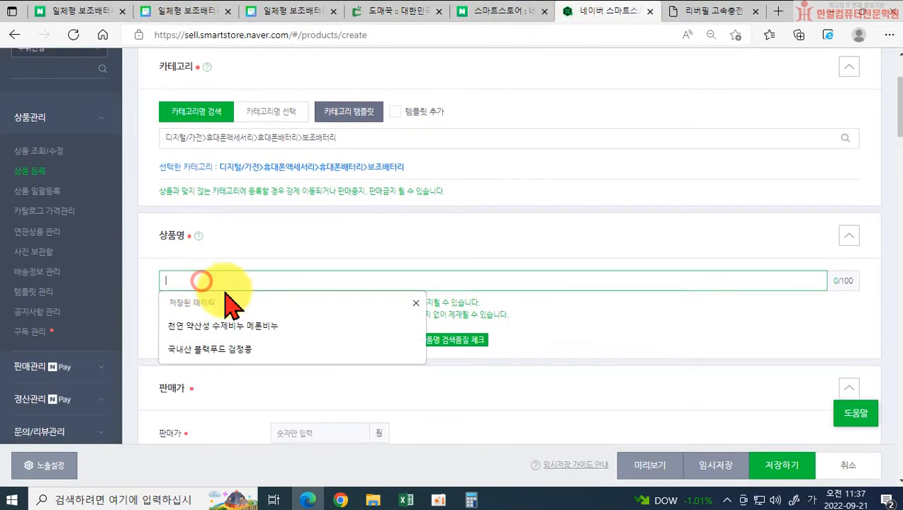
pyautogui.click(406, 500)
pyautogui.doubleClick(259, 319)
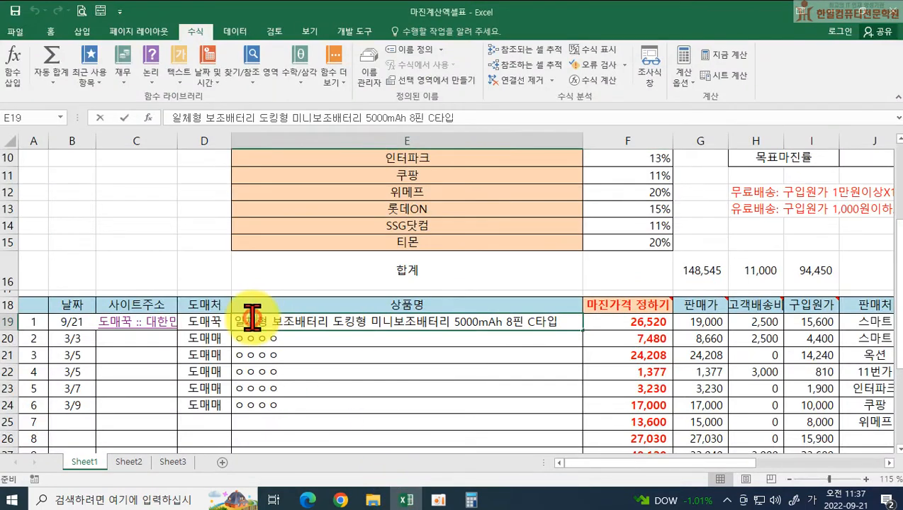
pyautogui.moveTo(239, 317); pyautogui.dragTo(576, 333)
pyautogui.hotkey('ctrl', 'c')
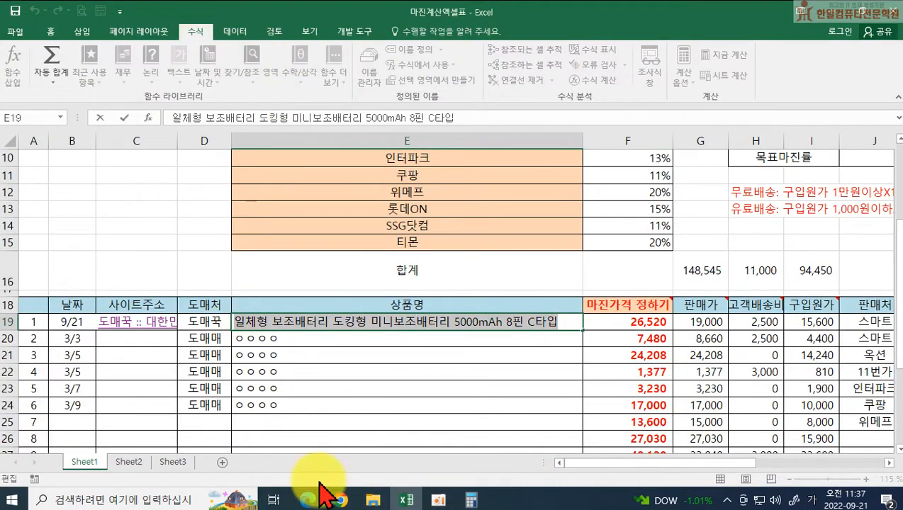
# Step: Paste "일체형 보조배터리 도킹형 미니보조배터리 5000mAh 8핀 C타입" as the Smart Store product name and run its search quality check
pyautogui.click(306, 500)
pyautogui.hotkey('ctrl', 'v')
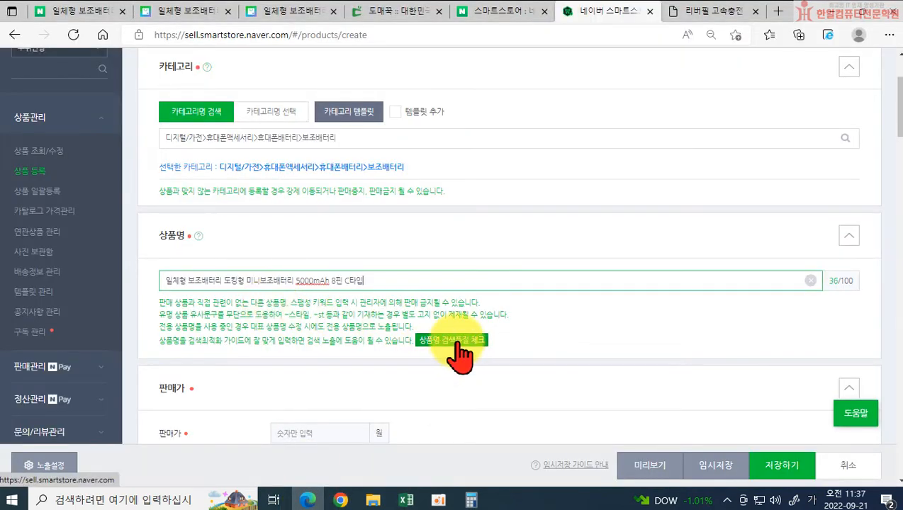
pyautogui.click(458, 343)
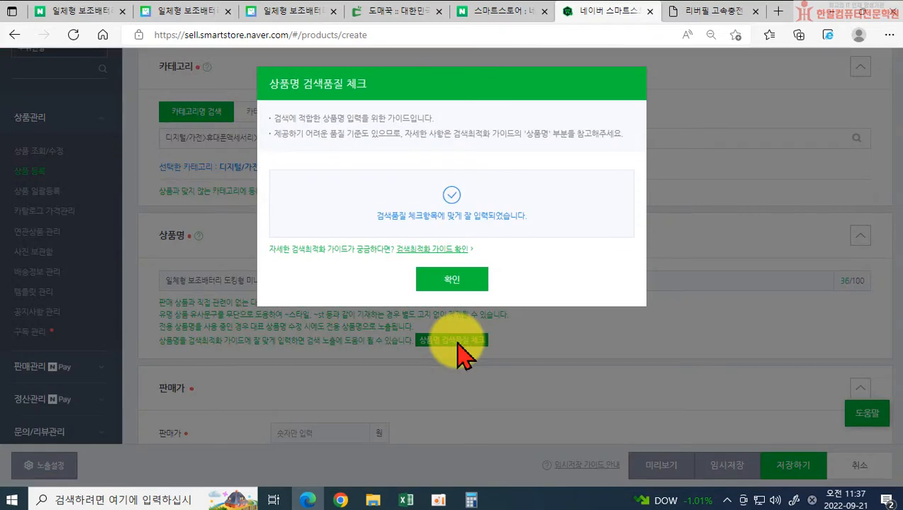
pyautogui.click(458, 298)
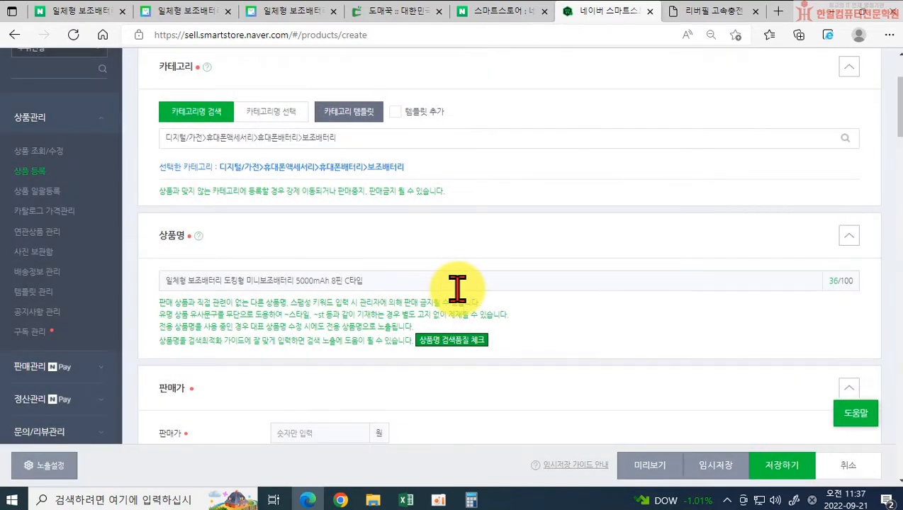
# Step: Append "1+1" to the end of the product name and expand the selling price section
pyautogui.scroll(-3, 457, 287)
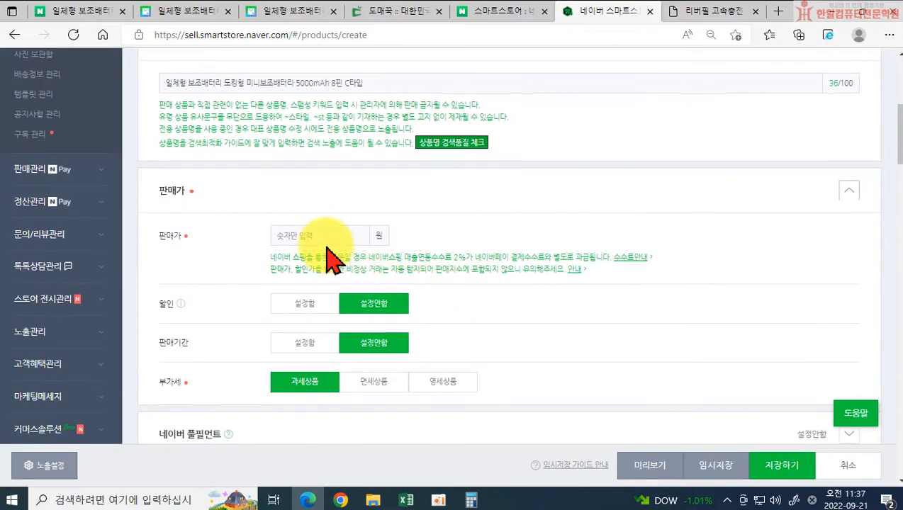
pyautogui.click(320, 235)
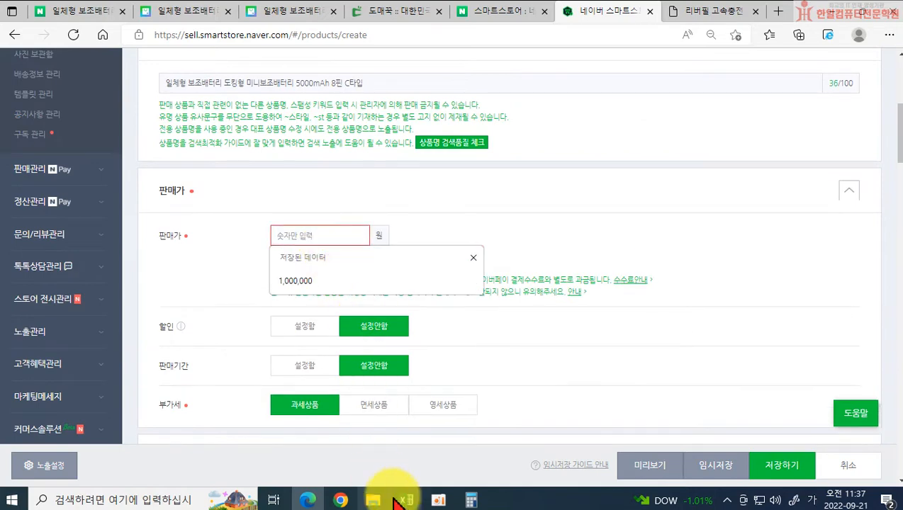
pyautogui.click(404, 196)
pyautogui.scroll(2, 351, 211)
pyautogui.click(397, 215)
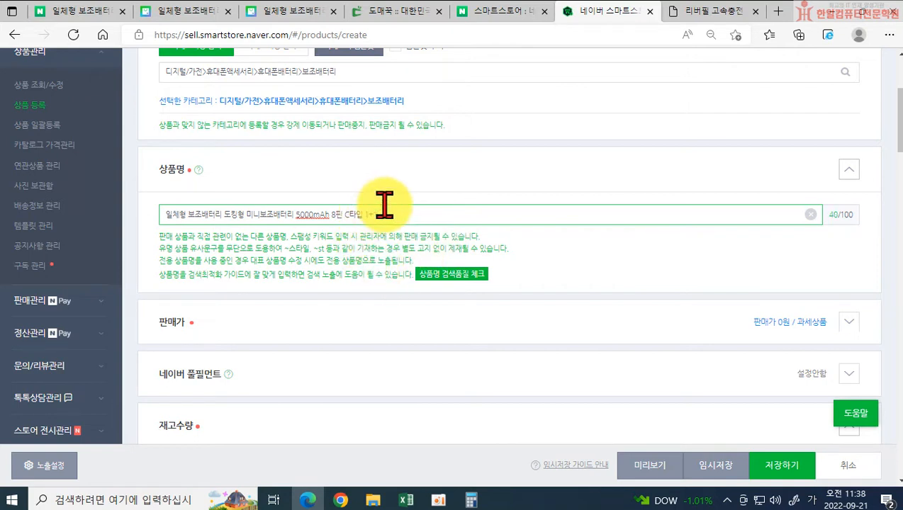
pyautogui.click(231, 327)
# Step: Set the selling price to 19,000 won and consult the product's row in the Excel margin sheet
pyautogui.click(312, 367)
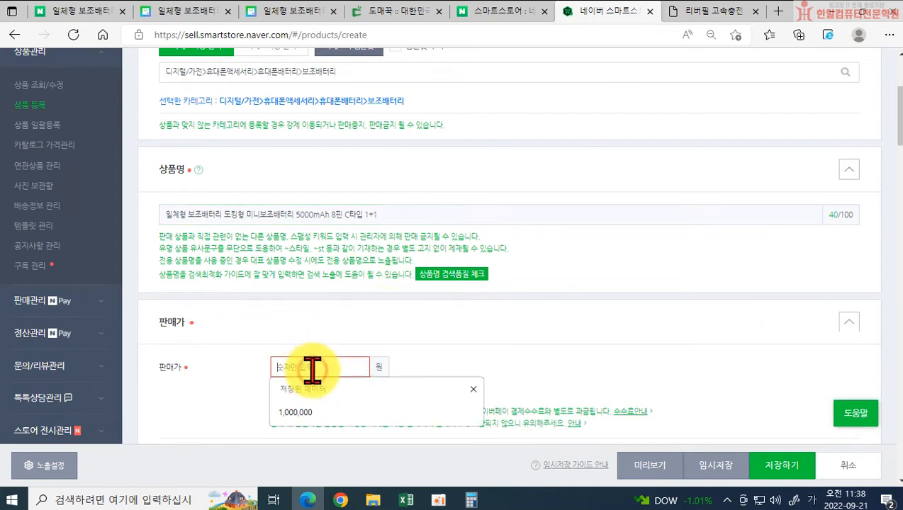
pyautogui.write('1900')
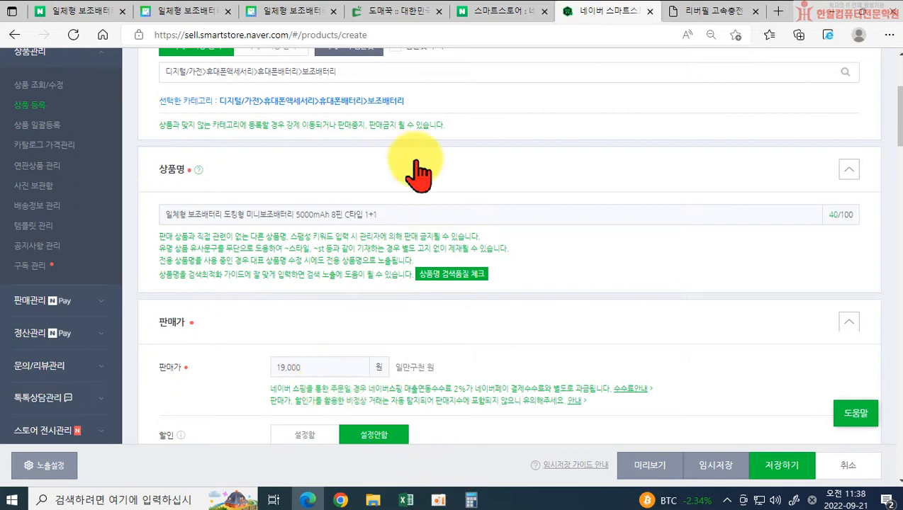
pyautogui.click(405, 500)
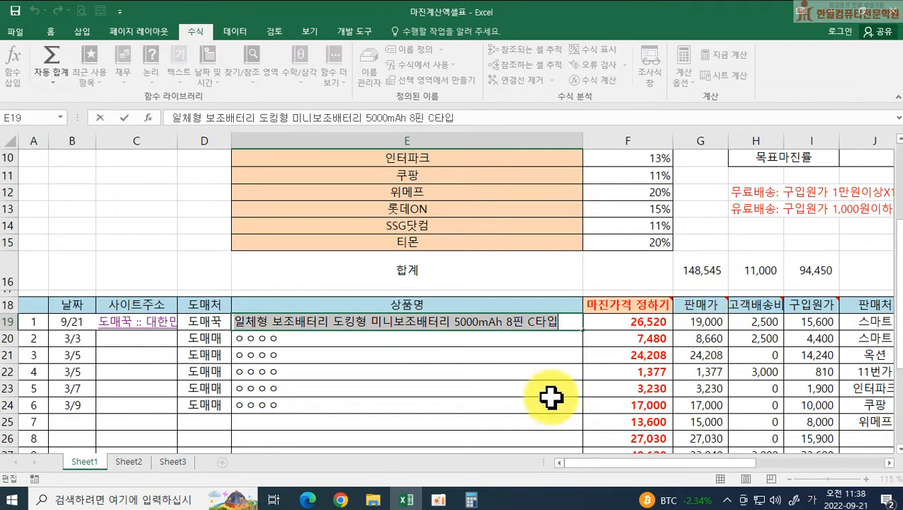
# Step: Return to the Smart Store form in the browser and set the selling price to 20,000 won
pyautogui.click(309, 501)
pyautogui.moveTo(314, 367); pyautogui.dragTo(277, 370)
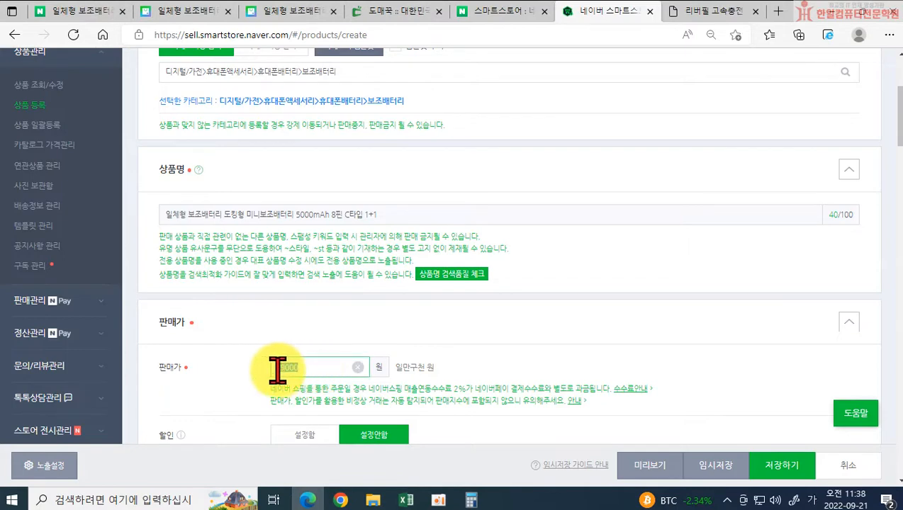
pyautogui.write('20')
# Step: Enable the discount, apply it as 전체 할인 with an amount of 1,000 won, and review the discounted price and VAT settings
pyautogui.scroll(-2, 284, 376)
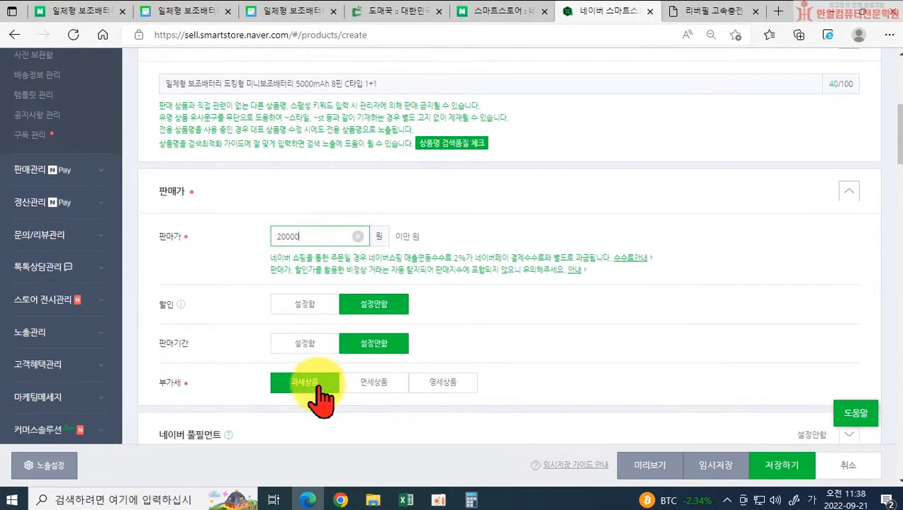
pyautogui.click(293, 304)
pyautogui.click(277, 363)
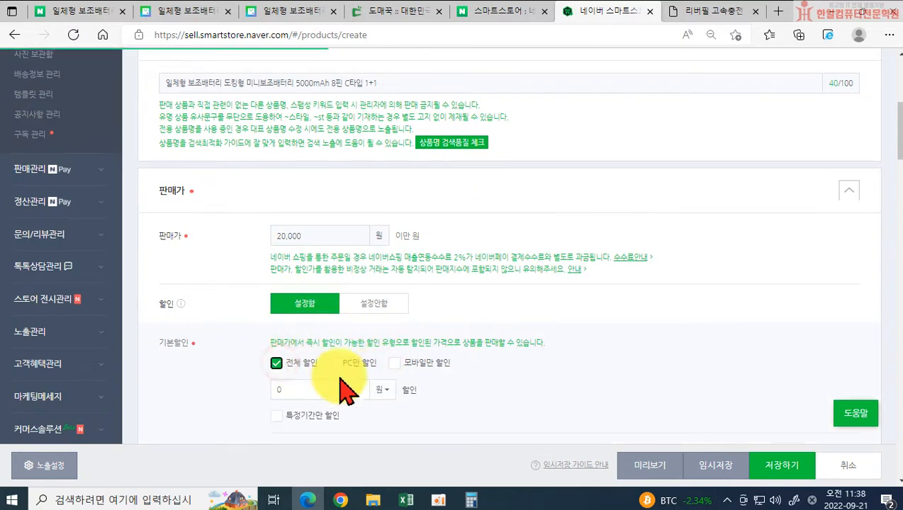
pyautogui.click(303, 389)
pyautogui.write('1000')
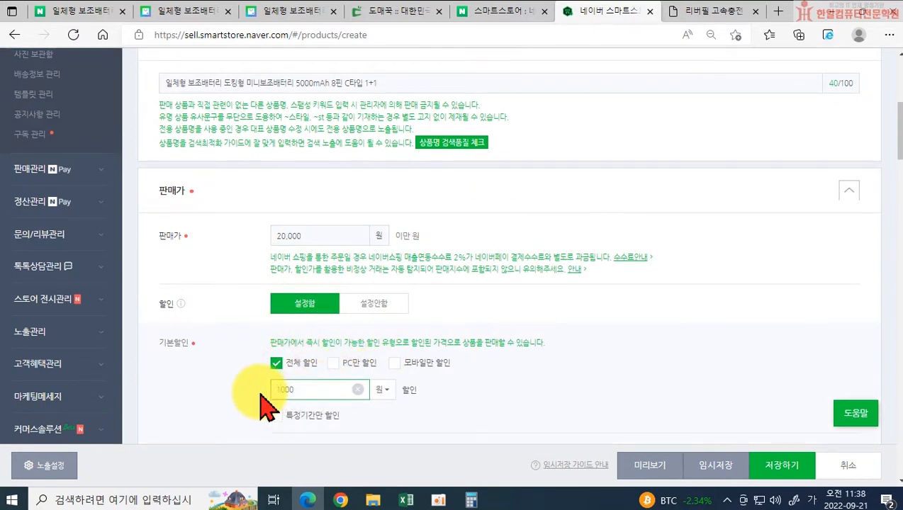
pyautogui.click(246, 389)
pyautogui.scroll(-1, 248, 388)
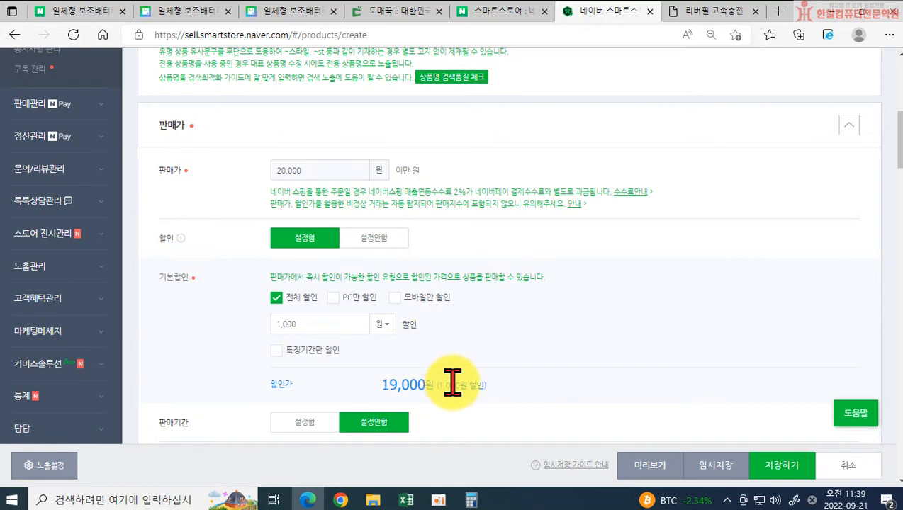
pyautogui.scroll(-2, 432, 374)
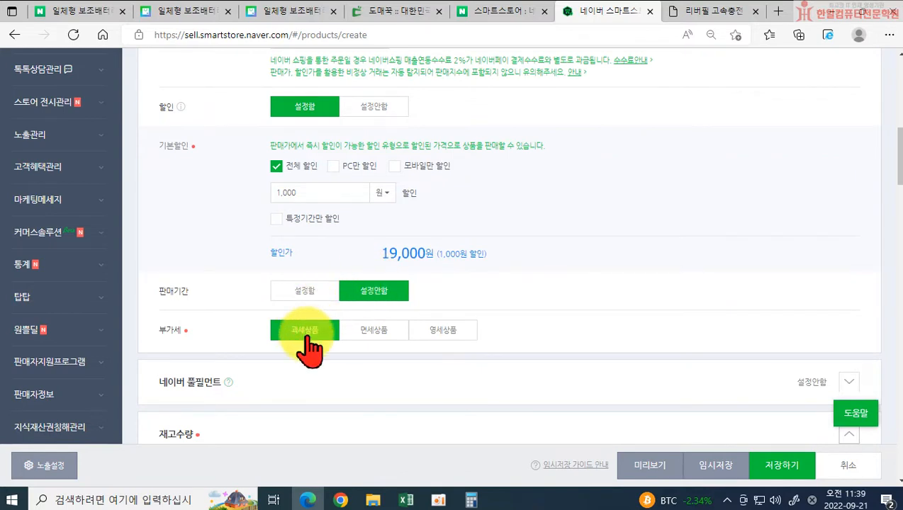
# Step: Check the stock quantity field, consult the 제품 options and their stock on the Domeggook page, and return to the Smart Store form
pyautogui.scroll(-2, 312, 348)
pyautogui.click(222, 346)
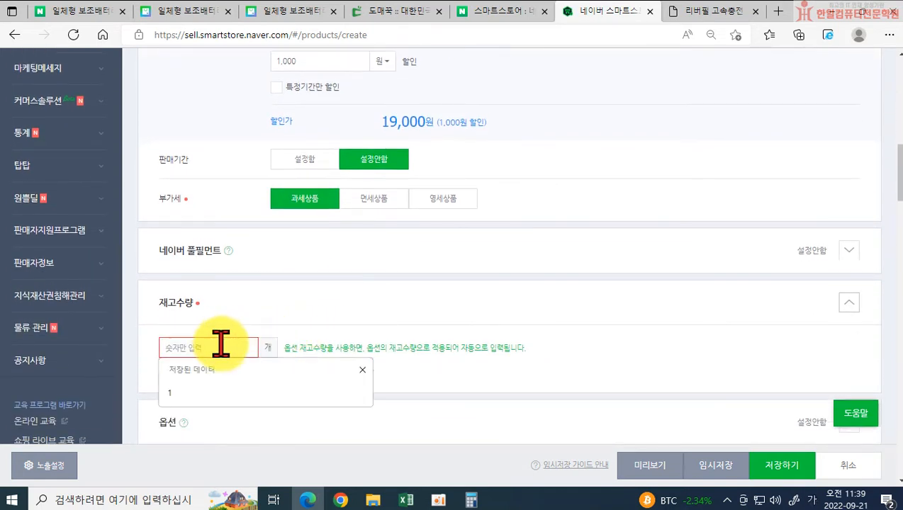
pyautogui.click(486, 326)
pyautogui.click(203, 308)
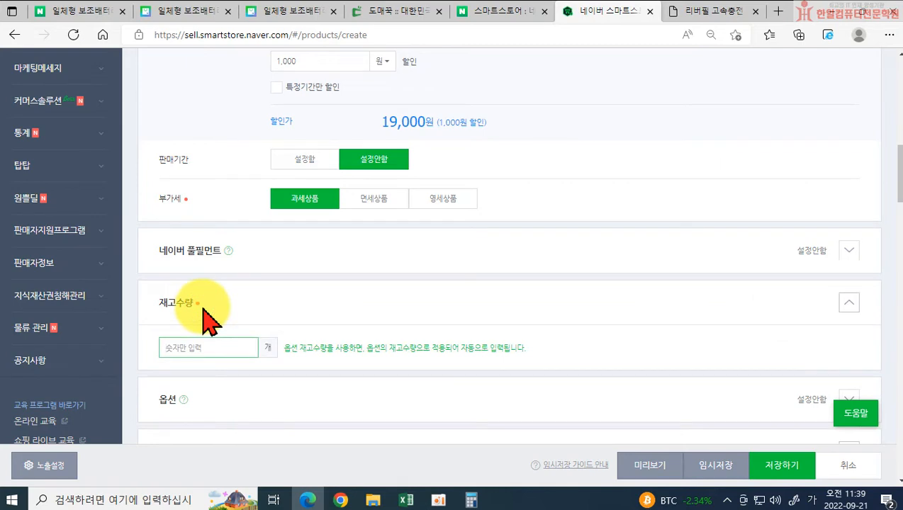
pyautogui.click(390, 24)
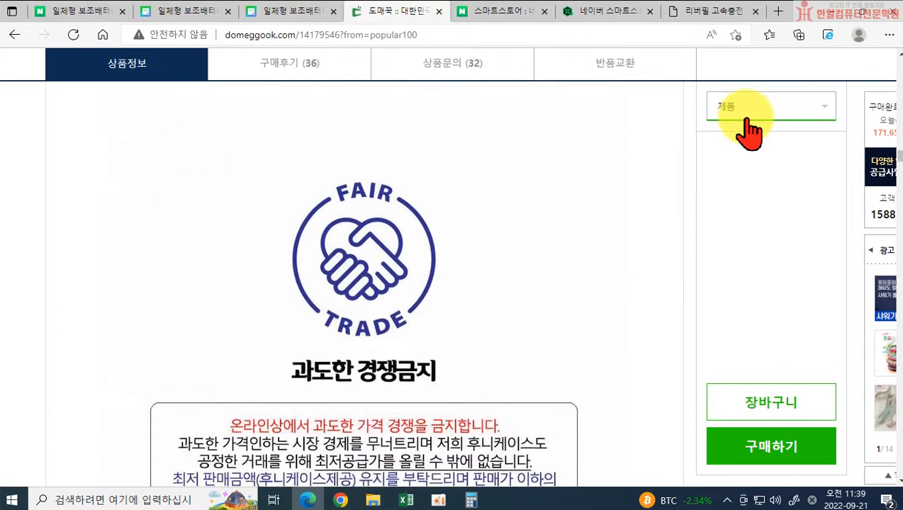
pyautogui.click(750, 124)
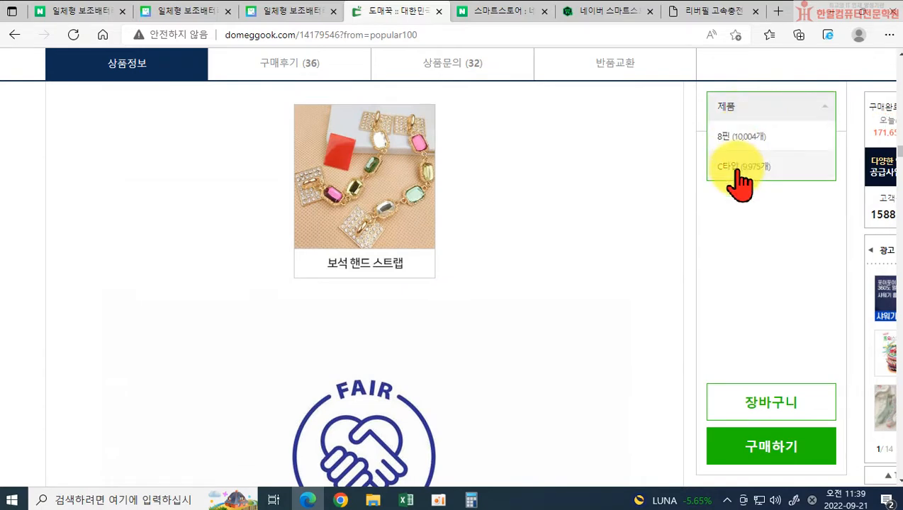
pyautogui.scroll(-4, 509, 267)
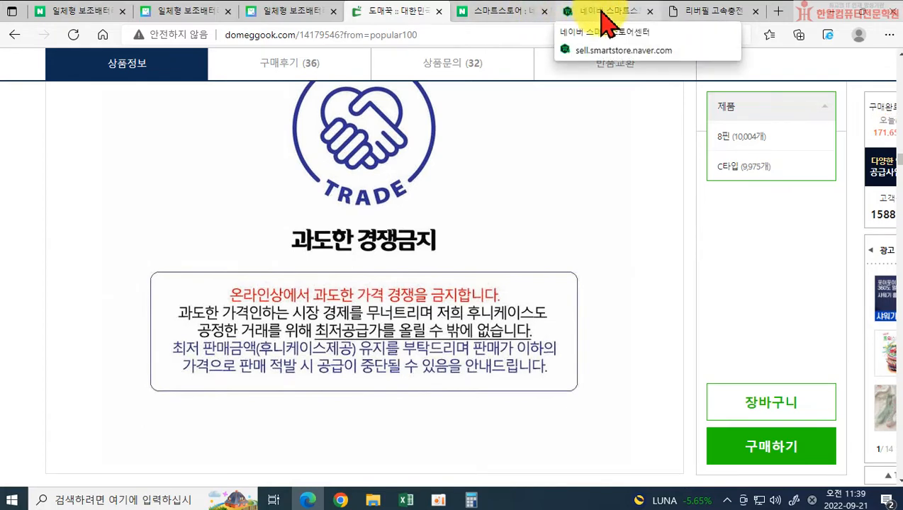
pyautogui.click(607, 21)
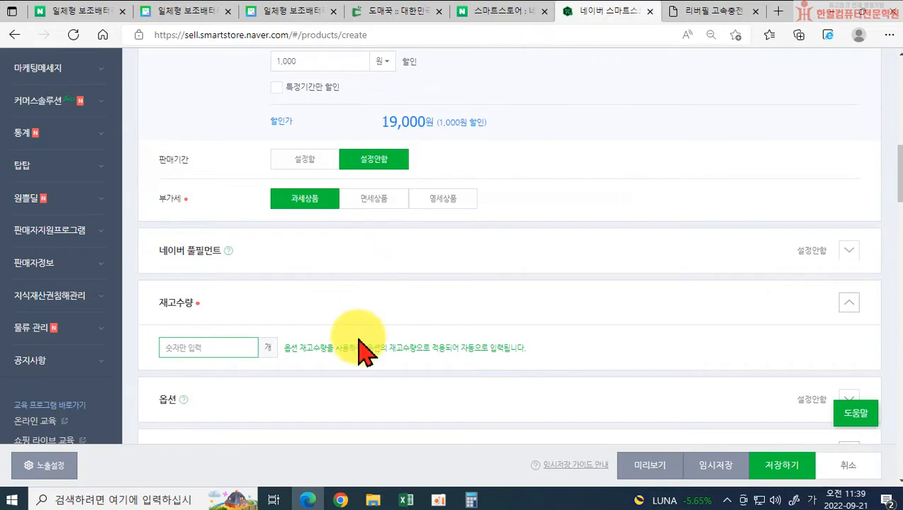
# Step: Expand the options section and enable selectable options with 직접 입력하기 and 조합형, reviewing the option settings
pyautogui.scroll(-2, 374, 339)
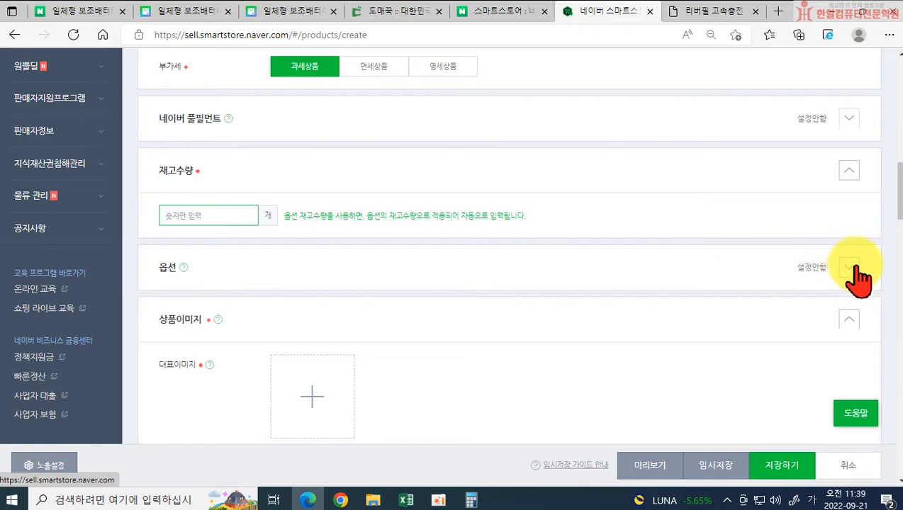
pyautogui.click(851, 267)
pyautogui.scroll(-1, 414, 339)
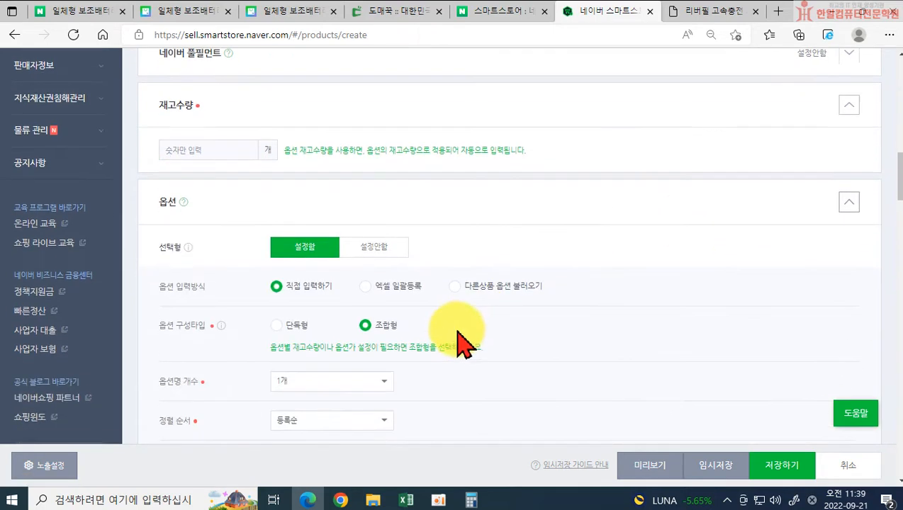
pyautogui.scroll(-1, 298, 262)
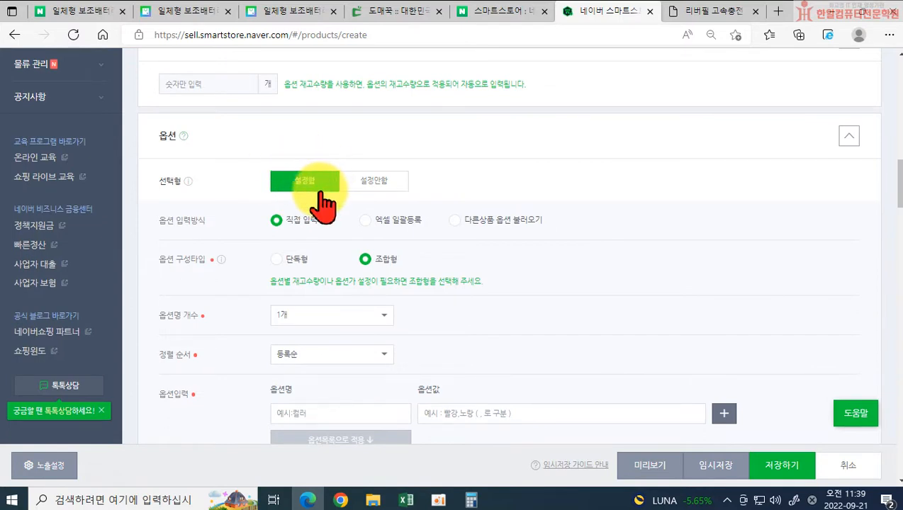
pyautogui.scroll(-1, 333, 219)
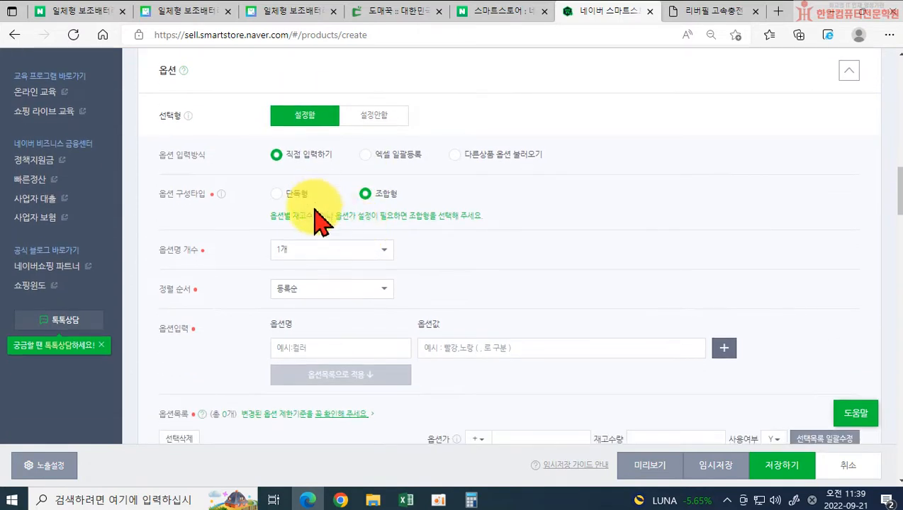
pyautogui.scroll(-1, 340, 212)
pyautogui.scroll(2, 368, 210)
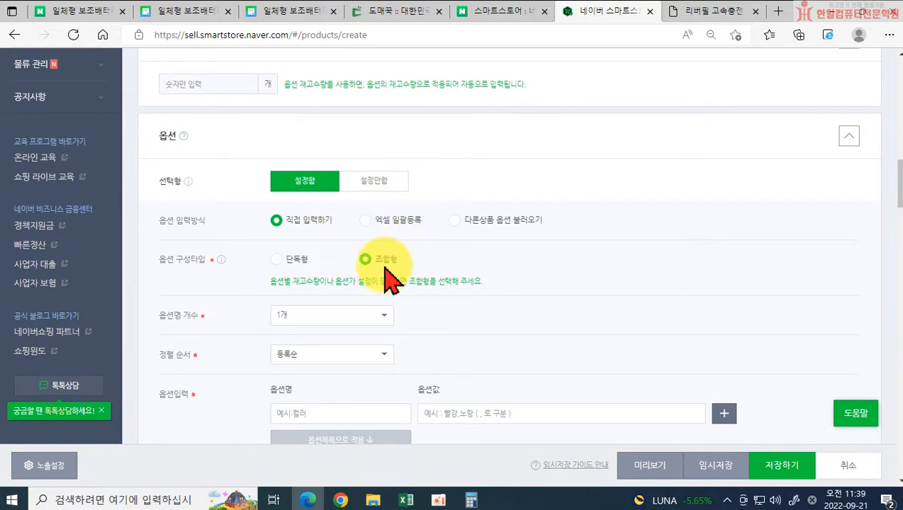
pyautogui.scroll(-1, 383, 280)
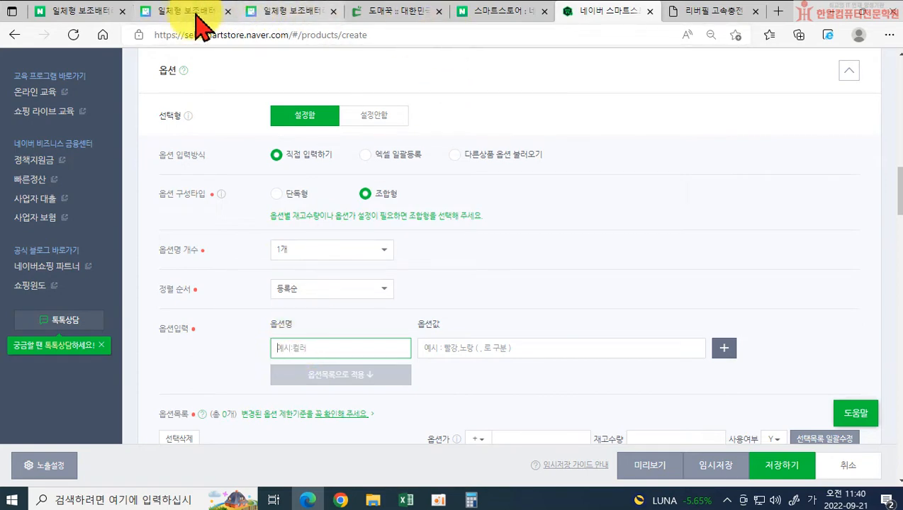
# Step: Consult the option types on the Domeggook page and name the product option 종류 in the Smart Store form
pyautogui.click(381, 13)
pyautogui.scroll(5, 617, 199)
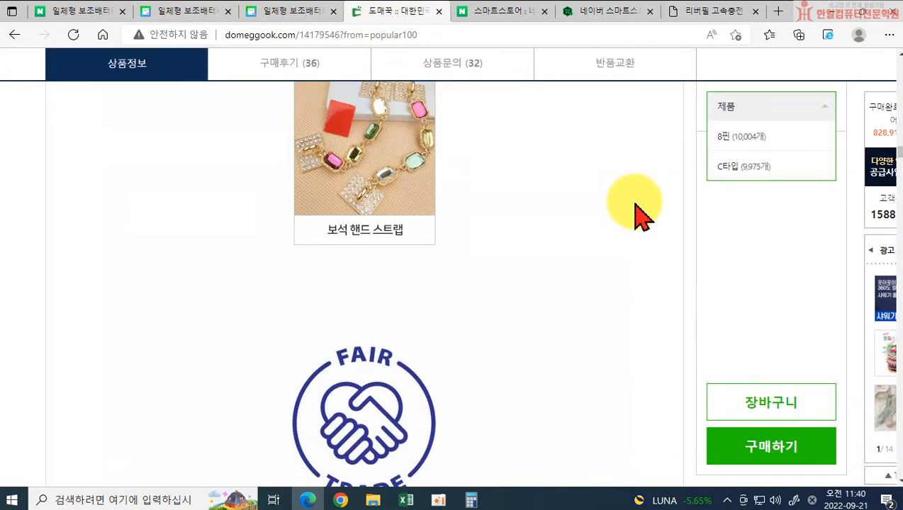
pyautogui.click(587, 14)
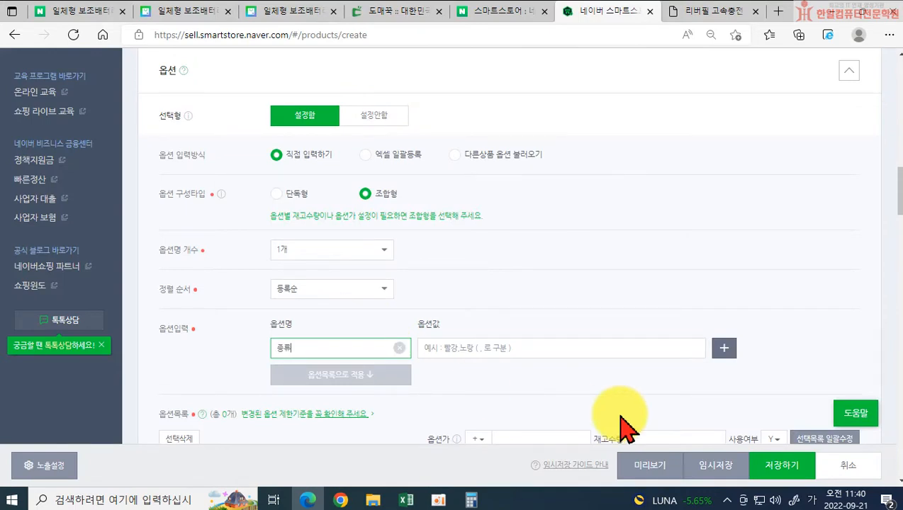
# Step: Enter C타입,8핀 as the option values for 종류 and apply them to the option list
pyautogui.click(470, 349)
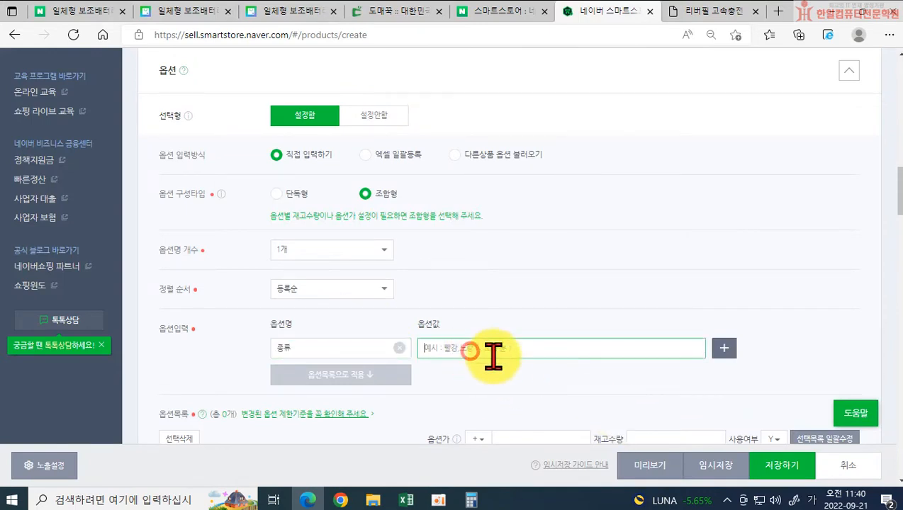
pyautogui.write('do')
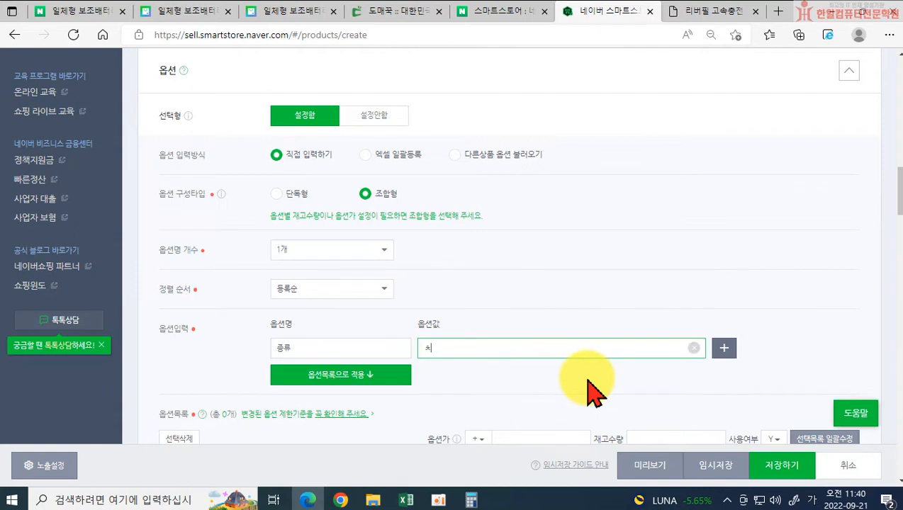
pyautogui.press('BackSpace')
pyautogui.press('BackSpace')
pyautogui.press('Hangul')
pyautogui.write('ㄷ')
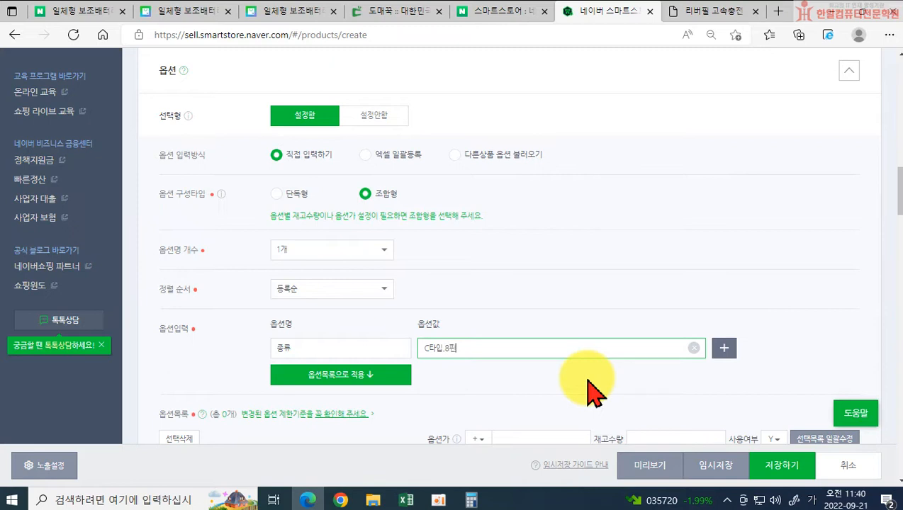
pyautogui.click(352, 375)
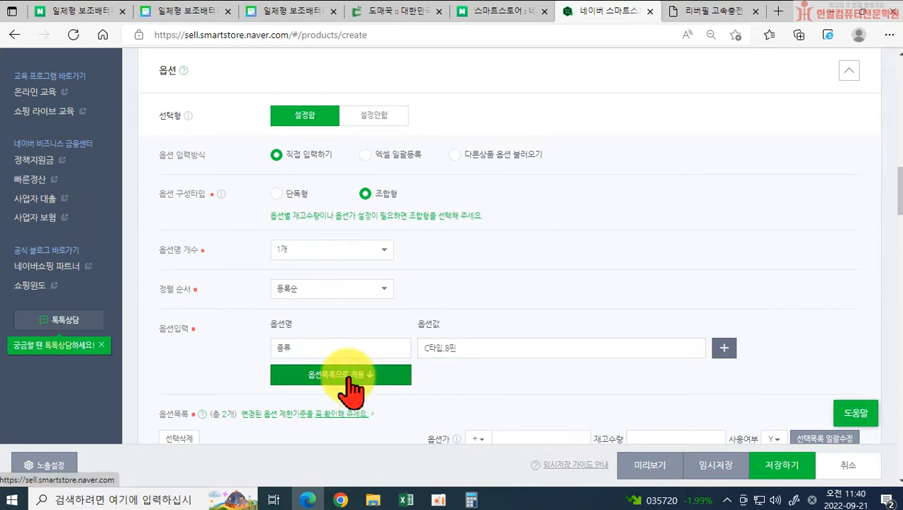
# Step: Consult the Domeggook stock and set the stock quantity of both the C타입 and 8핀 options to 5,000
pyautogui.scroll(-3, 358, 382)
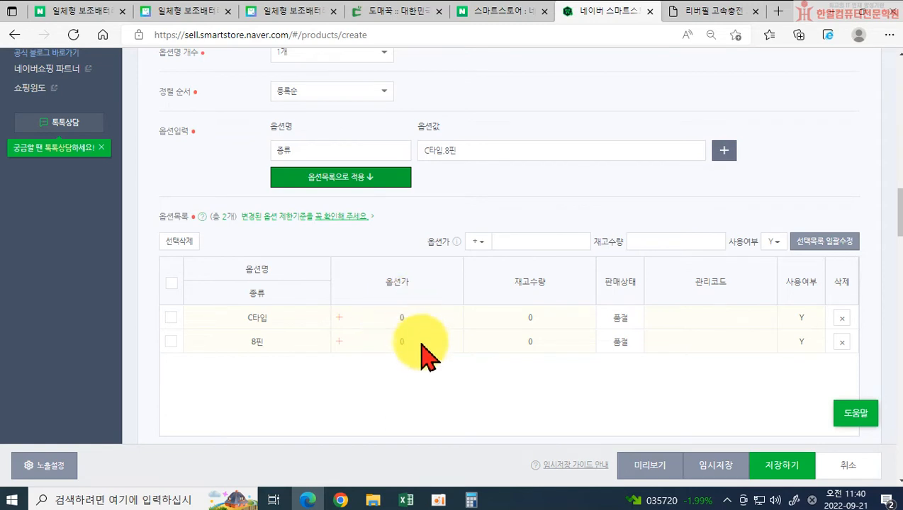
pyautogui.click(530, 319)
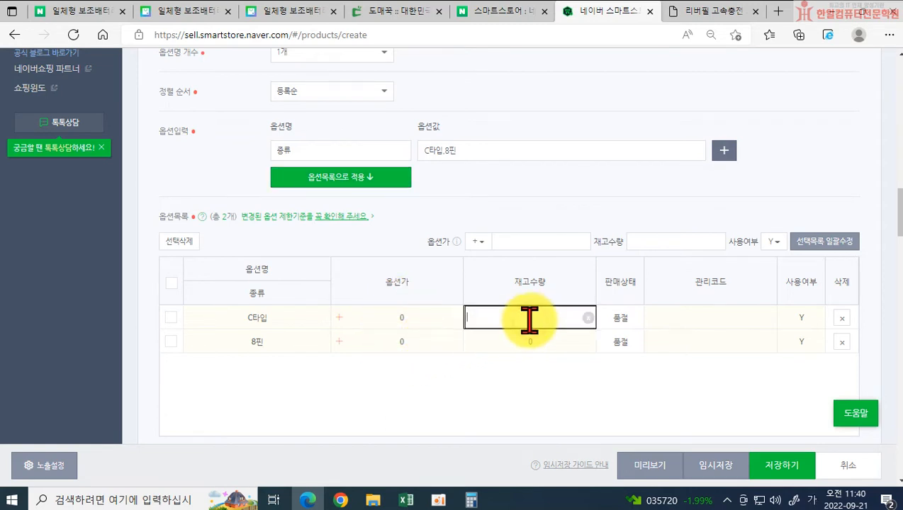
pyautogui.click(389, 16)
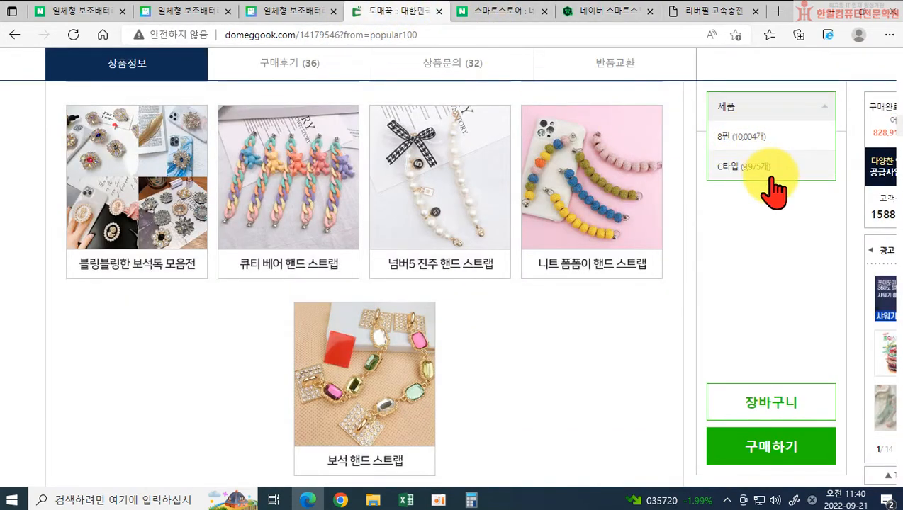
pyautogui.click(582, 14)
pyautogui.click(509, 317)
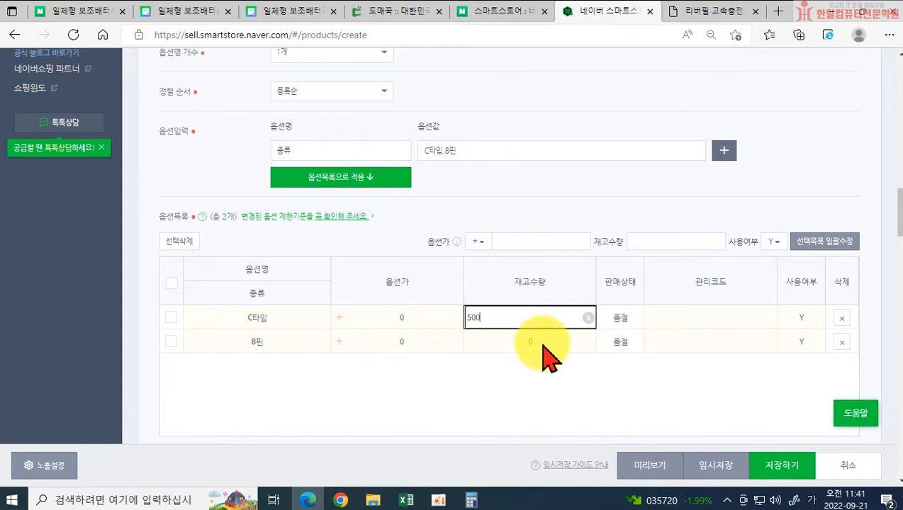
pyautogui.write('5,000')
pyautogui.click(545, 342)
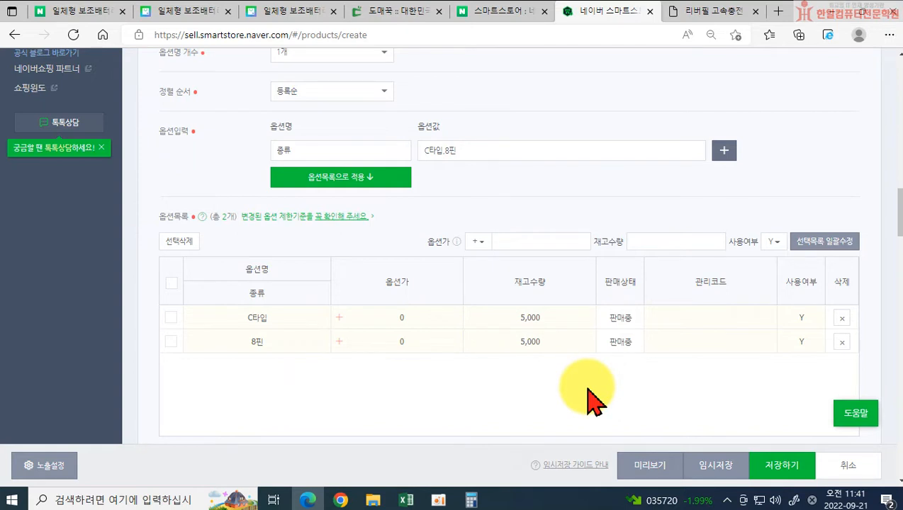
# Step: Upload the 일체형보조배터리 picture from the 후니케이스 보조배터리 folder on the USB drive as the representative image
pyautogui.scroll(-1, 585, 387)
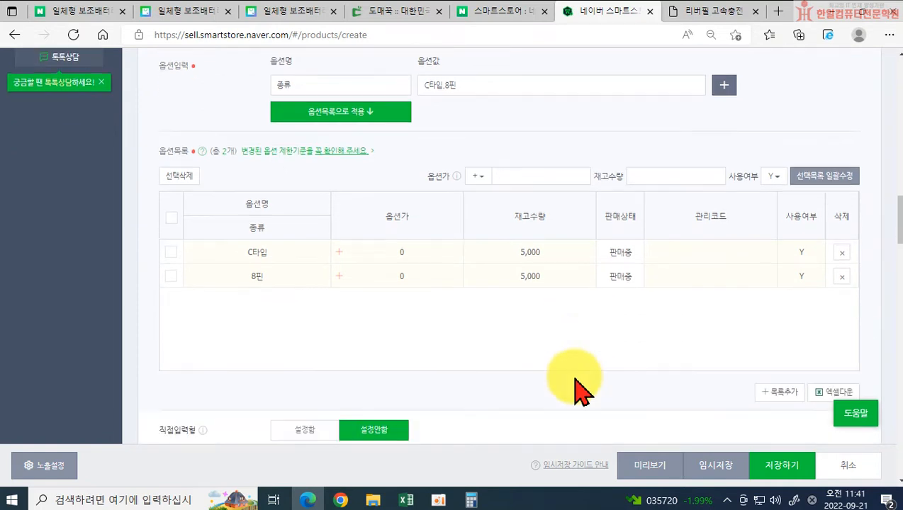
pyautogui.scroll(-1, 550, 375)
pyautogui.scroll(-1, 546, 372)
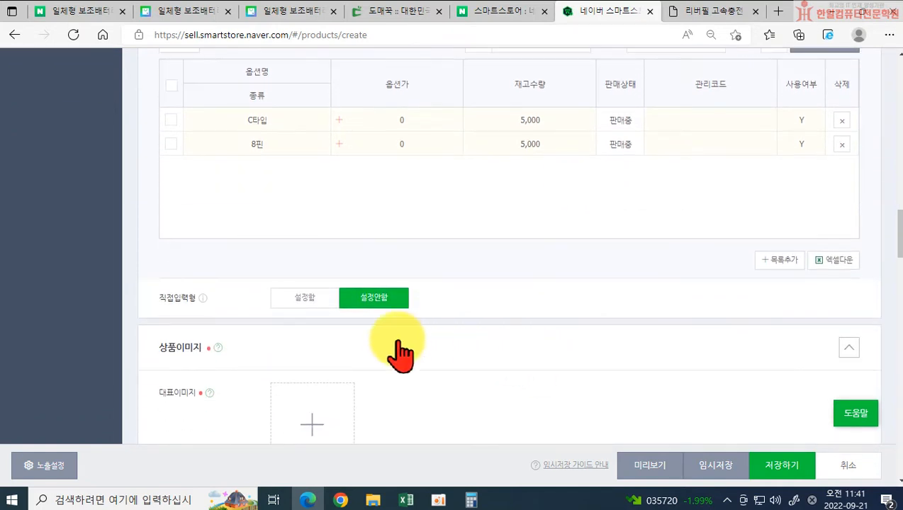
pyautogui.scroll(-2, 400, 354)
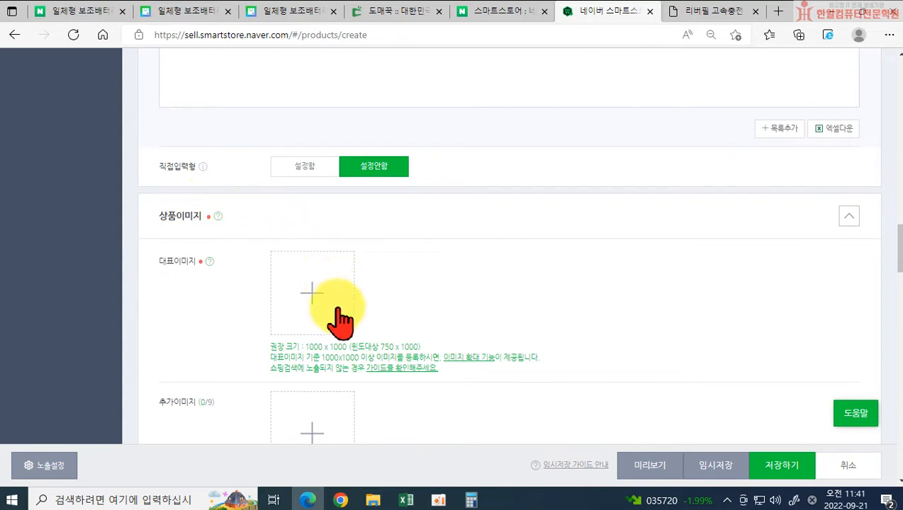
pyautogui.click(310, 294)
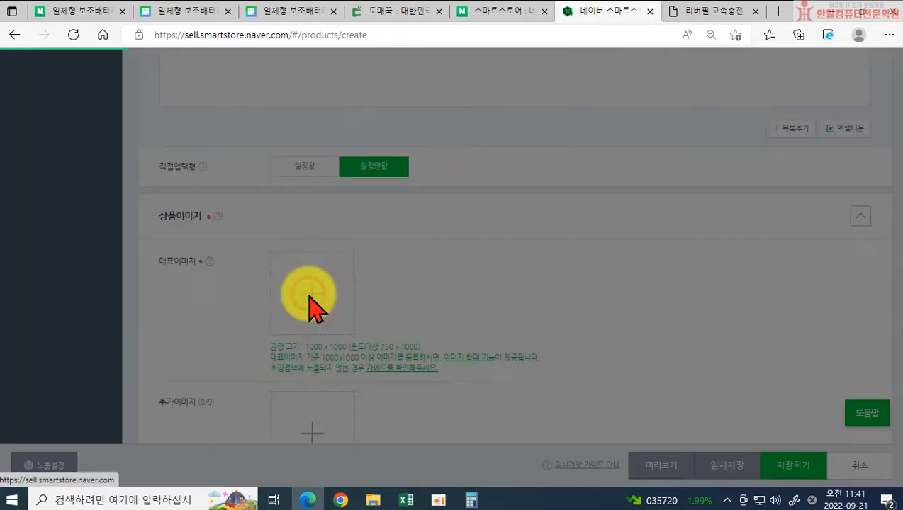
pyautogui.click(411, 104)
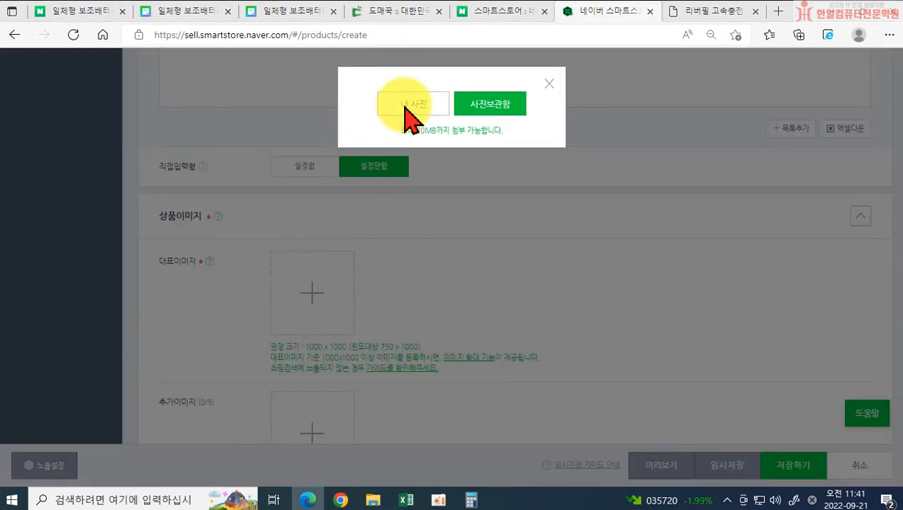
pyautogui.scroll(-1, 35, 199)
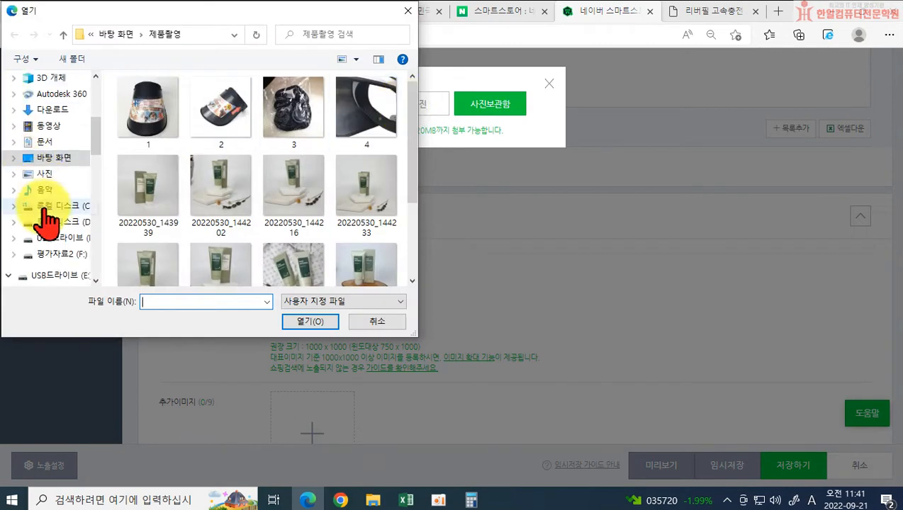
pyautogui.scroll(1, 50, 269)
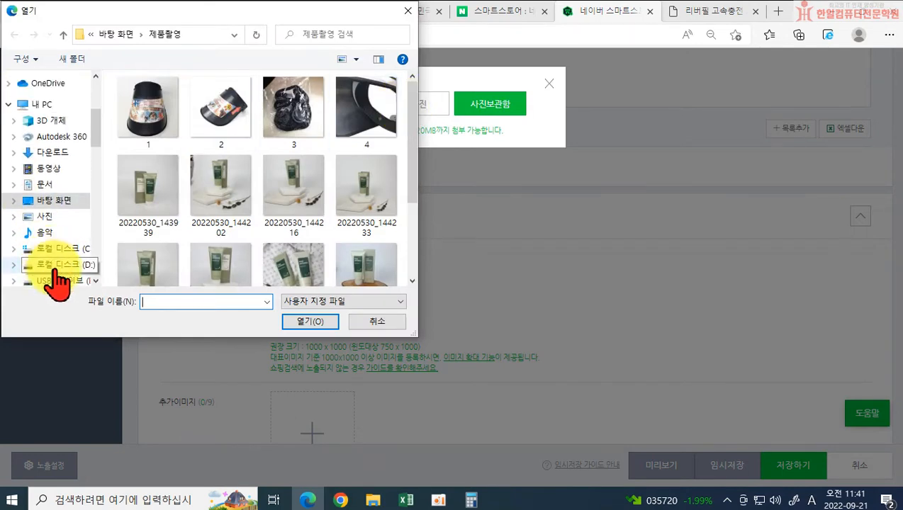
pyautogui.click(46, 280)
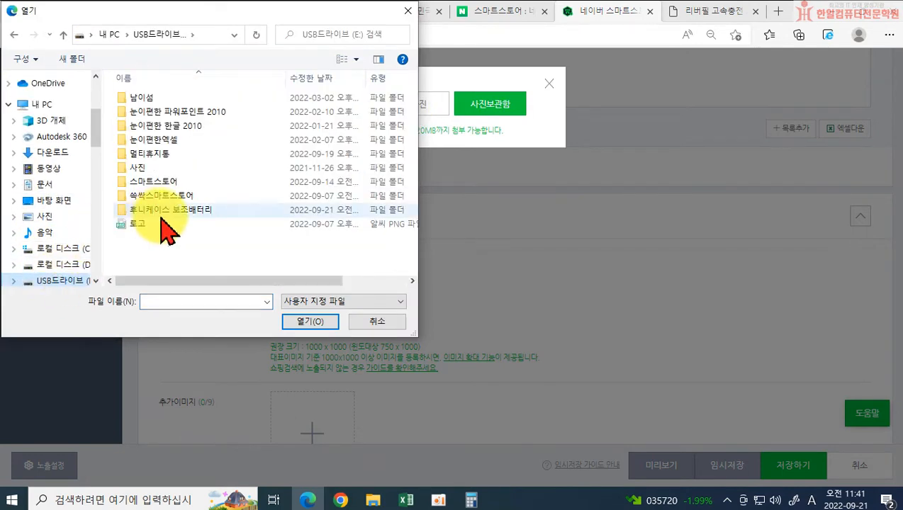
pyautogui.doubleClick(148, 211)
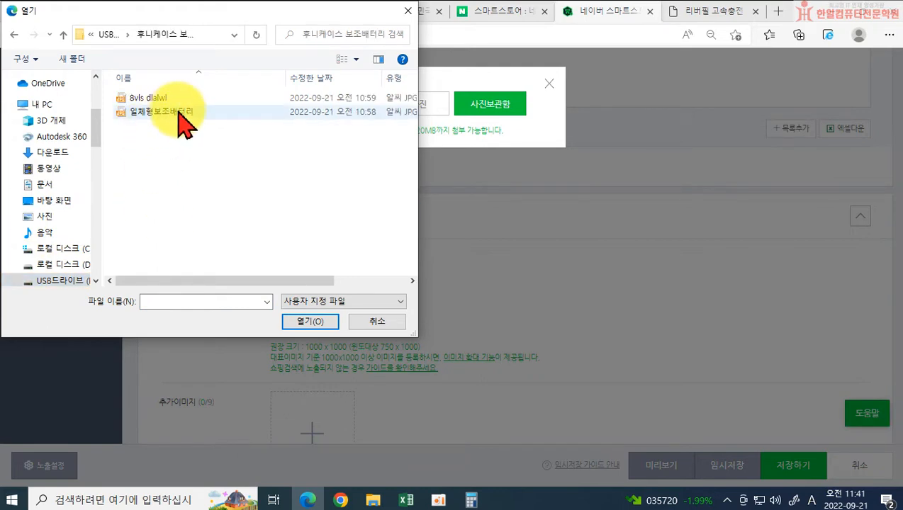
pyautogui.doubleClick(138, 112)
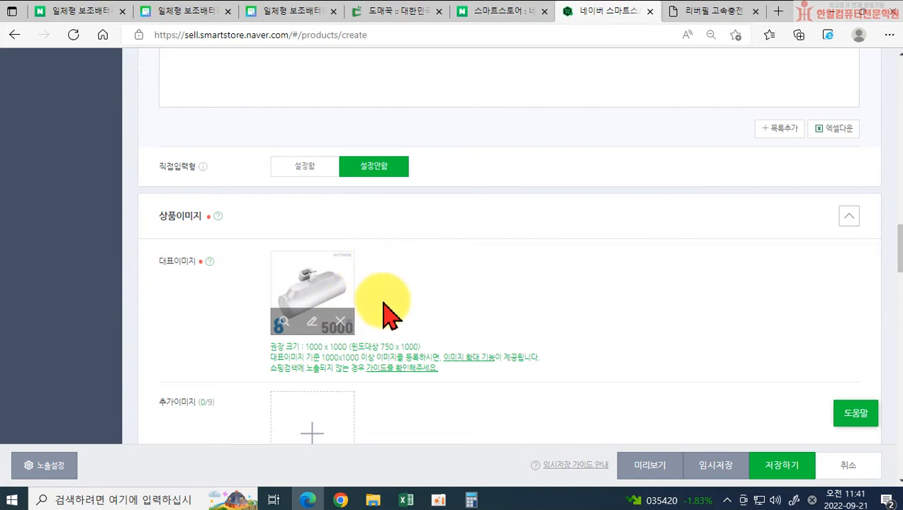
# Step: Leave the additional images and video empty and open SmartEditor ONE for the product's detailed description
pyautogui.scroll(-3, 375, 324)
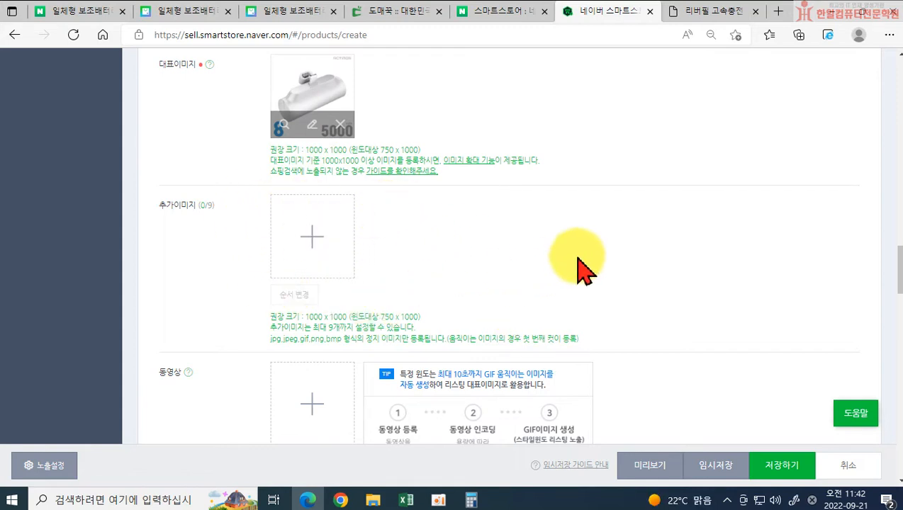
pyautogui.scroll(-2, 587, 263)
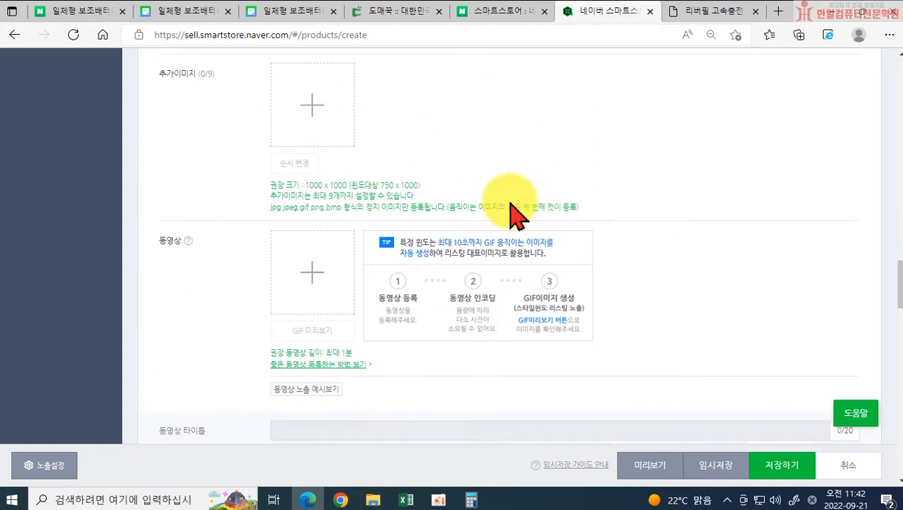
pyautogui.scroll(1, 461, 206)
pyautogui.scroll(-2, 410, 205)
pyautogui.scroll(-3, 319, 131)
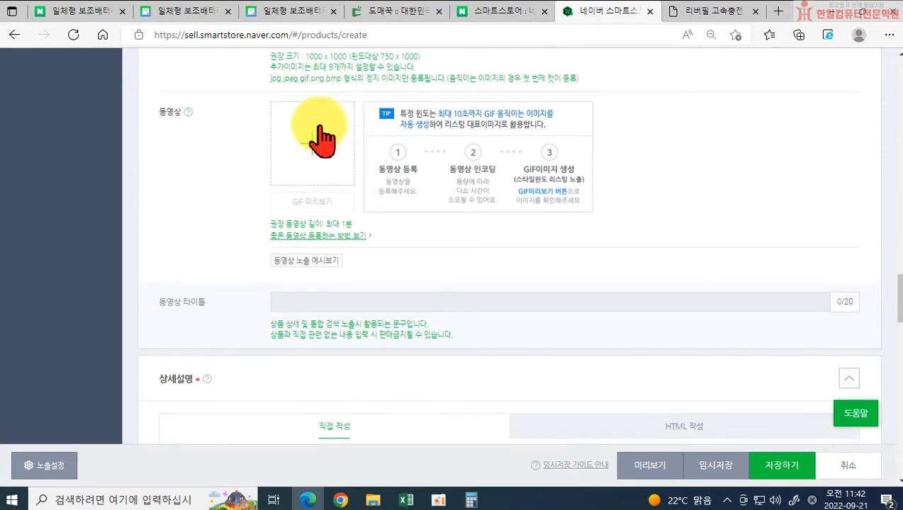
pyautogui.scroll(-1, 326, 170)
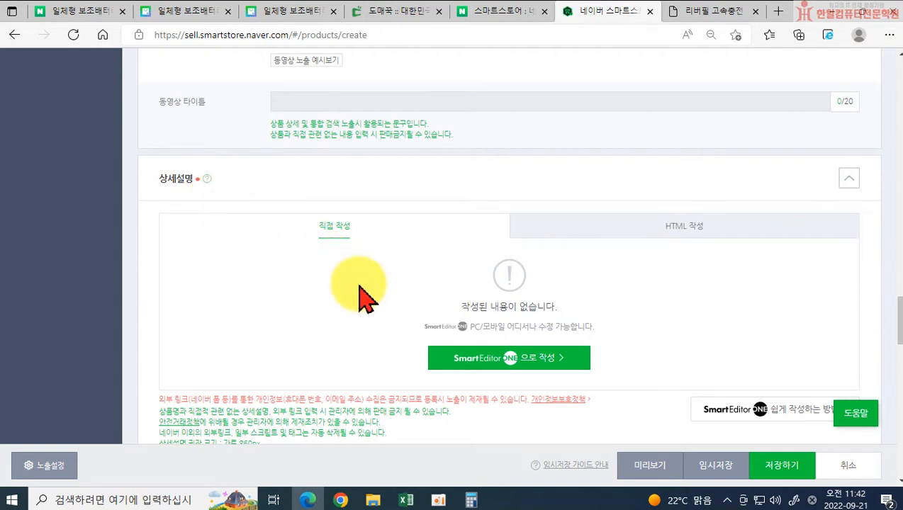
pyautogui.click(463, 362)
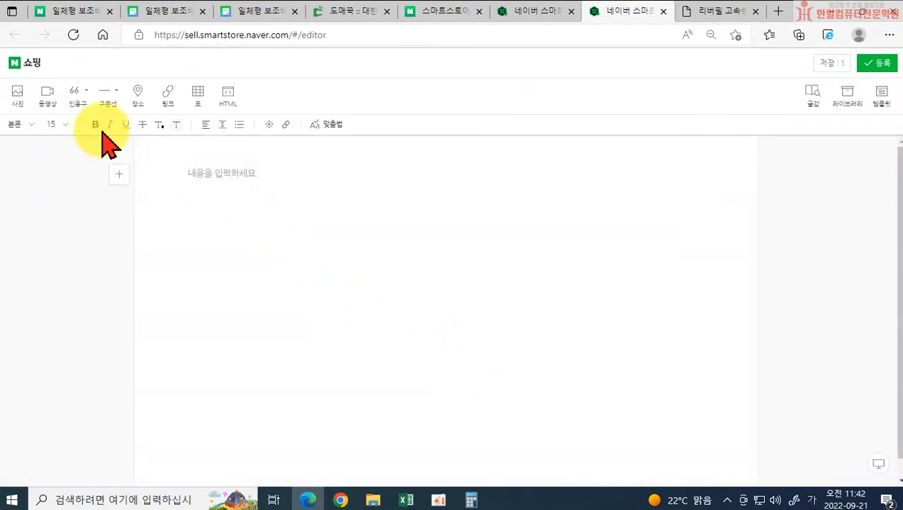
# Step: Insert the 8vls dlalwl picture from the 후니케이스 보조배터리 folder into the description and close the library
pyautogui.click(18, 97)
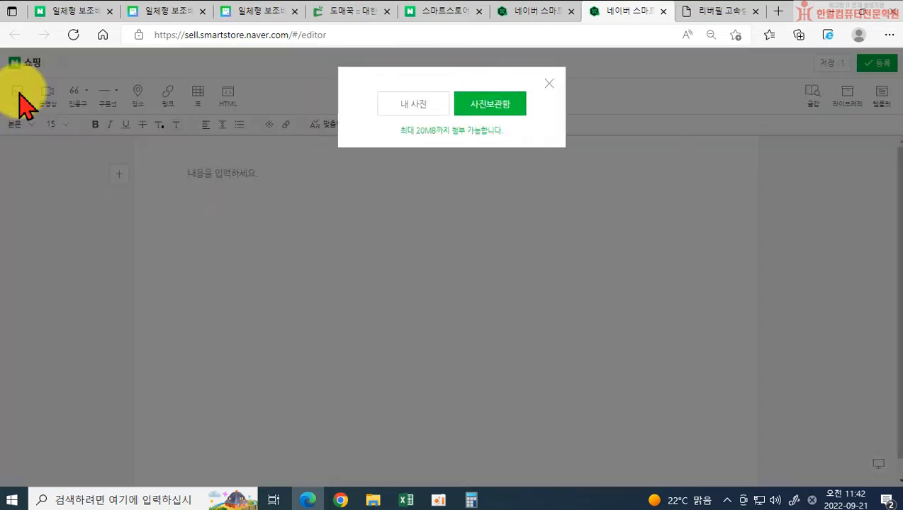
pyautogui.click(416, 108)
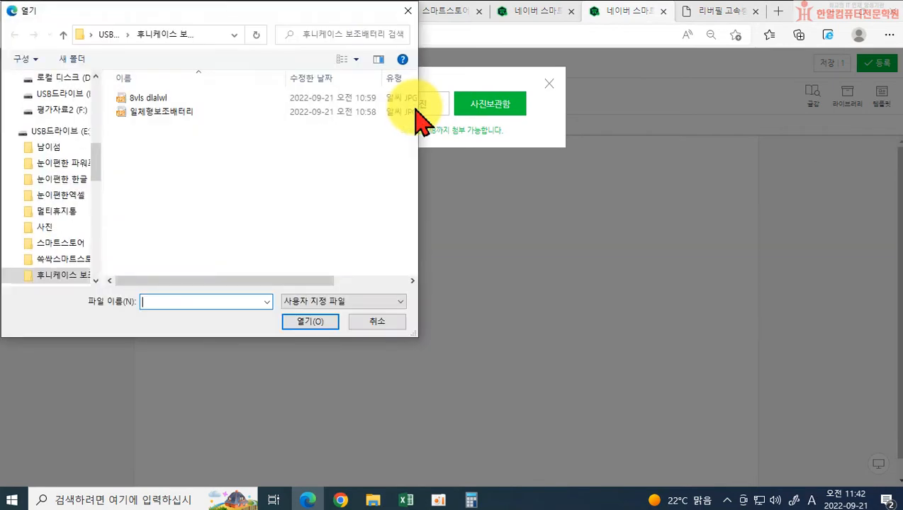
pyautogui.click(160, 98)
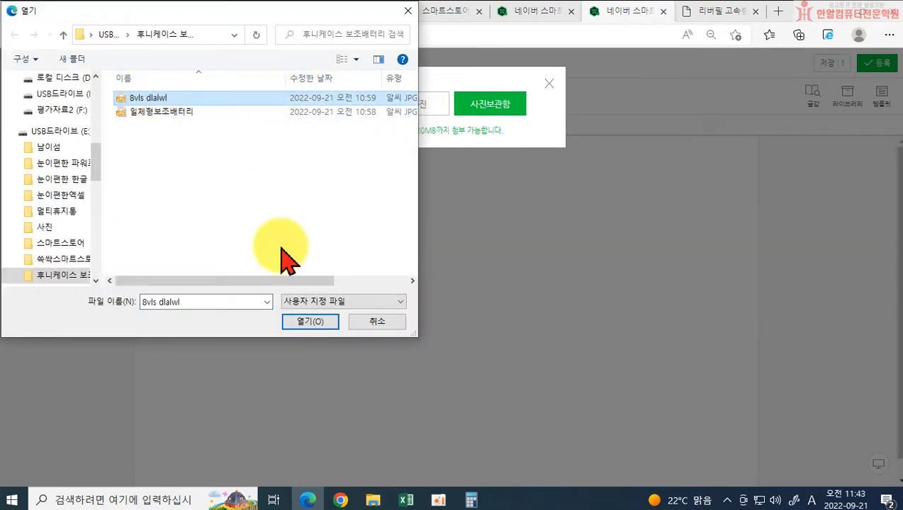
pyautogui.click(316, 323)
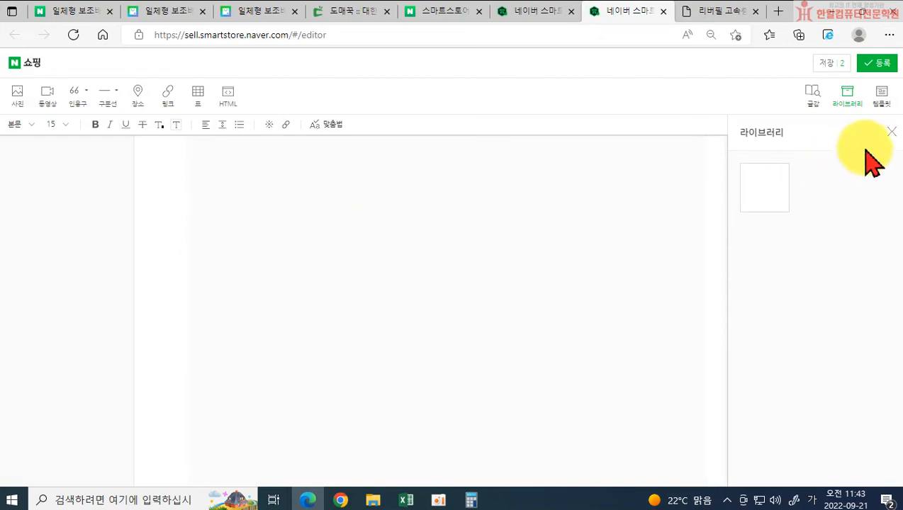
pyautogui.click(893, 137)
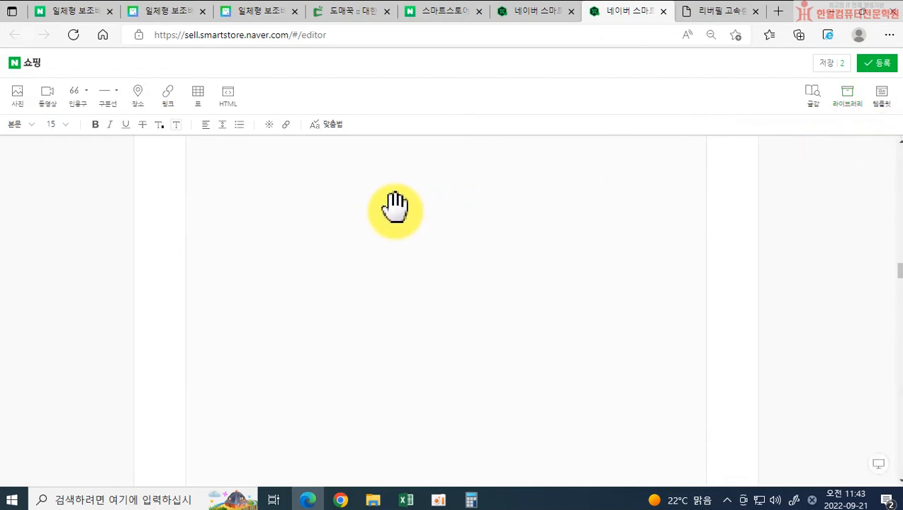
# Step: Insert a quotation above the picture with the first line 엑티몬 미니 거치 보조배터리
pyautogui.scroll(10, 410, 202)
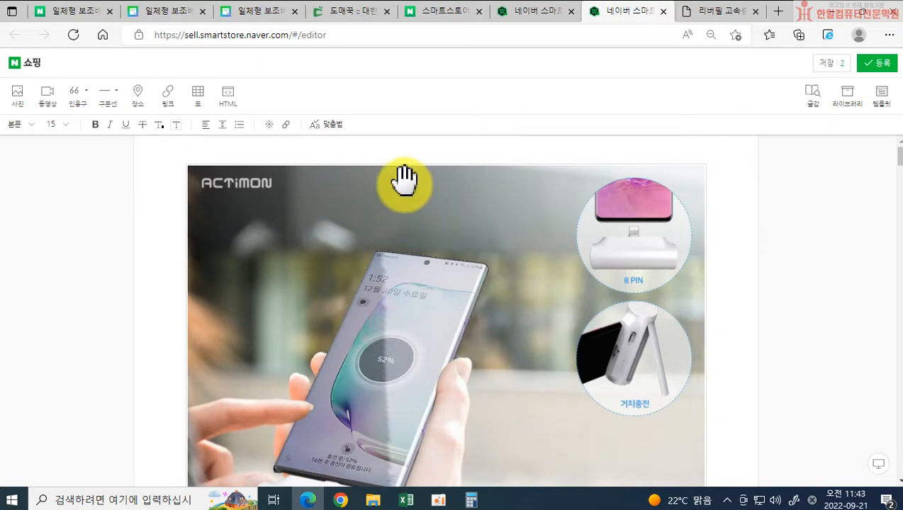
pyautogui.click(389, 156)
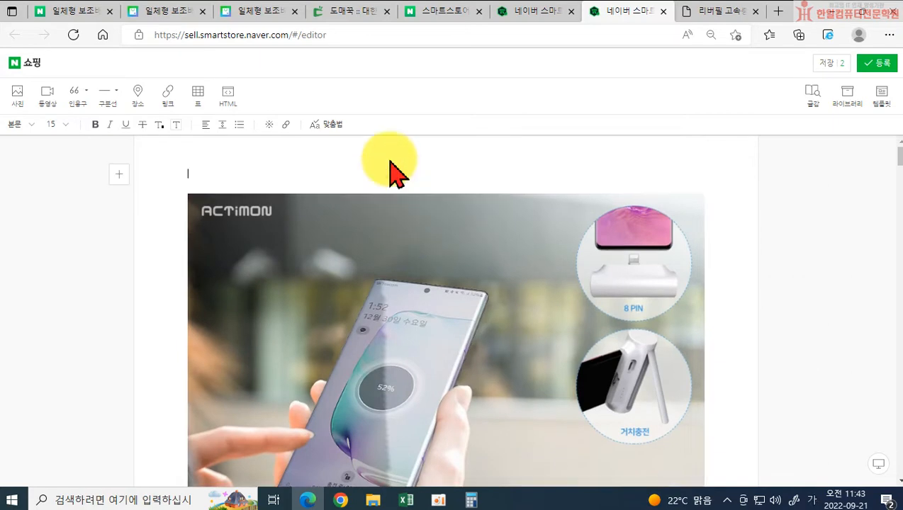
pyautogui.click(77, 106)
pyautogui.scroll(-4, 507, 283)
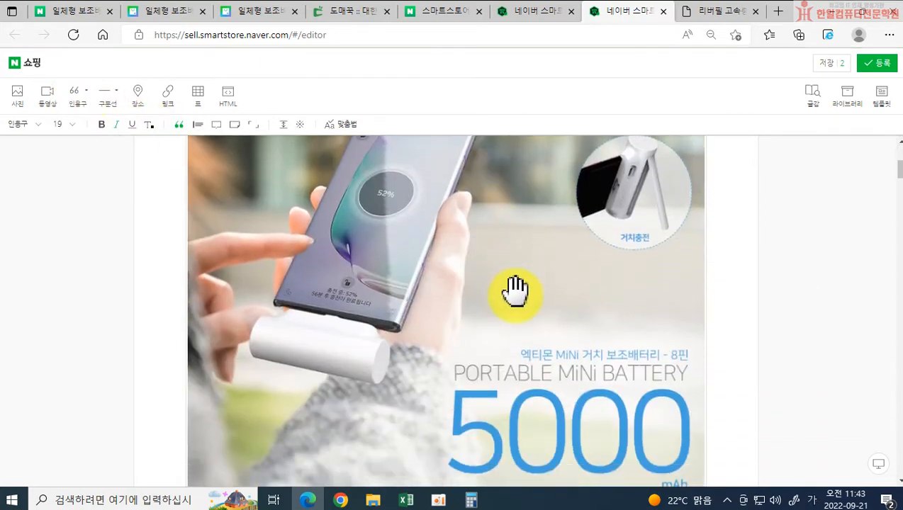
pyautogui.write('에')
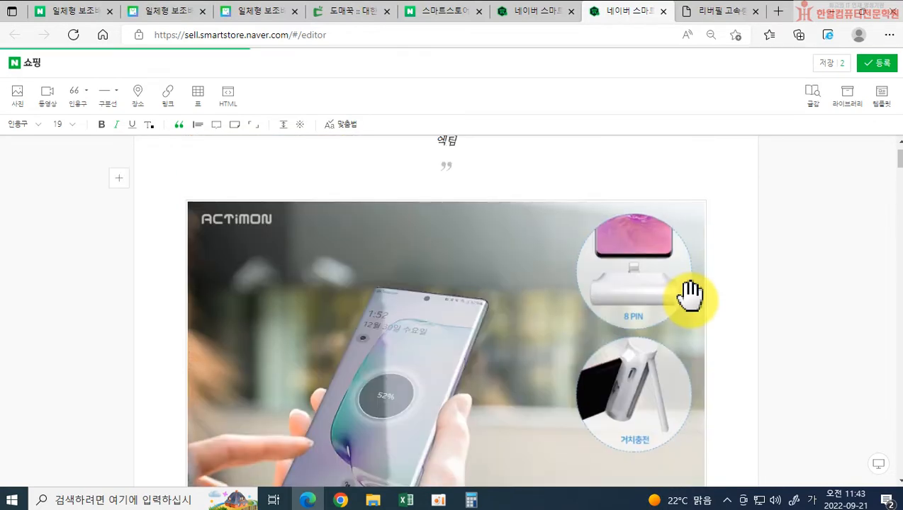
pyautogui.scroll(-5, 669, 306)
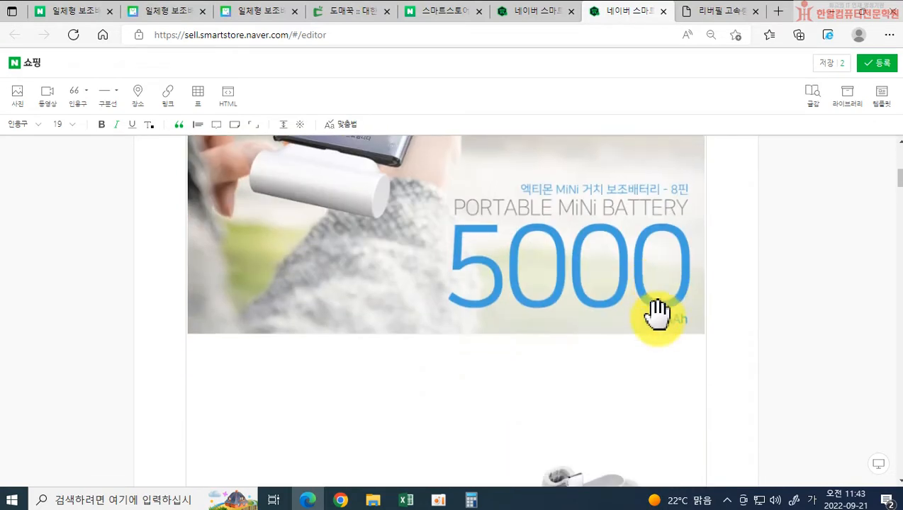
pyautogui.write('티몬 미니 거치가')
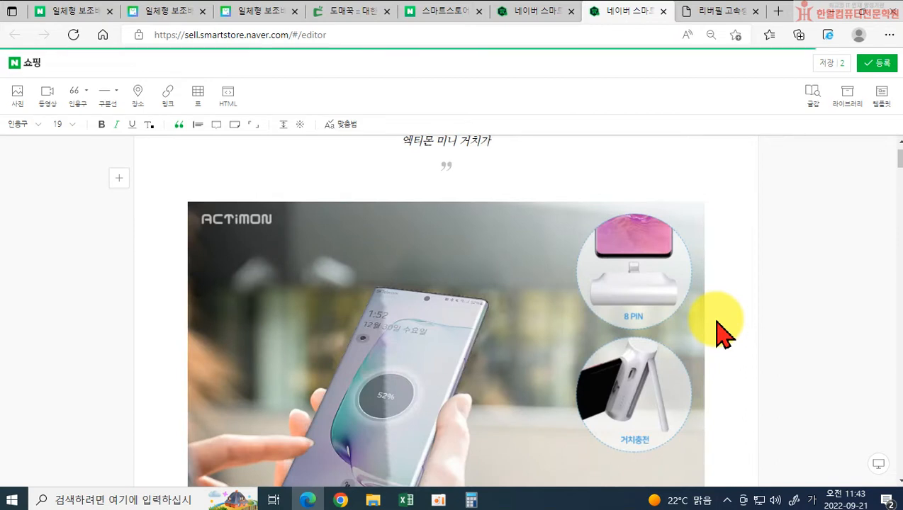
pyautogui.press('BackSpace')
pyautogui.write('ㅂ')
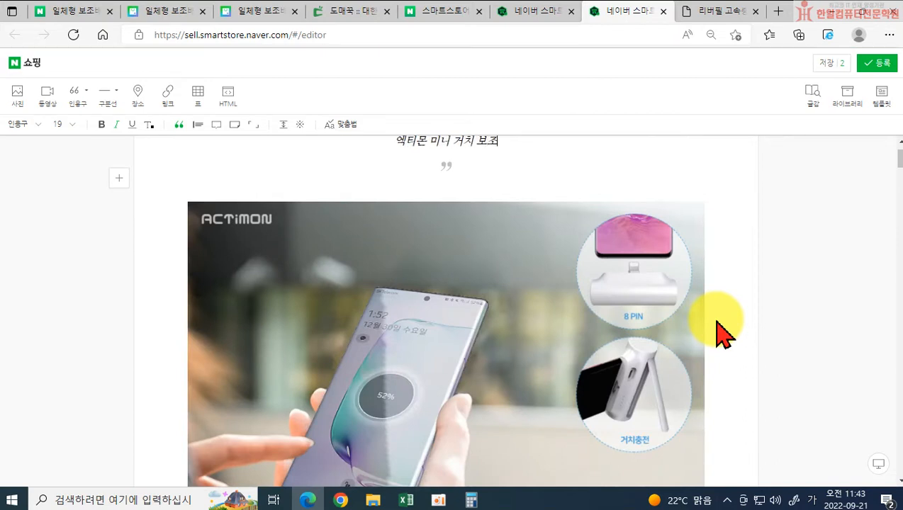
pyautogui.write('조배터리')
# Step: Add the second line 일체형 1+1 기획특가 to the quotation
pyautogui.press('Return')
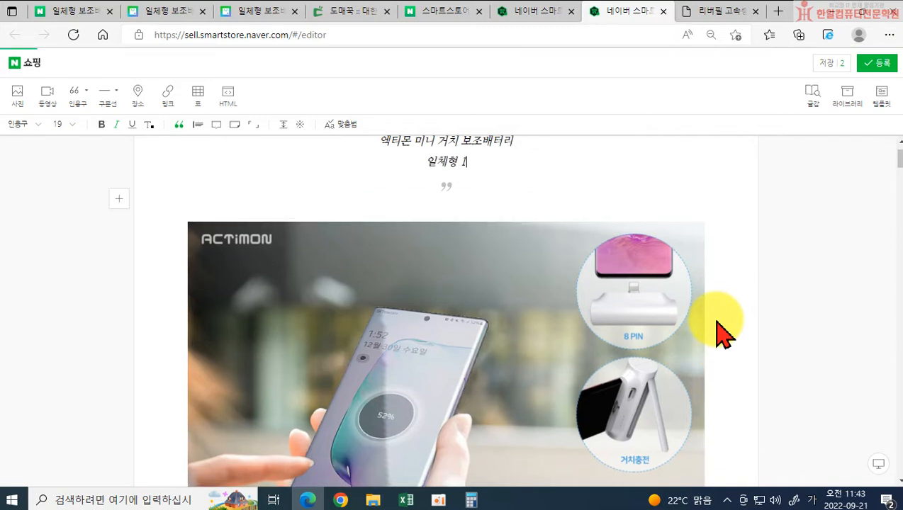
pyautogui.write('일체형 1+1 기획')
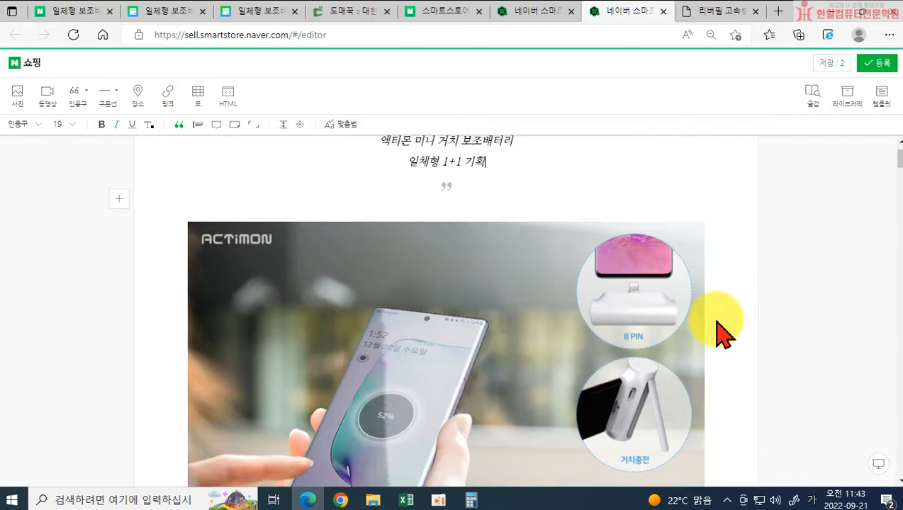
pyautogui.write('특ㄱ')
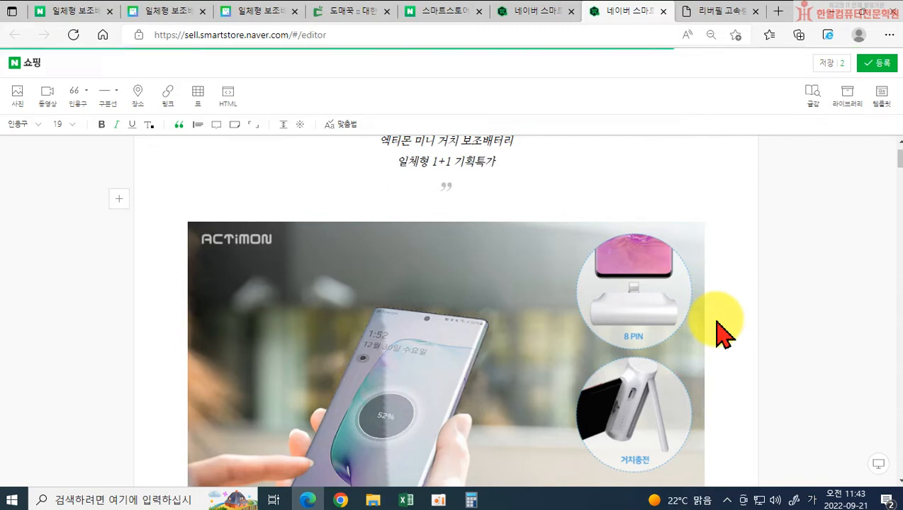
# Step: Format both quotation lines as bold, non-italic text at size 28
pyautogui.scroll(2, 376, 171)
pyautogui.moveTo(368, 195); pyautogui.dragTo(507, 222)
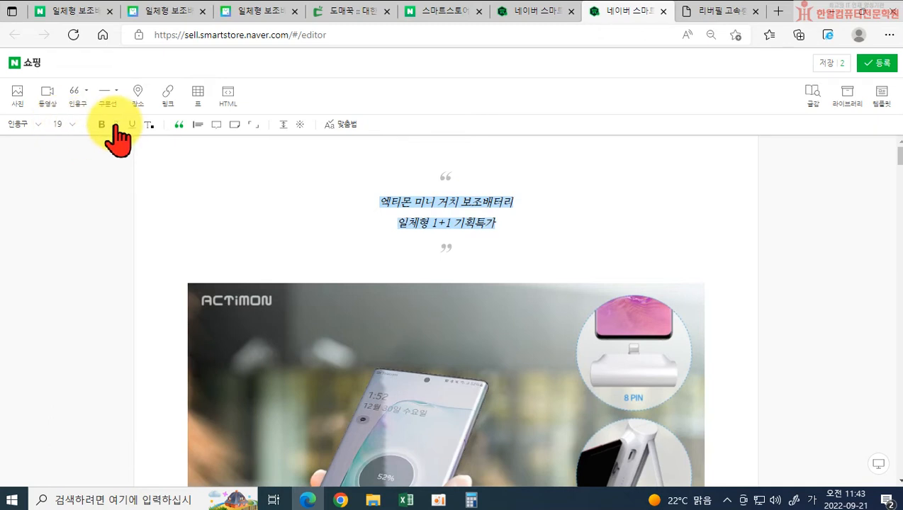
pyautogui.click(63, 124)
pyautogui.click(62, 245)
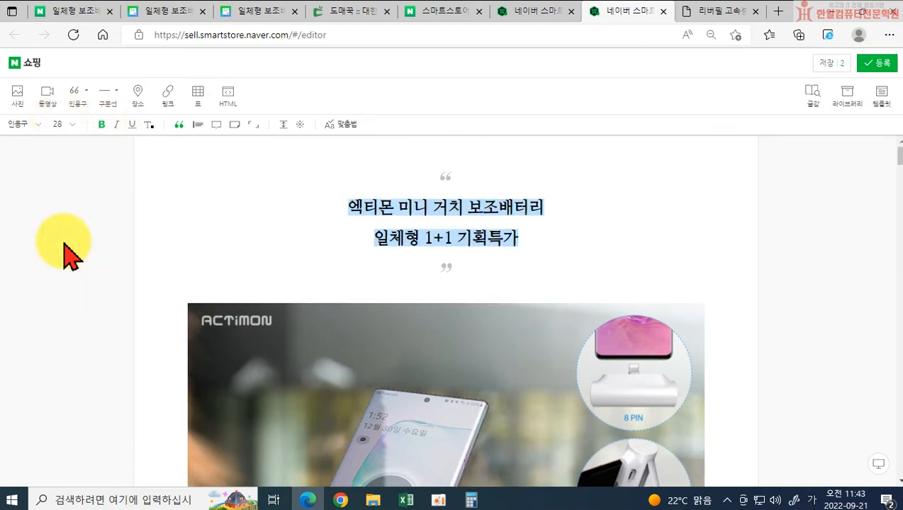
pyautogui.click(596, 288)
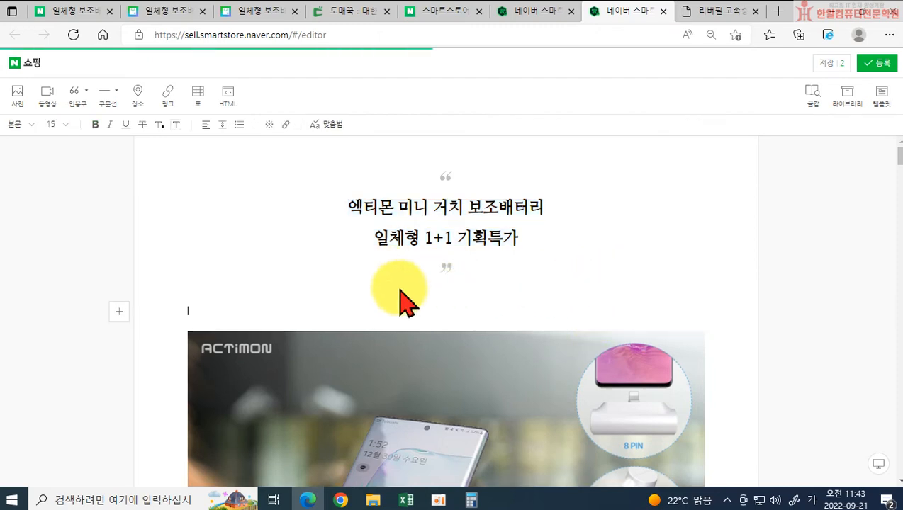
# Step: Append ( 8핀/ C타입) to the end of the quotation's first line
pyautogui.scroll(-7, 399, 242)
pyautogui.scroll(7, 627, 367)
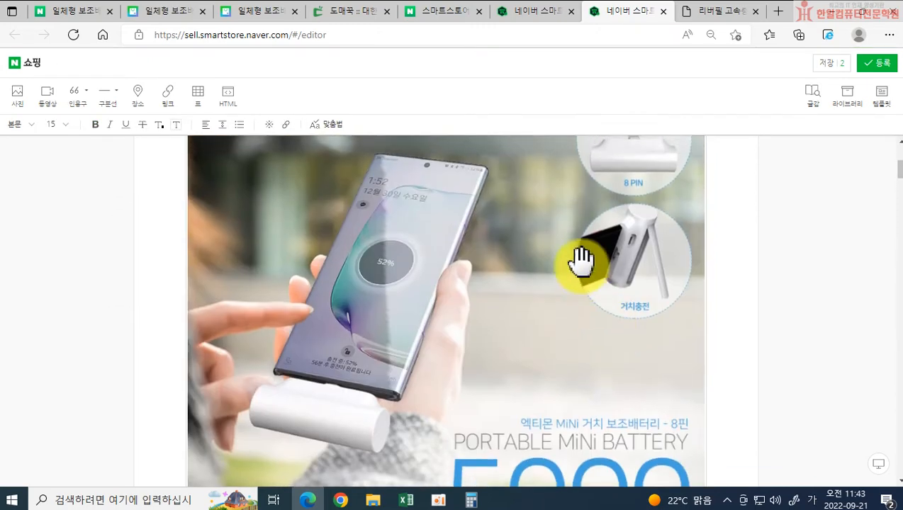
pyautogui.click(555, 211)
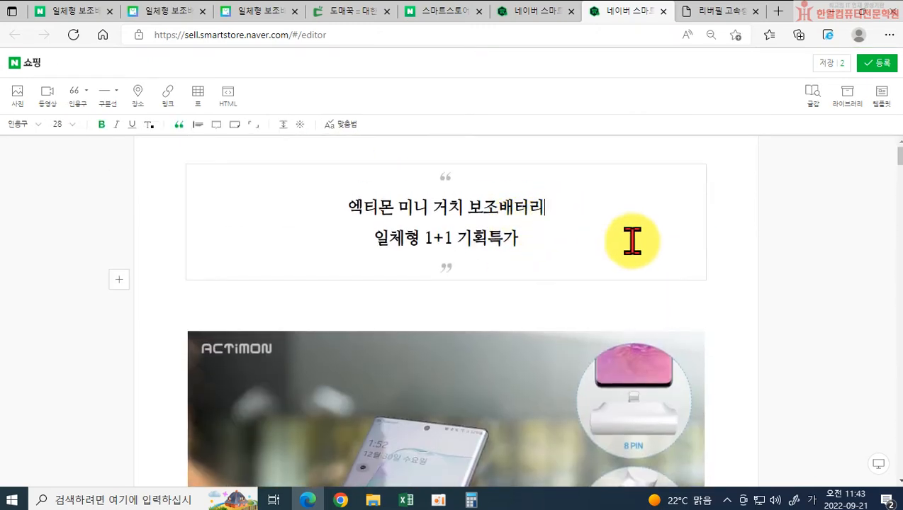
pyautogui.write('( 8핀')
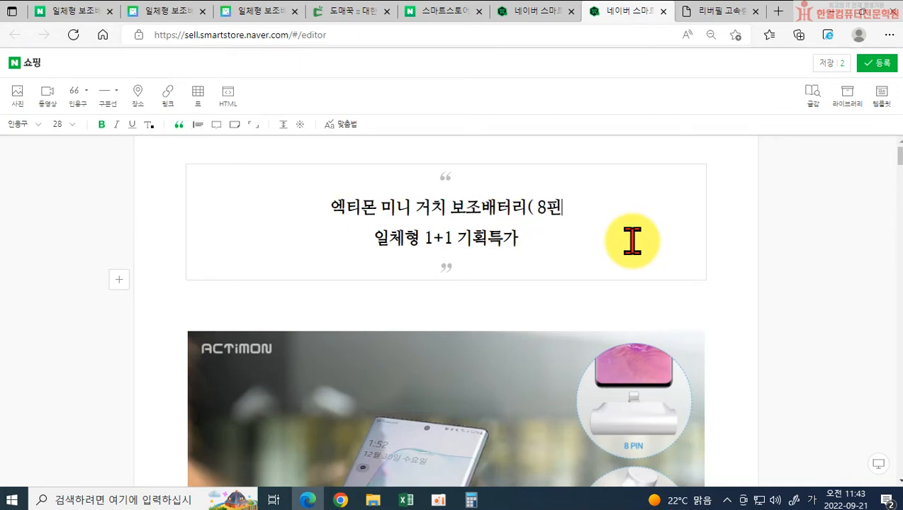
pyautogui.write('/ C타입)')
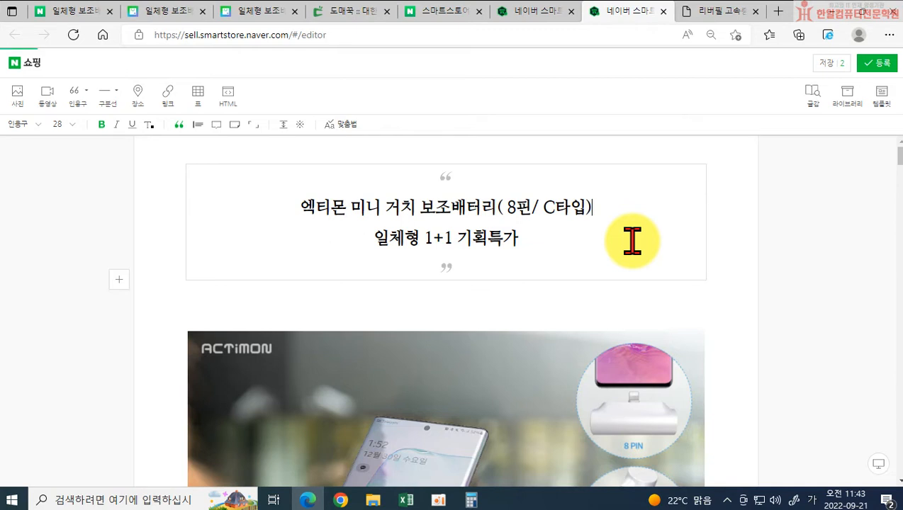
# Step: Add a space before each parenthesis around 8핀/ C타입 and register the finished description in the product form
pyautogui.press('Left')
pyautogui.press('Left')
pyautogui.press('Left')
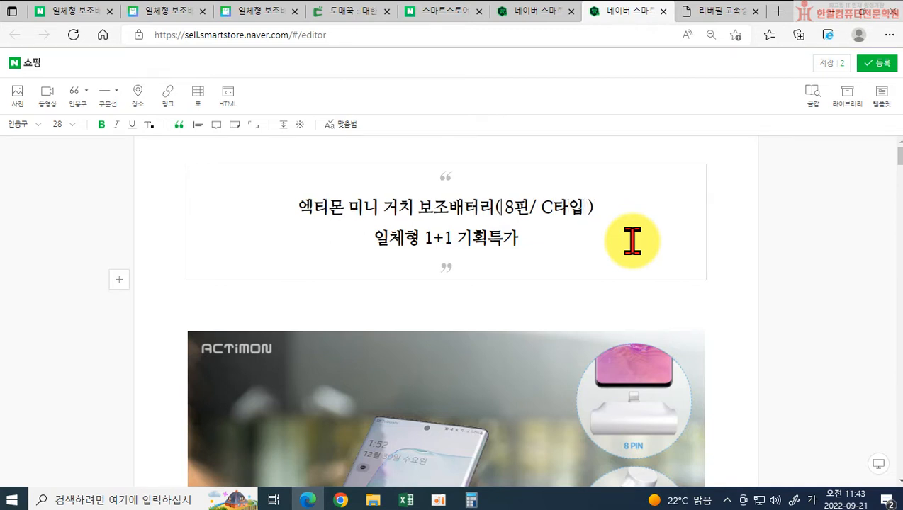
pyautogui.press('Left')
pyautogui.press('Left')
pyautogui.press('Left')
pyautogui.press('Left')
pyautogui.press('Left')
pyautogui.press('Left')
pyautogui.press('Left')
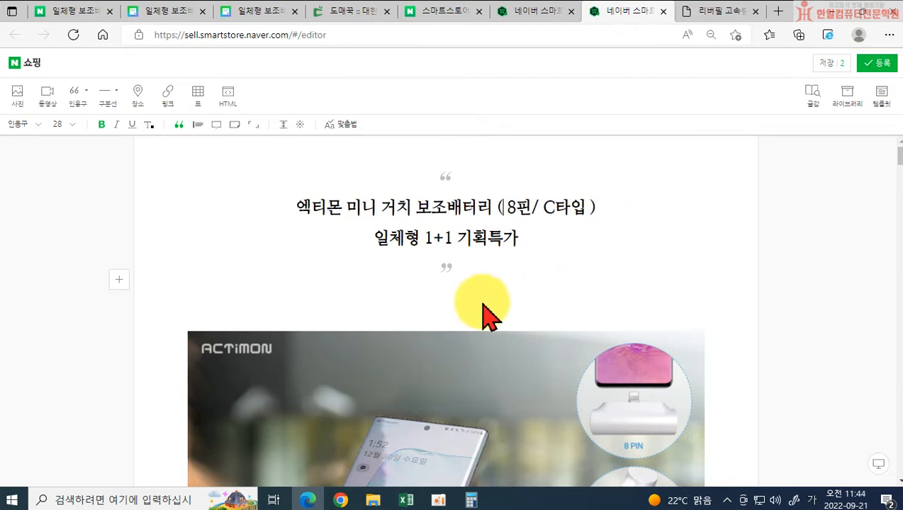
pyautogui.click(879, 63)
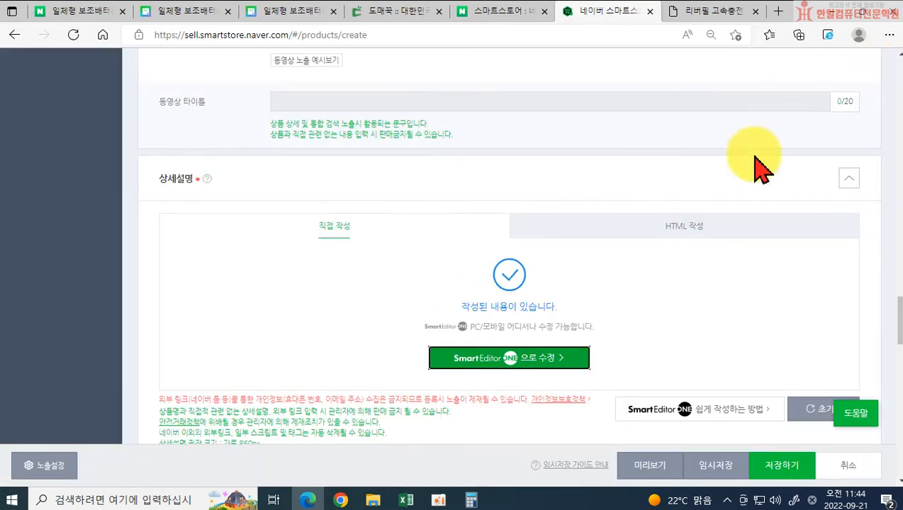
# Step: Expand the 상품 주요정보 section of the product form to show its model name, brand and manufacturer fields
pyautogui.scroll(-2, 710, 268)
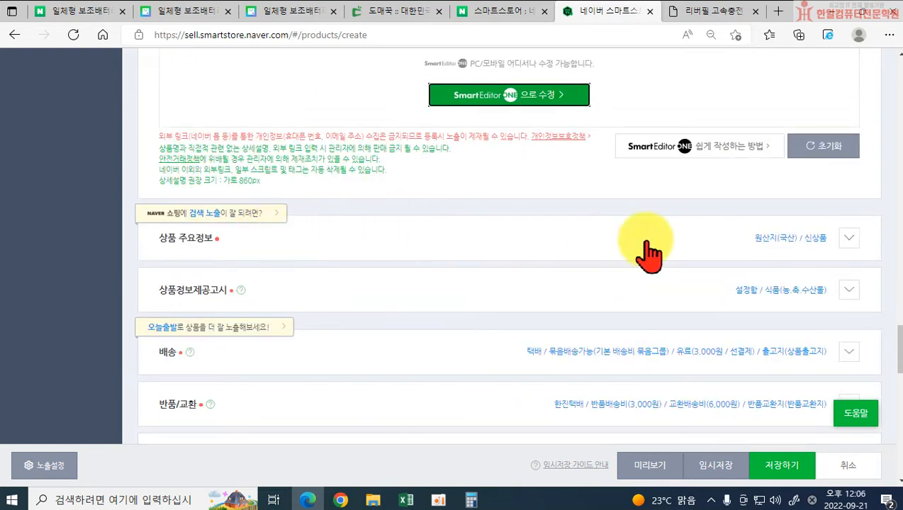
pyautogui.click(854, 242)
pyautogui.scroll(-2, 294, 190)
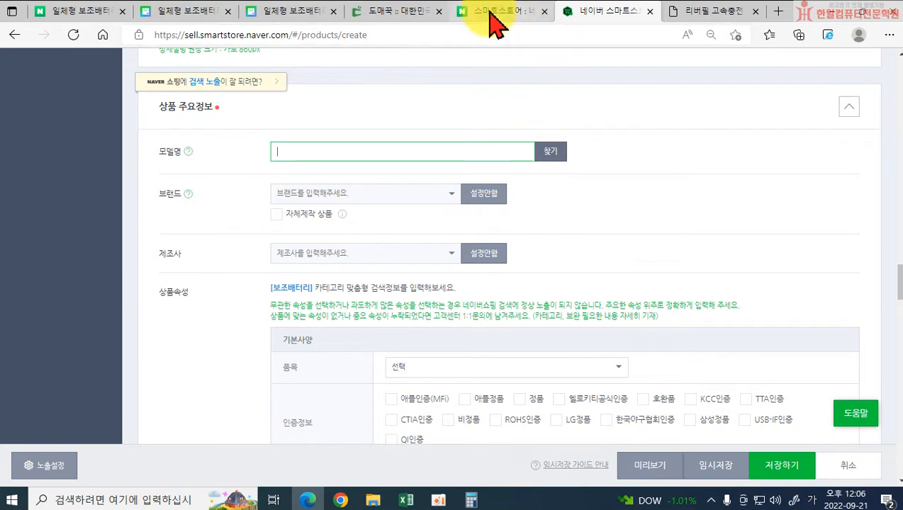
# Step: Open the 7,800원 일체형보조배터리 listing on Domeggook and examine its detail page through to the specifications and model name
pyautogui.click(376, 15)
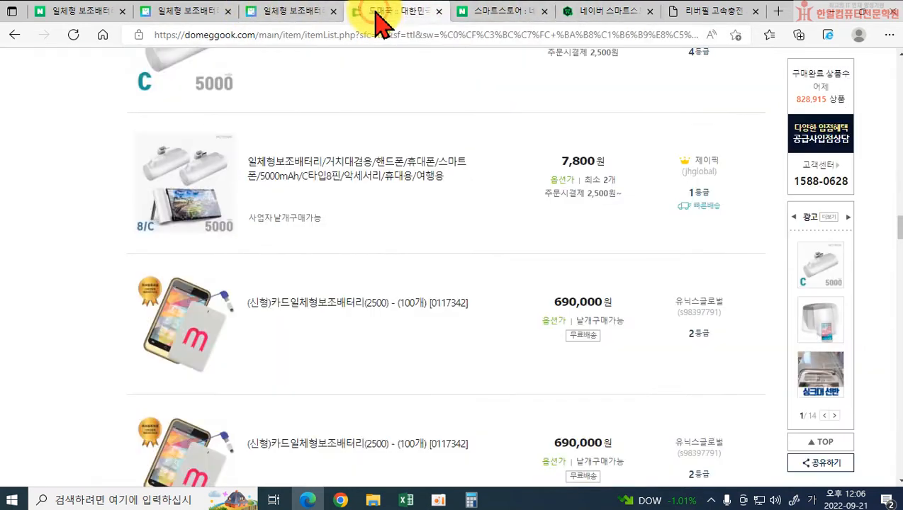
pyautogui.click(318, 165)
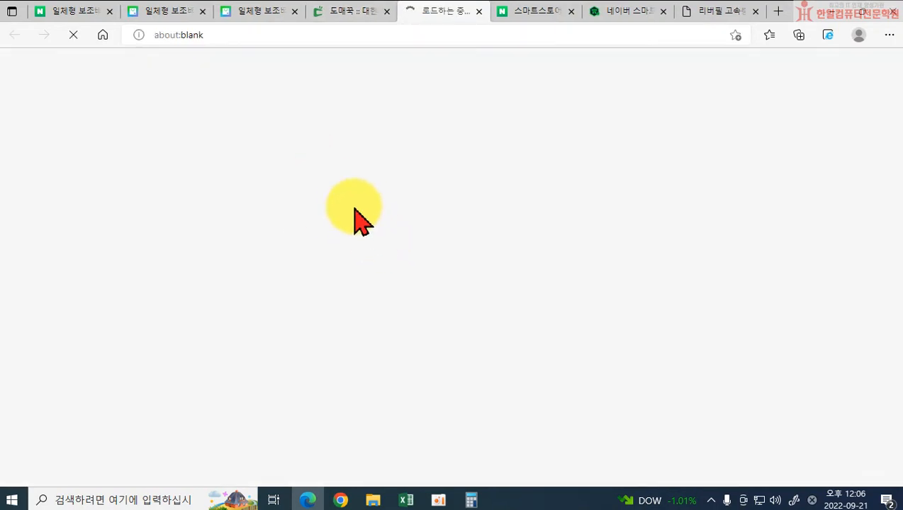
pyautogui.scroll(-5, 369, 278)
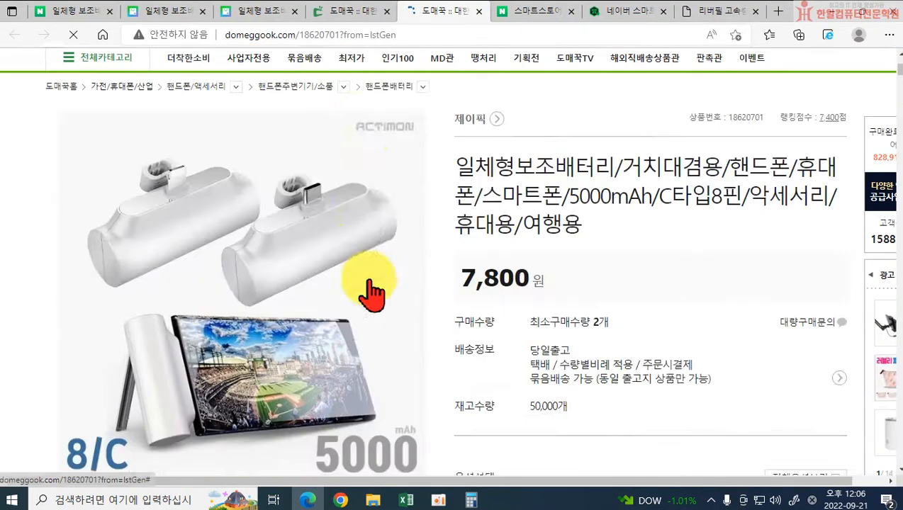
pyautogui.scroll(4, 394, 285)
pyautogui.scroll(-15, 556, 325)
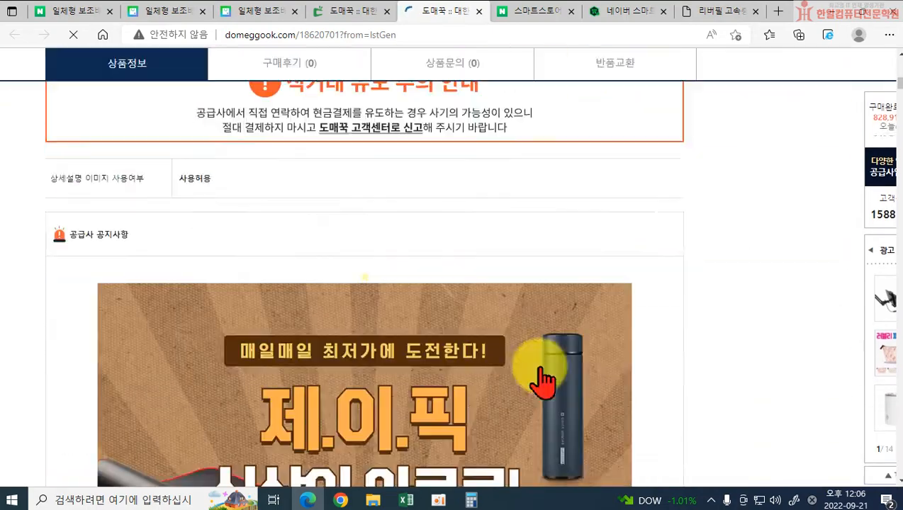
pyautogui.scroll(-12, 468, 361)
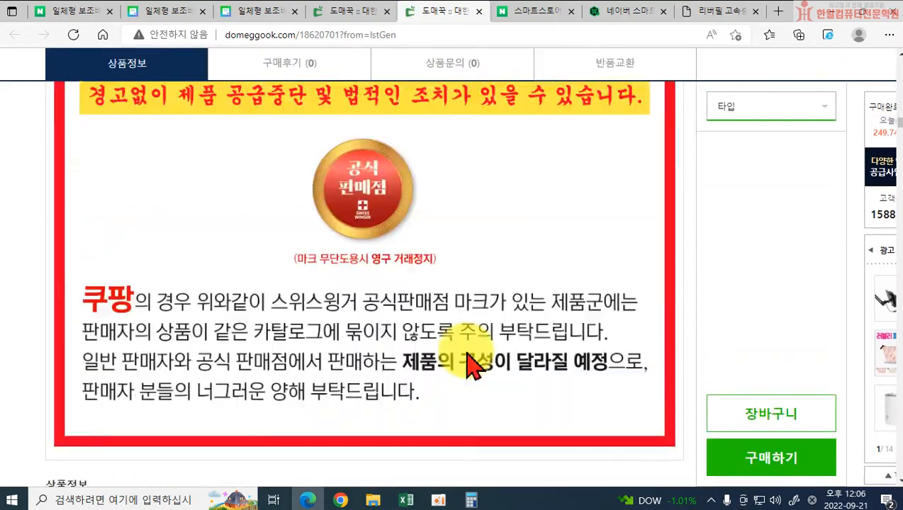
pyautogui.scroll(2, 464, 312)
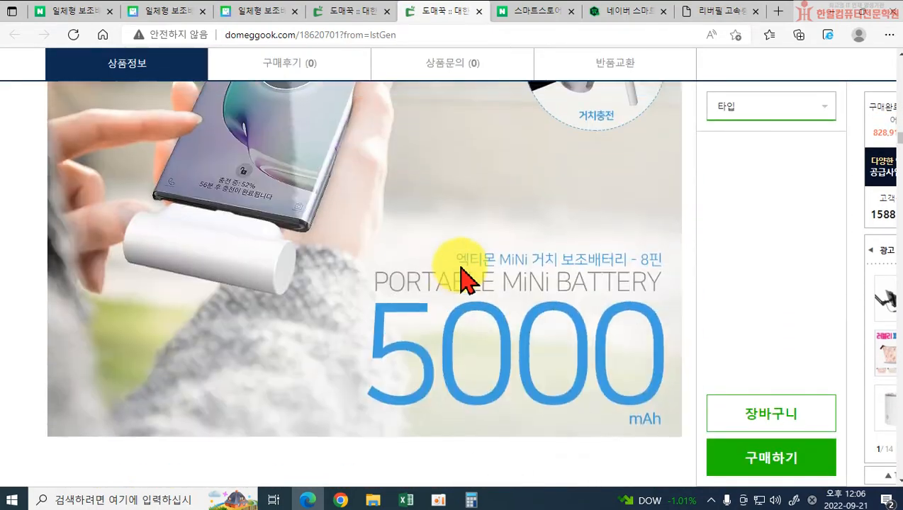
pyautogui.scroll(-7, 497, 298)
pyautogui.scroll(1, 234, 223)
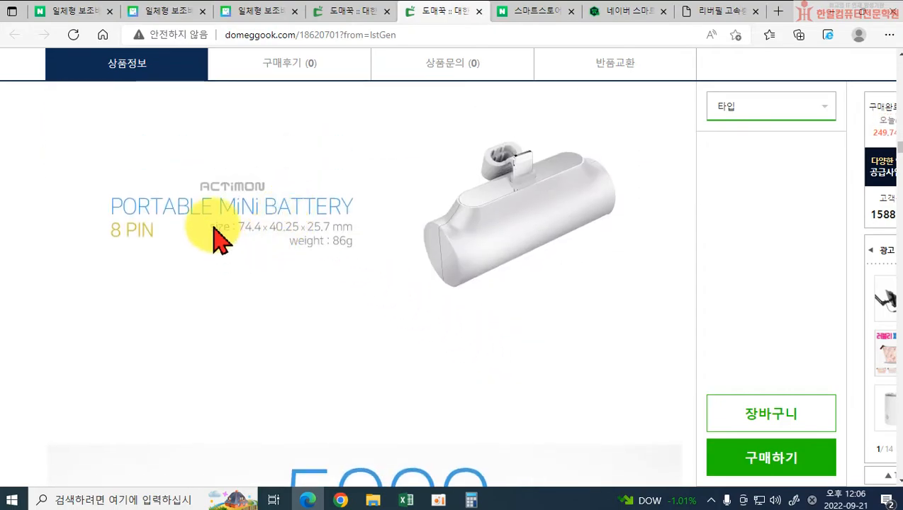
pyautogui.scroll(-5, 323, 277)
pyautogui.scroll(-10, 341, 323)
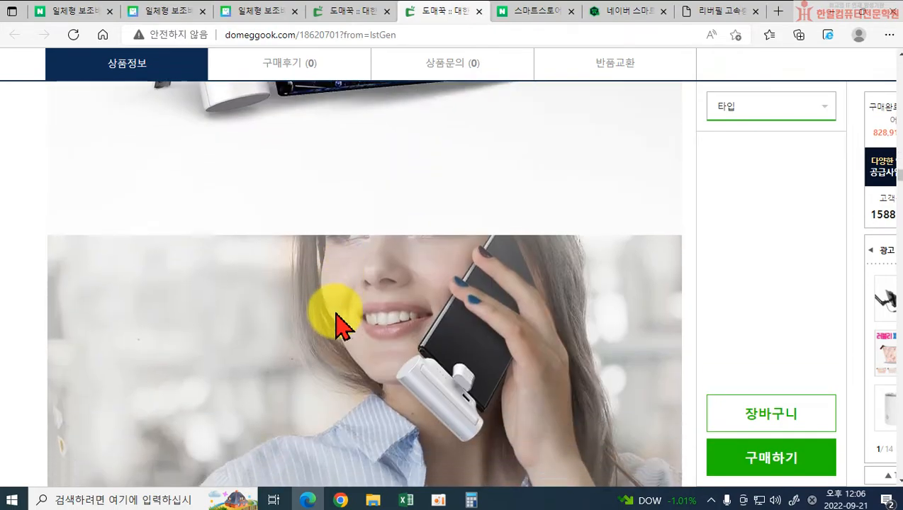
pyautogui.scroll(-10, 346, 328)
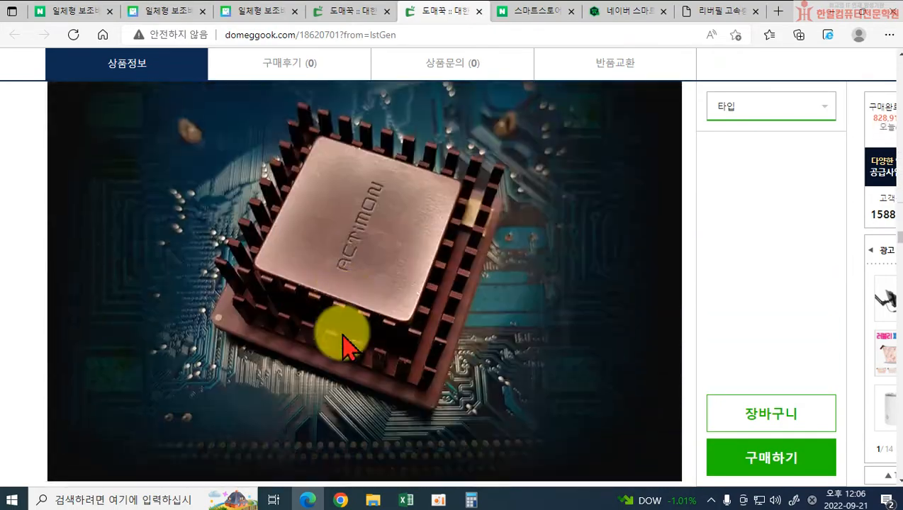
pyautogui.scroll(-3, 354, 298)
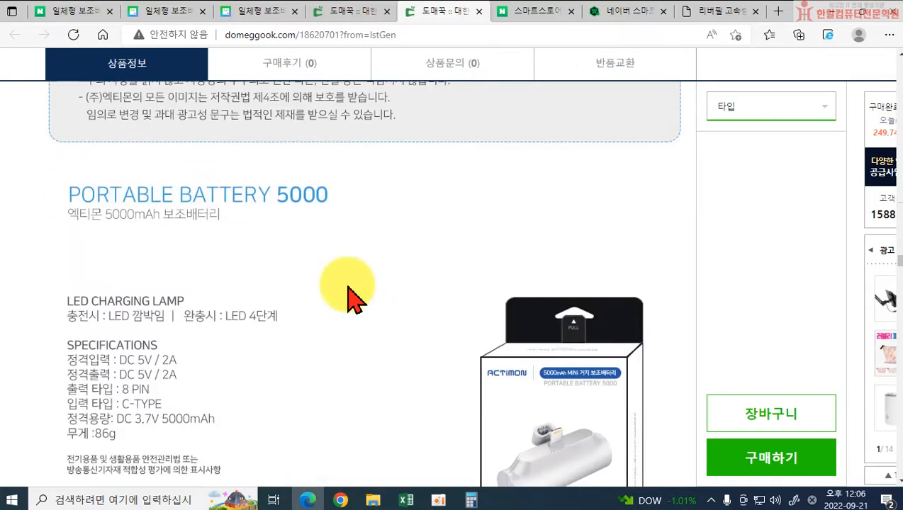
pyautogui.scroll(-2, 282, 333)
pyautogui.scroll(-1, 170, 312)
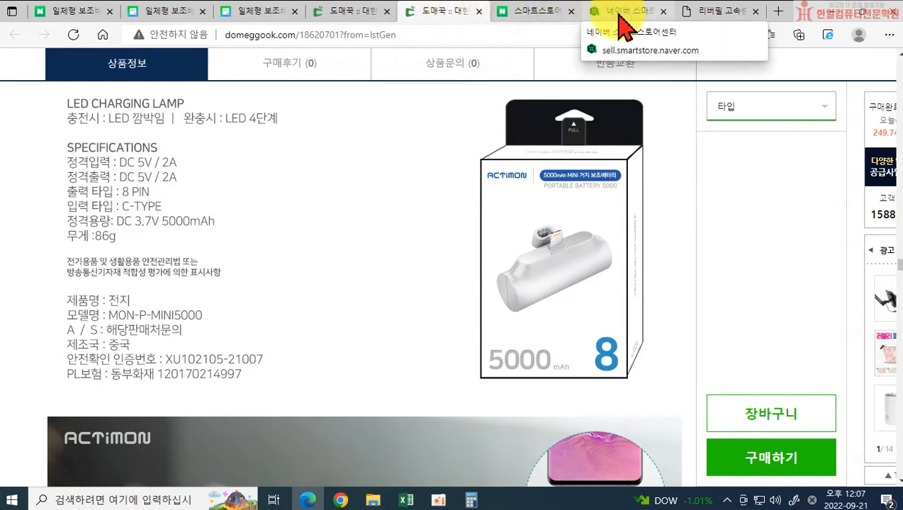
# Step: Split the Smart Store product form into its own window and tile it beside the Domeggook specifications page
pyautogui.moveTo(619, 12); pyautogui.dragTo(896, 182)
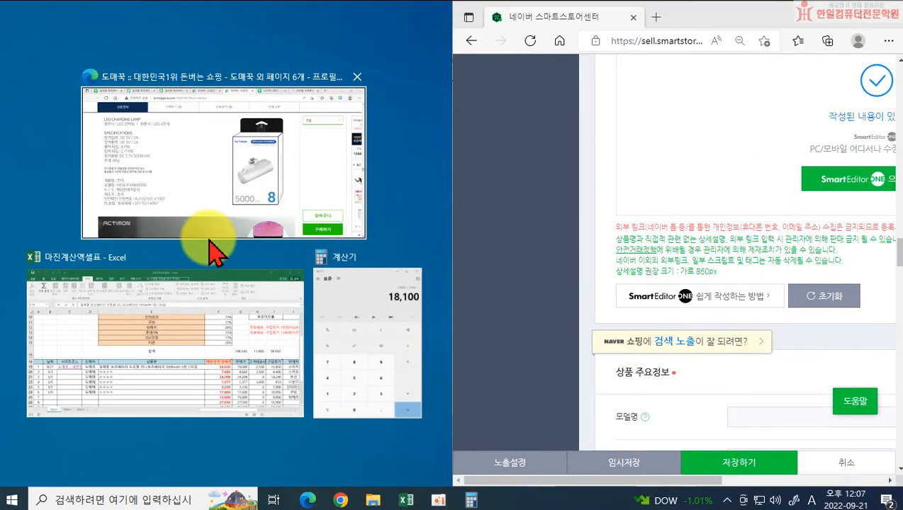
pyautogui.click(199, 171)
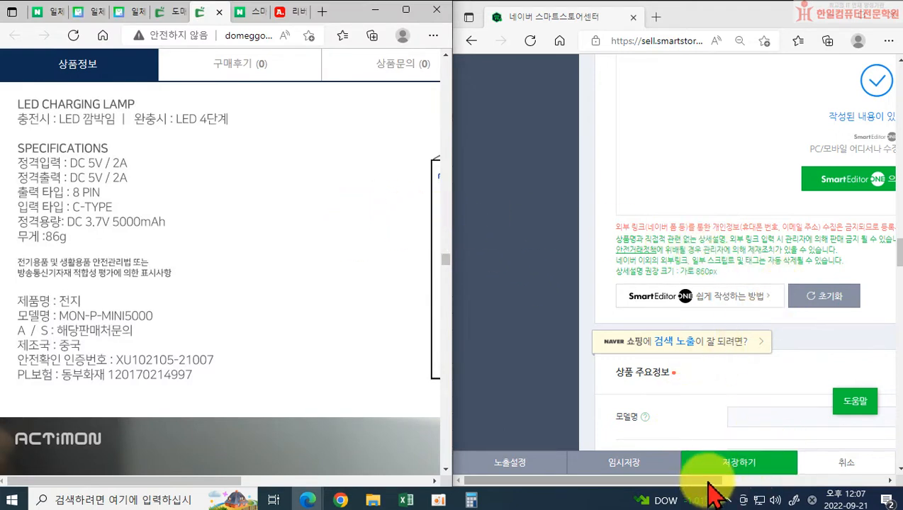
pyautogui.moveTo(712, 481); pyautogui.dragTo(776, 489)
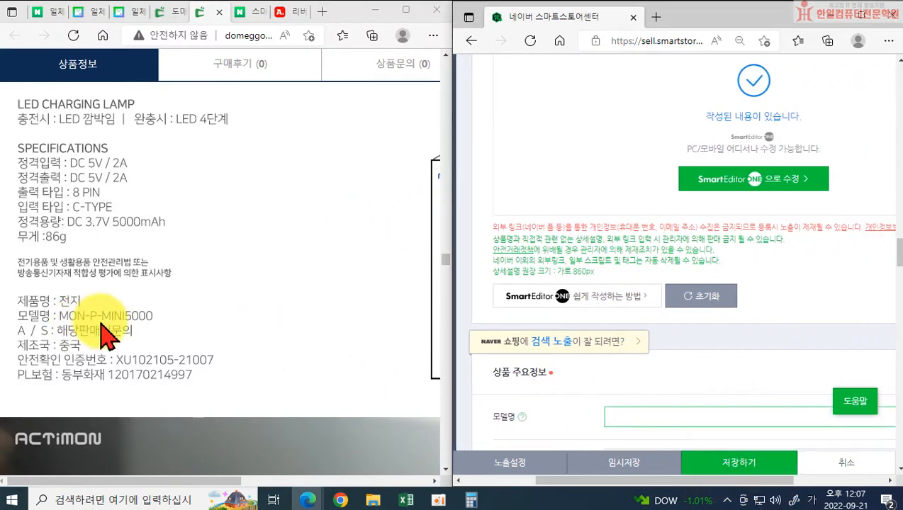
# Step: Enter MON-P_MINI5000 as the product's model name, shrink the form to 75% zoom and look the model up
pyautogui.scroll(-2, 202, 333)
pyautogui.scroll(3, 199, 333)
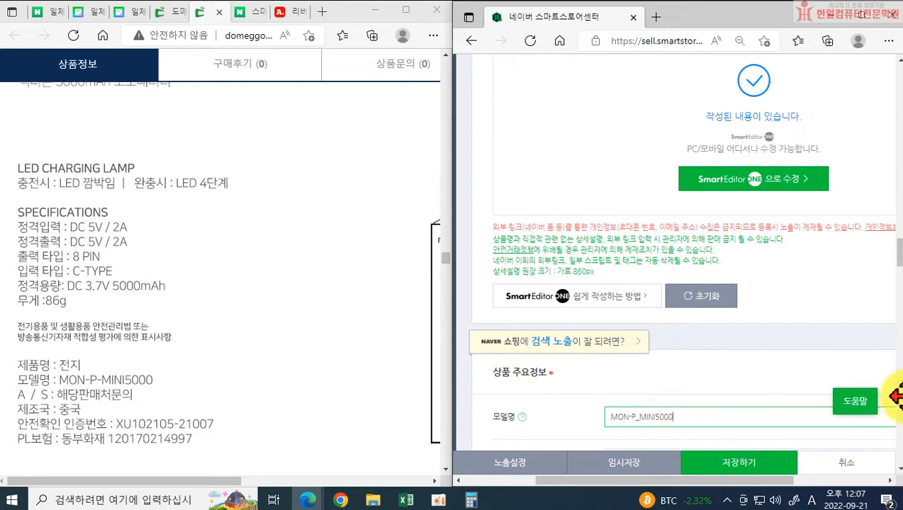
pyautogui.scroll(-3, 847, 363)
pyautogui.hotkey('ctrl', '-')
pyautogui.hotkey('ctrl', '-')
pyautogui.hotkey('ctrl', '-')
pyautogui.scroll(3, 744, 234)
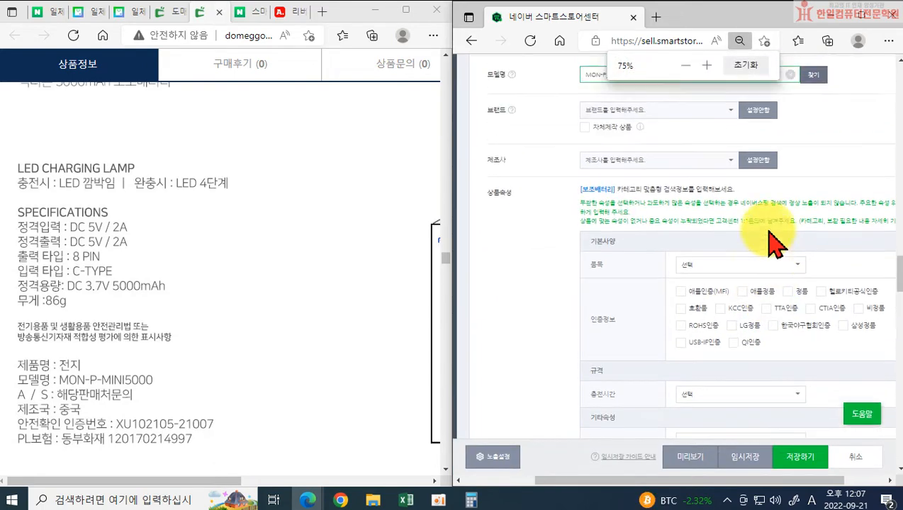
pyautogui.click(806, 213)
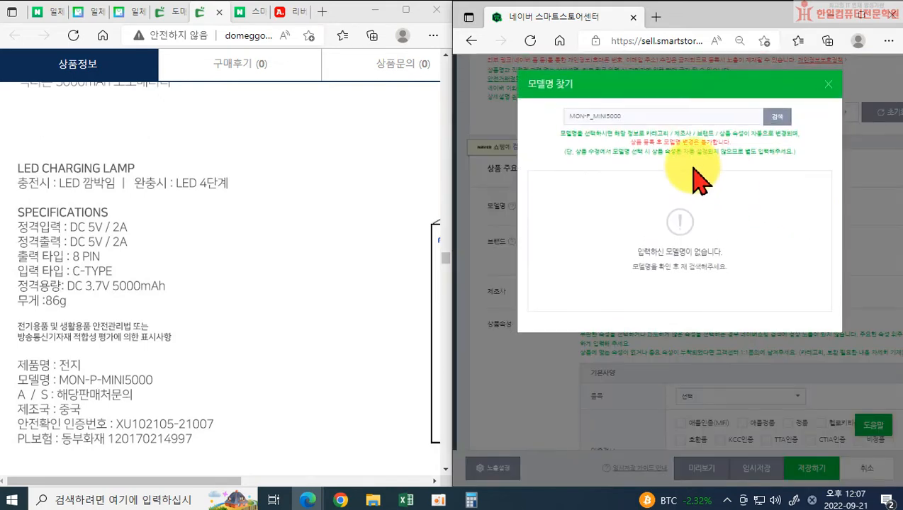
# Step: Correct the search term to MON-P-MINI5000, repeat the model lookup and close the 모델명 찾기 window
pyautogui.click(777, 119)
pyautogui.click(592, 119)
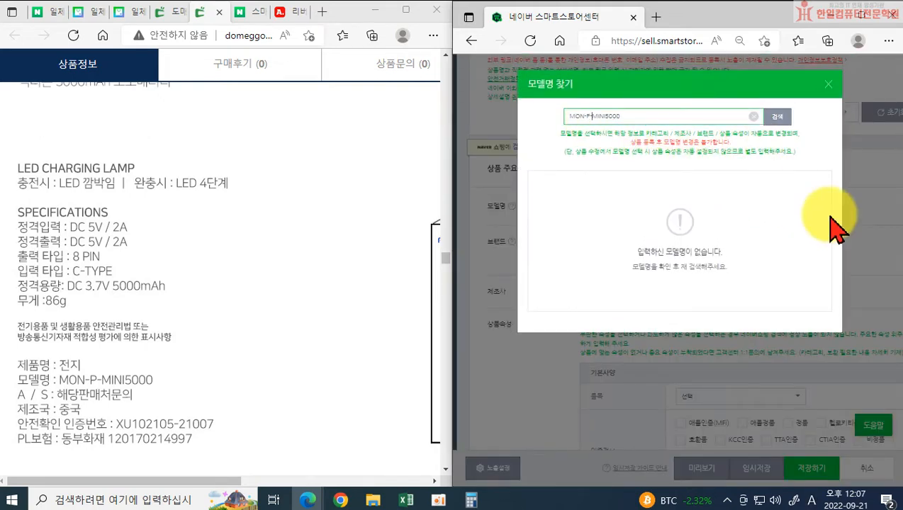
pyautogui.write('-')
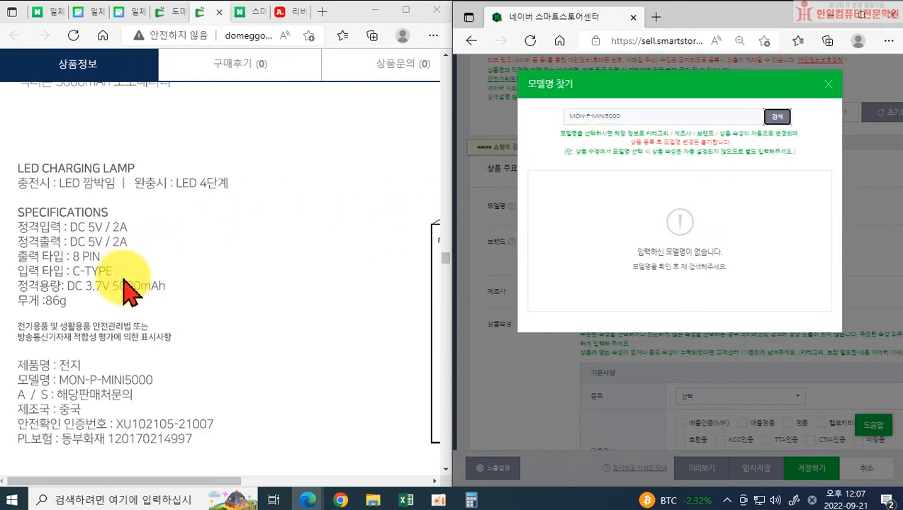
pyautogui.click(594, 115)
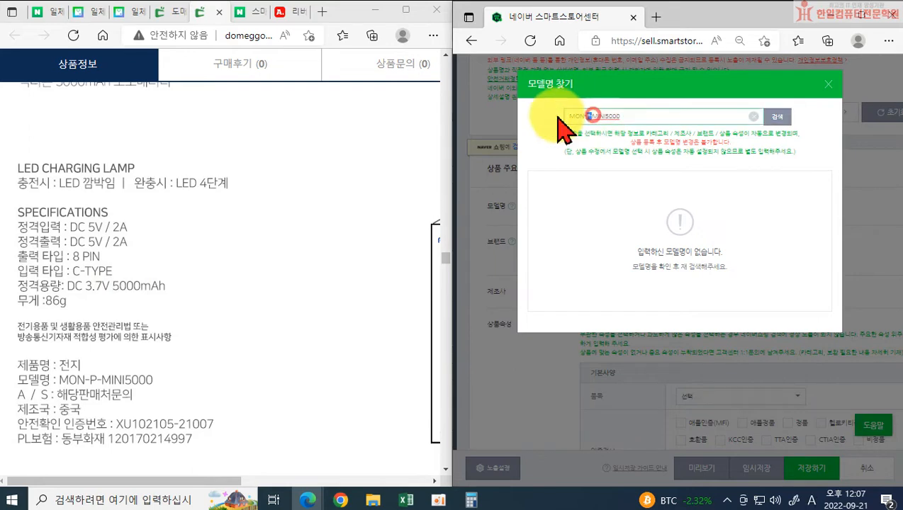
pyautogui.moveTo(558, 117); pyautogui.dragTo(472, 115)
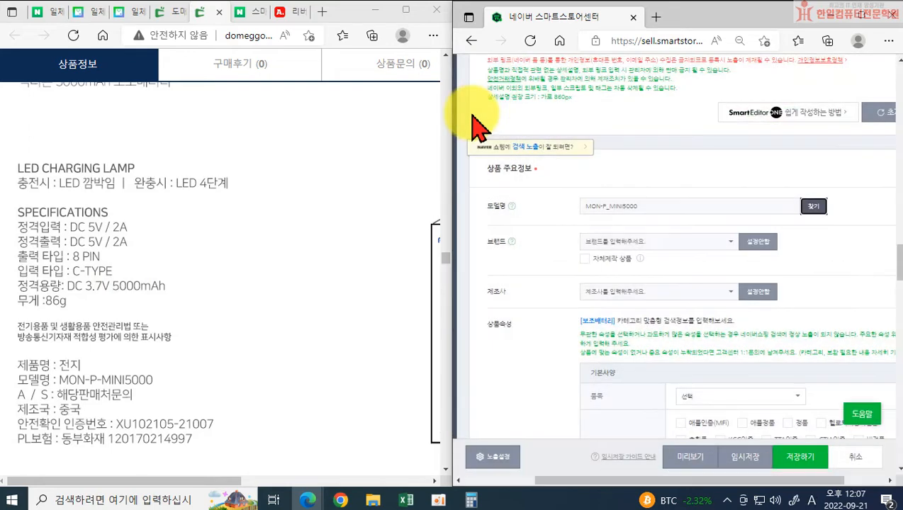
# Step: Shorten the model name to MINI5000, look it up and browse the matching models for the battery
pyautogui.click(608, 204)
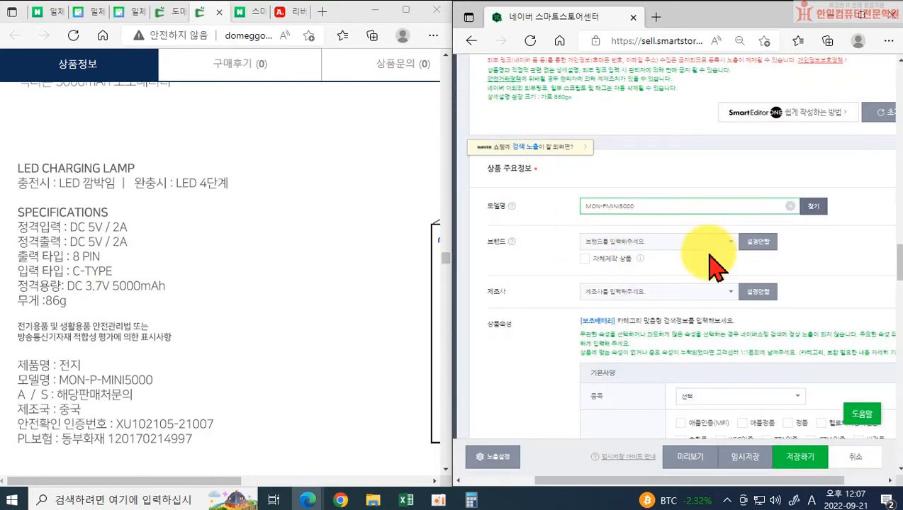
pyautogui.click(813, 207)
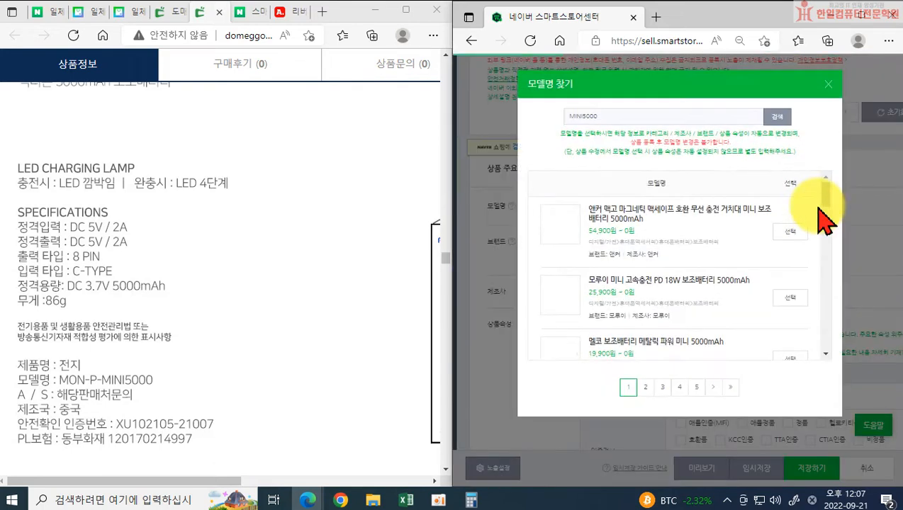
pyautogui.scroll(-5, 695, 239)
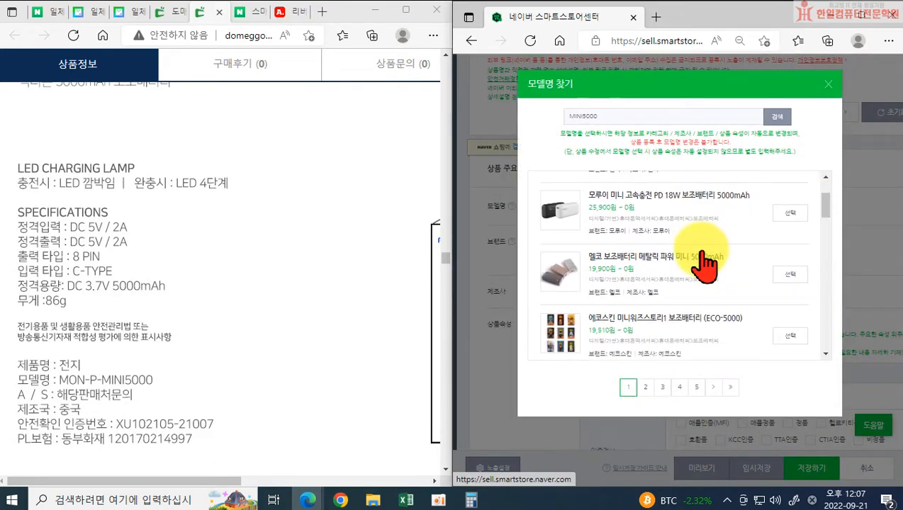
pyautogui.scroll(-5, 649, 212)
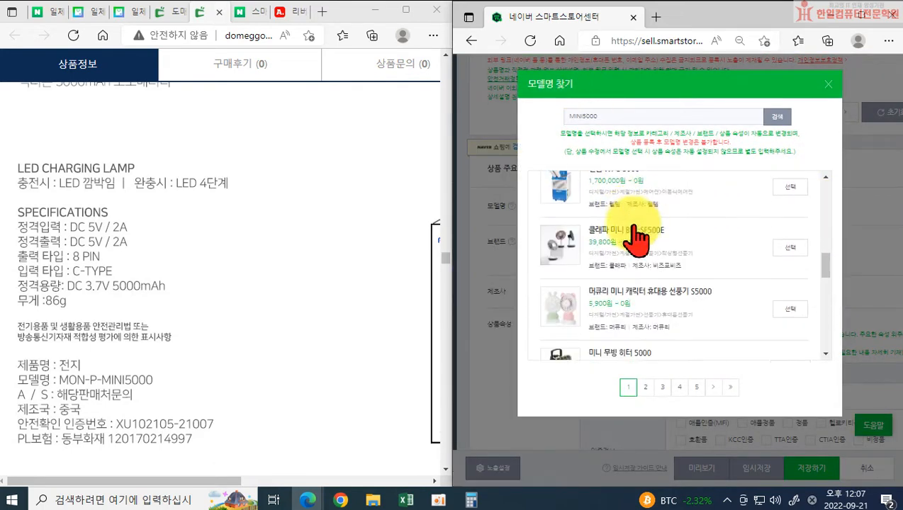
# Step: Maximize the product form window and tile it again beside the Domeggook specifications page
pyautogui.moveTo(751, 23); pyautogui.dragTo(453, 0)
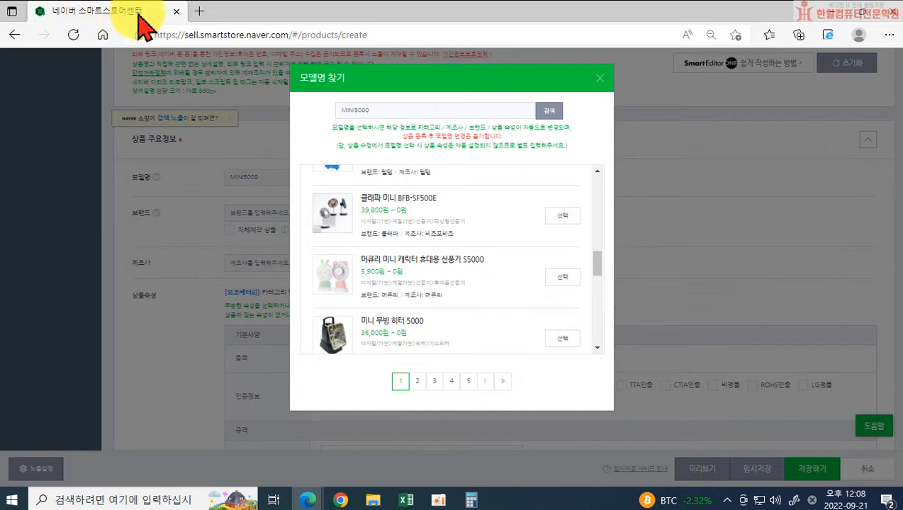
pyautogui.moveTo(125, 20); pyautogui.dragTo(899, 239)
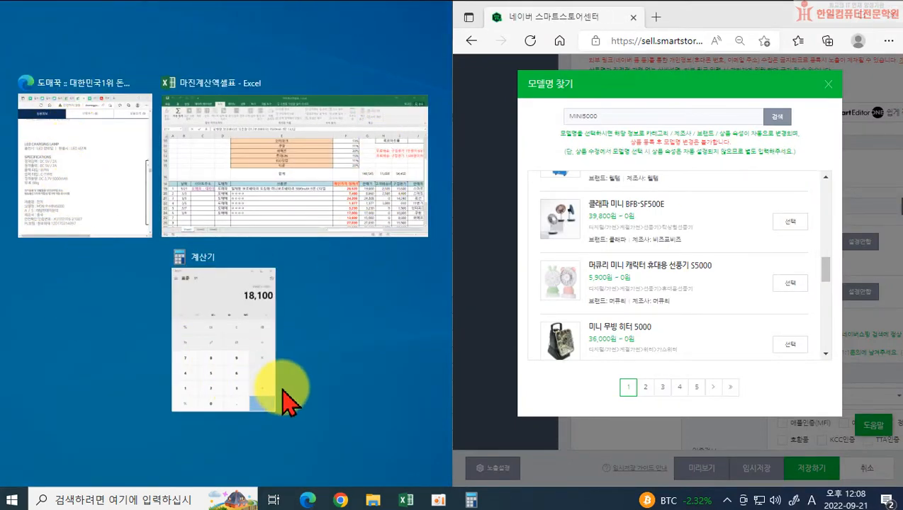
pyautogui.click(61, 183)
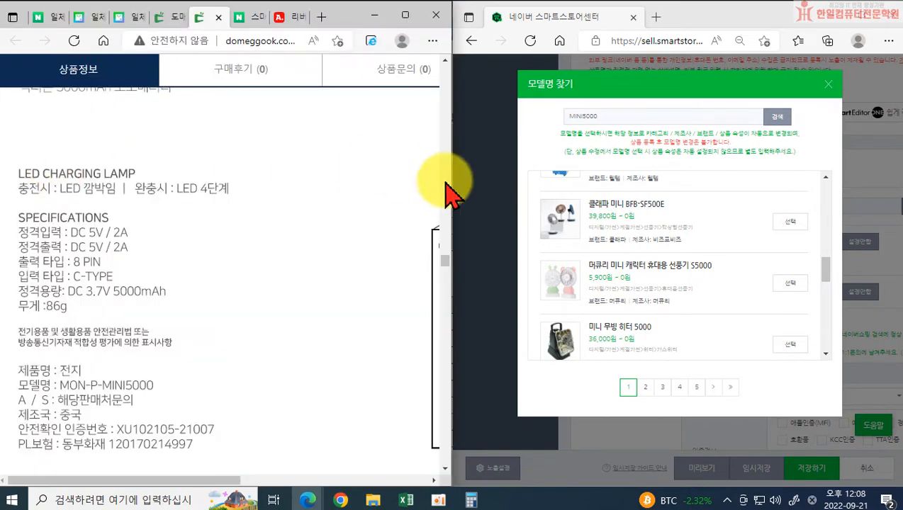
# Step: Check the remaining MINI5000 models on the first page of results and close the 모델명 찾기 window
pyautogui.scroll(-5, 635, 313)
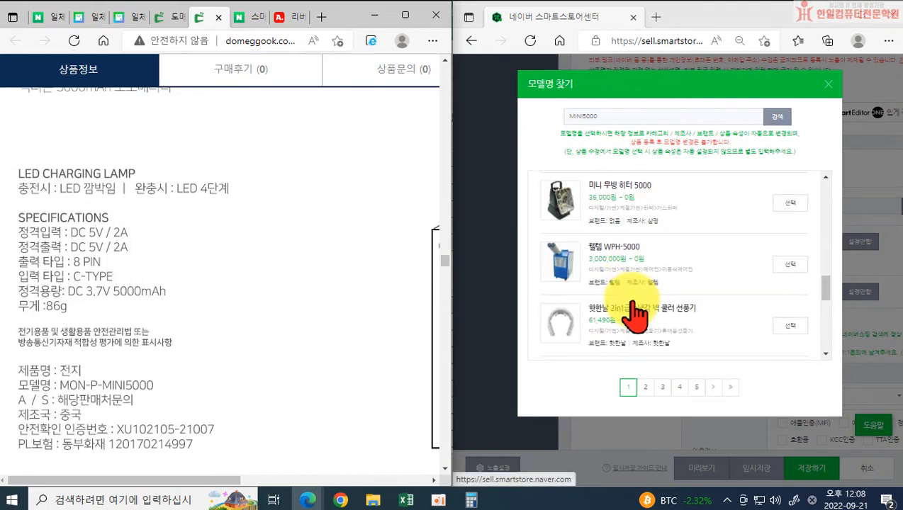
pyautogui.scroll(-3, 643, 318)
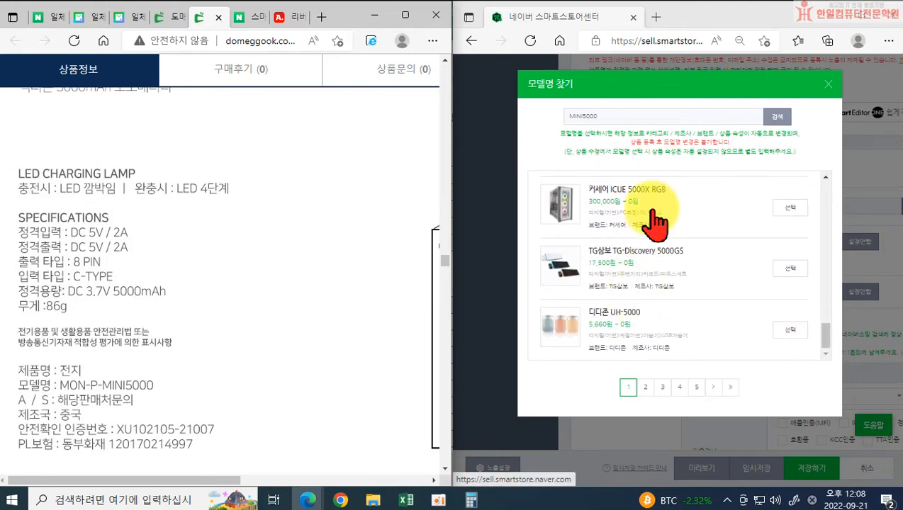
pyautogui.click(828, 84)
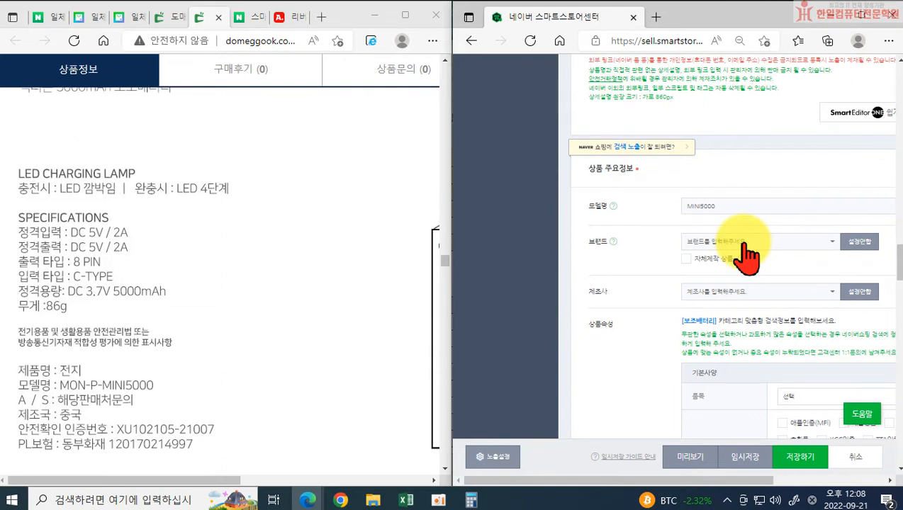
# Step: Clear the model name field, reduce the form to 50% zoom and reopen the model lookup without a search term
pyautogui.moveTo(755, 204); pyautogui.dragTo(663, 204)
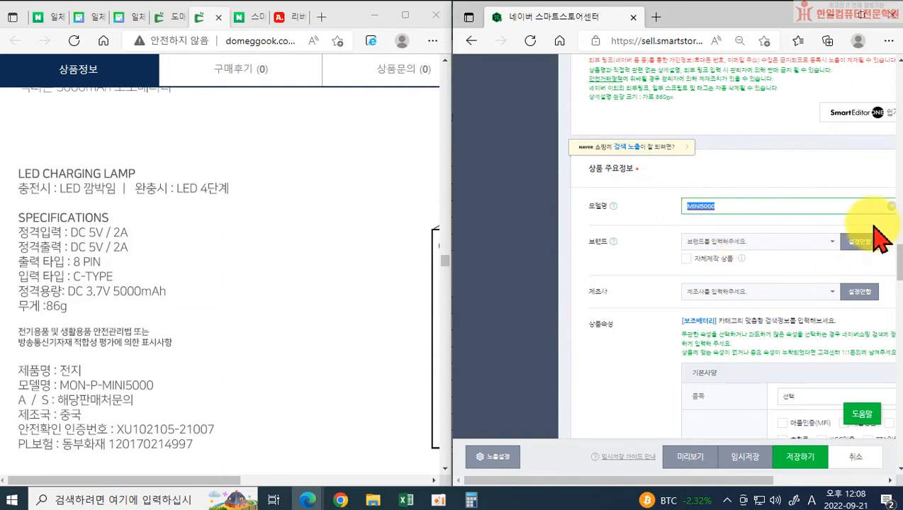
pyautogui.press('BackSpace')
pyautogui.hotkey('ctrl', '-')
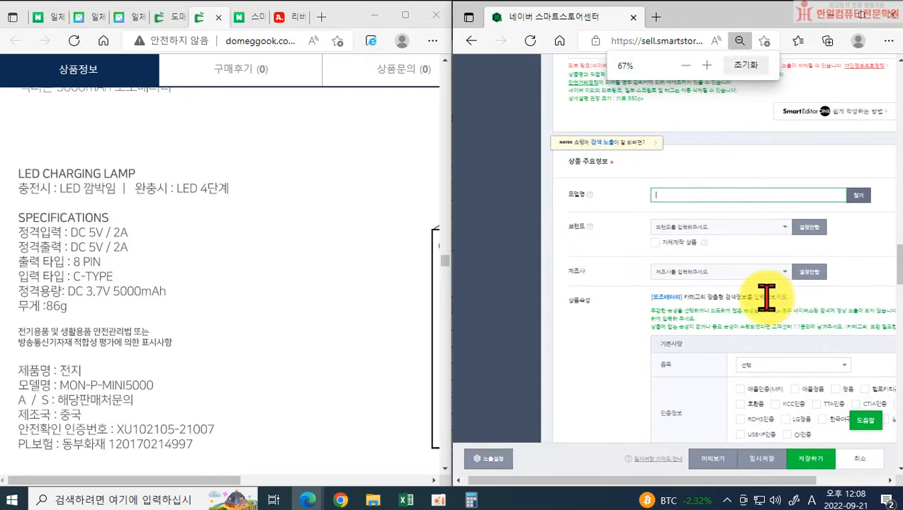
pyautogui.hotkey('ctrl', '-')
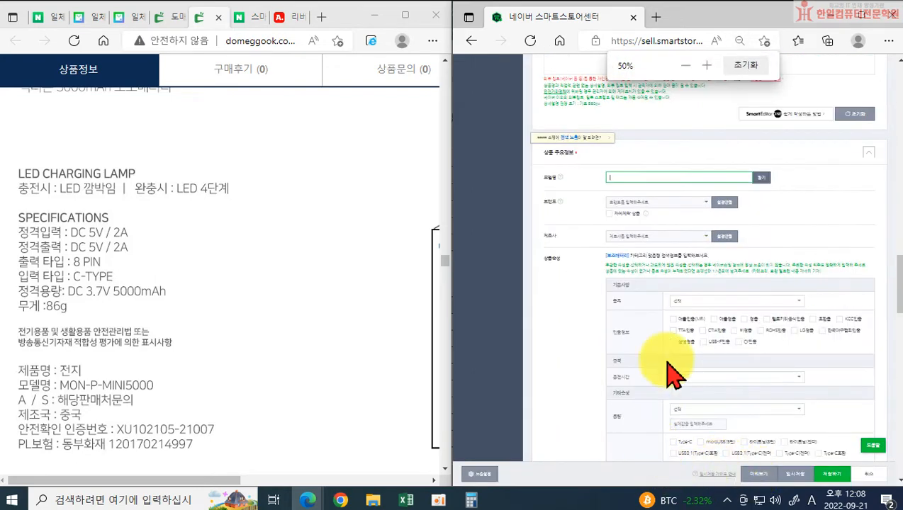
pyautogui.click(761, 178)
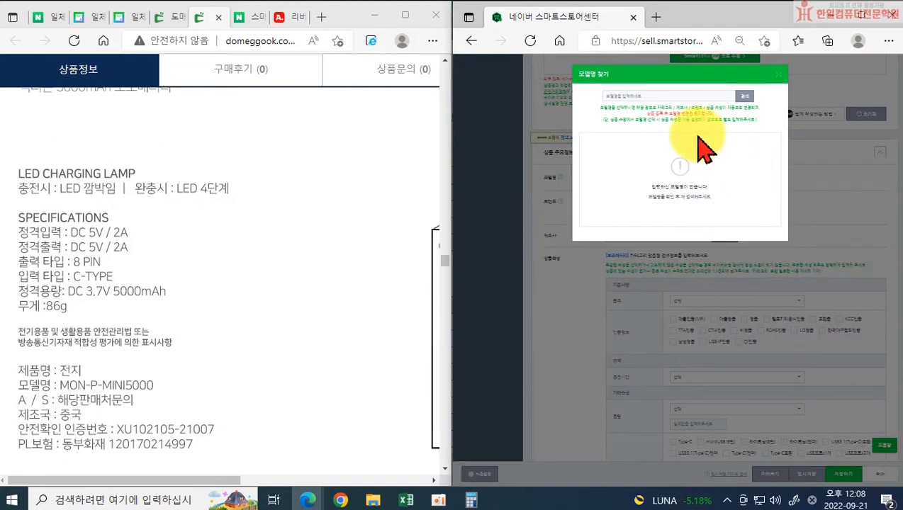
# Step: Search the 모델명 찾기 window for MON-P and browse the first page of matching models
pyautogui.click(647, 98)
pyautogui.write('ㅡ')
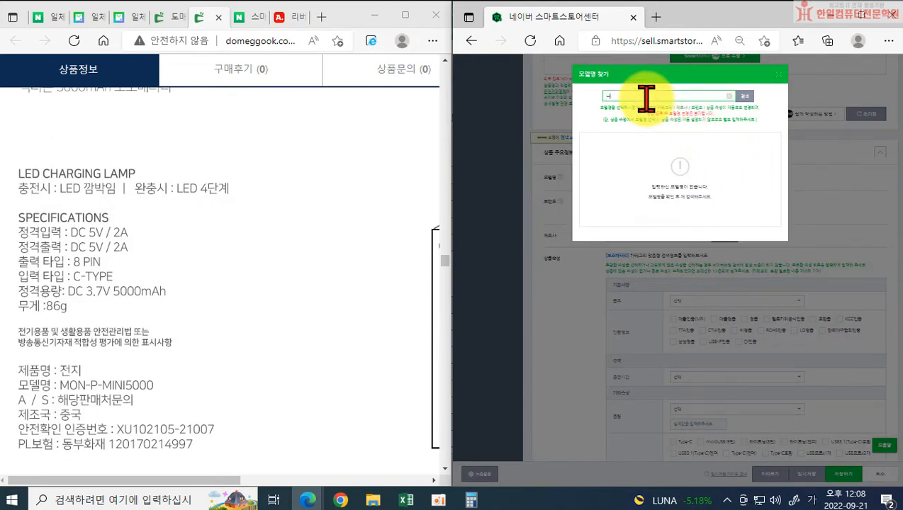
pyautogui.press('BackSpace')
pyautogui.press('Hangul')
pyautogui.write('MON-P')
pyautogui.press('Return')
pyautogui.scroll(-5, 656, 220)
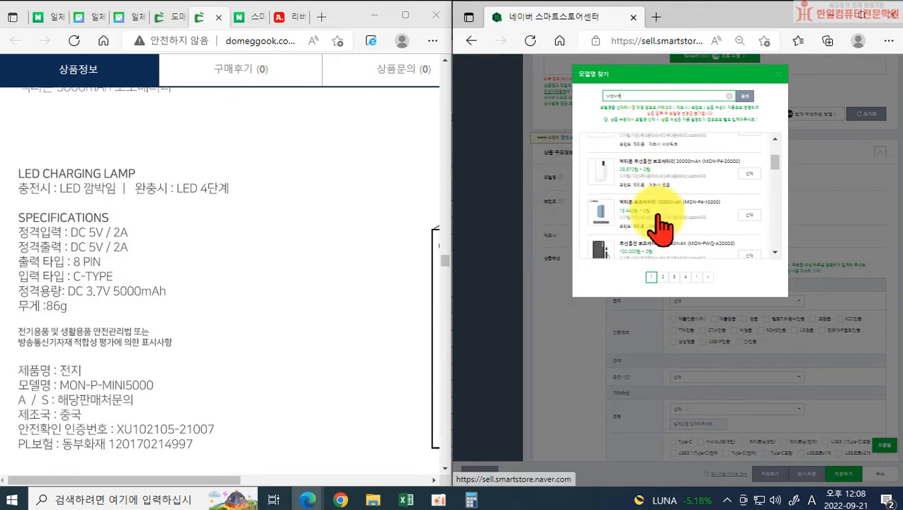
pyautogui.scroll(-5, 666, 234)
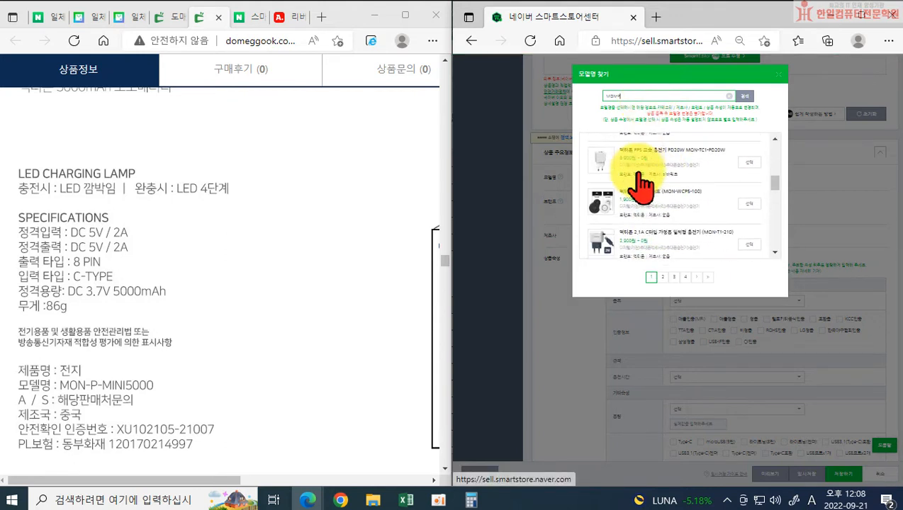
pyautogui.scroll(-5, 646, 234)
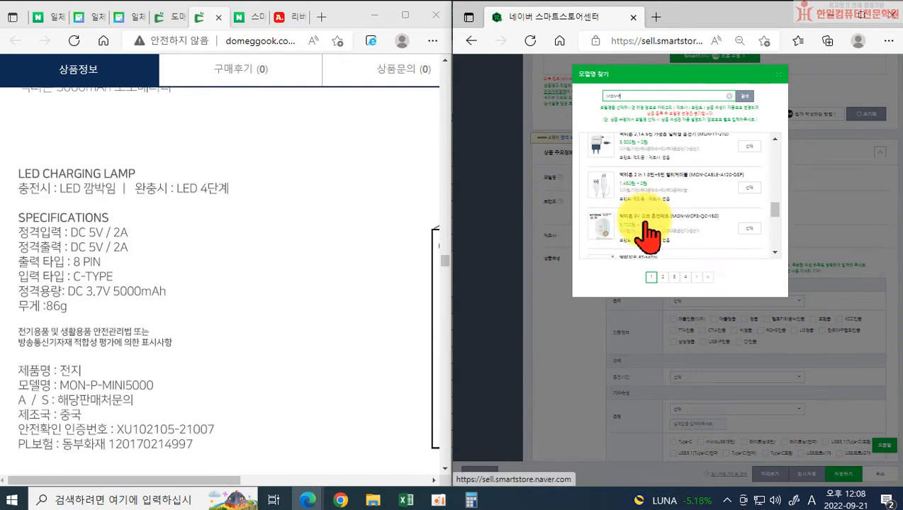
pyautogui.scroll(-3, 646, 234)
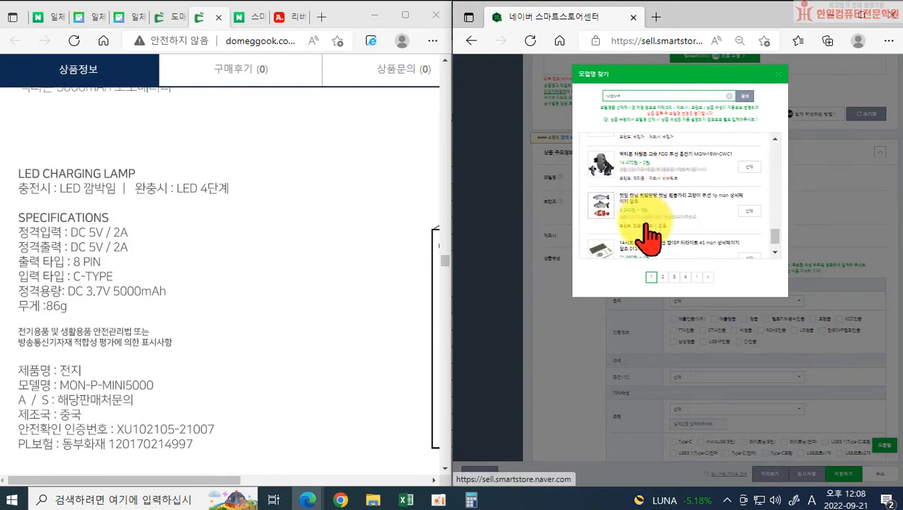
# Step: Check the models on the second page of the MON-P results
pyautogui.click(667, 277)
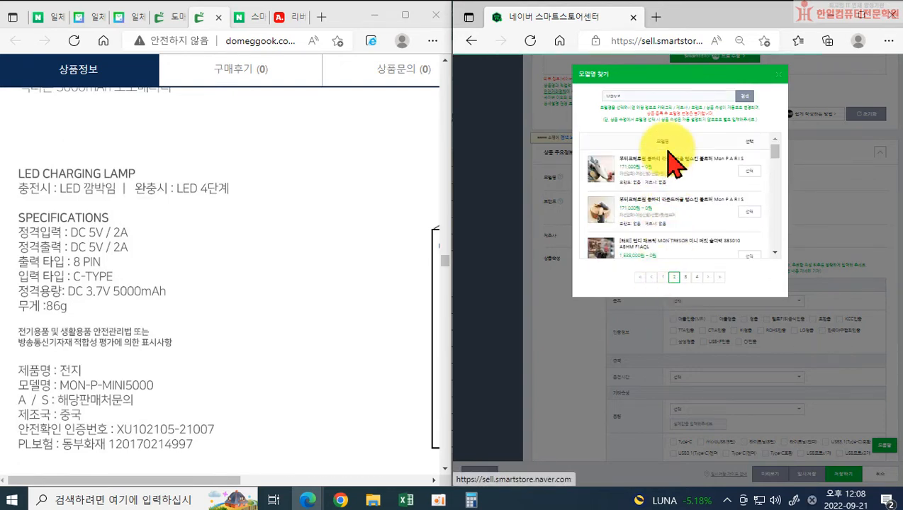
pyautogui.scroll(-3, 674, 220)
pyautogui.scroll(-5, 668, 212)
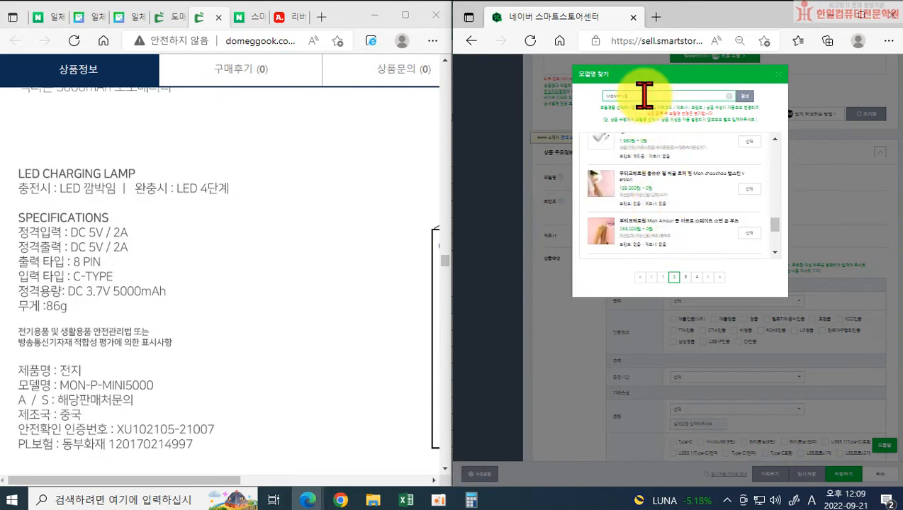
# Step: Narrow the lookup to MON-P-MINI and MON-P-MINI5000, close it, and enter MON-P-MINI5000 as the model name
pyautogui.press('Return')
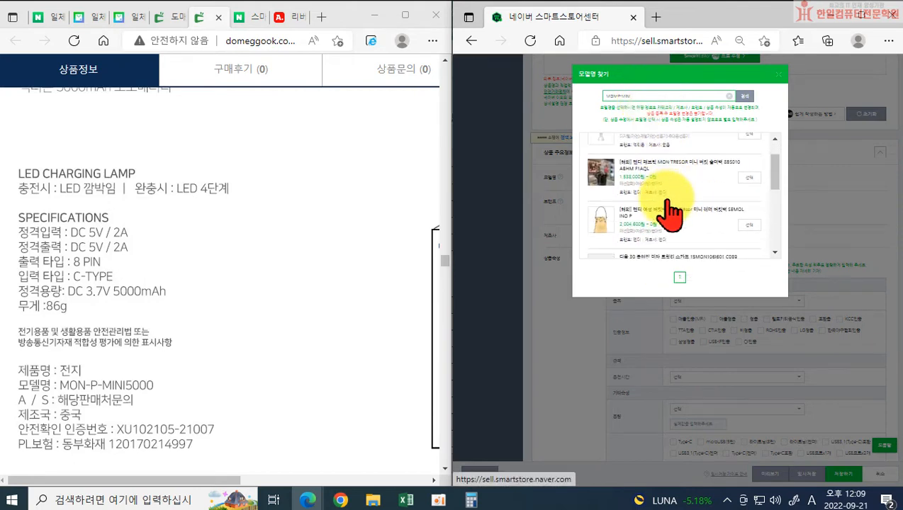
pyautogui.scroll(-5, 663, 205)
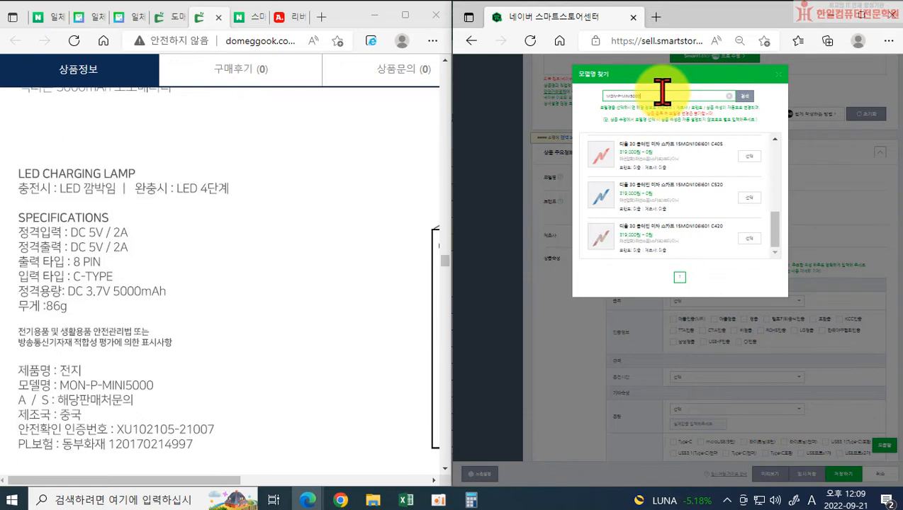
pyautogui.press('Return')
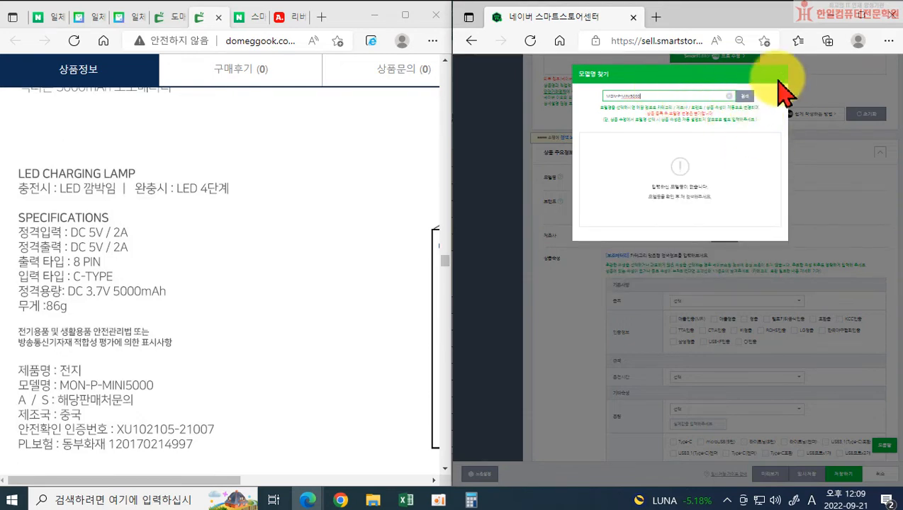
pyautogui.click(619, 304)
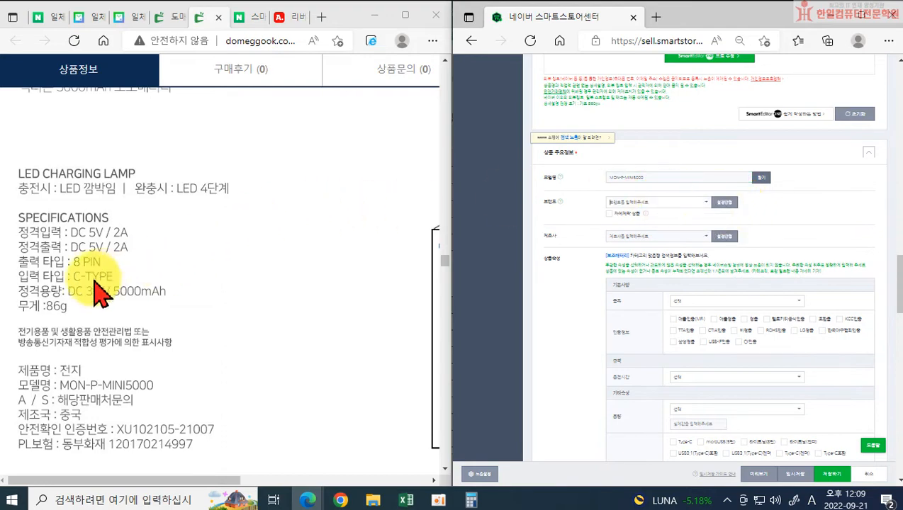
# Step: Set the product's brand to 엑티몬, the name given on the Domeggook detail page
pyautogui.scroll(4, 157, 310)
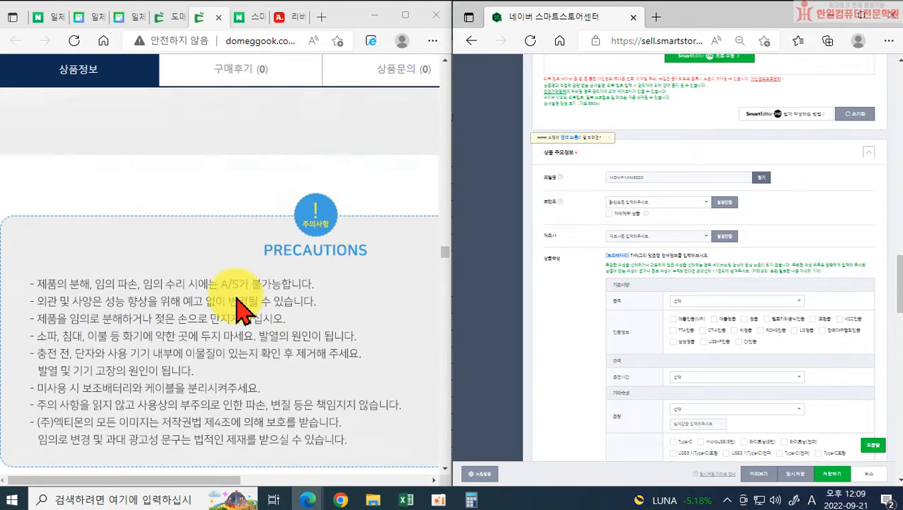
pyautogui.write('d')
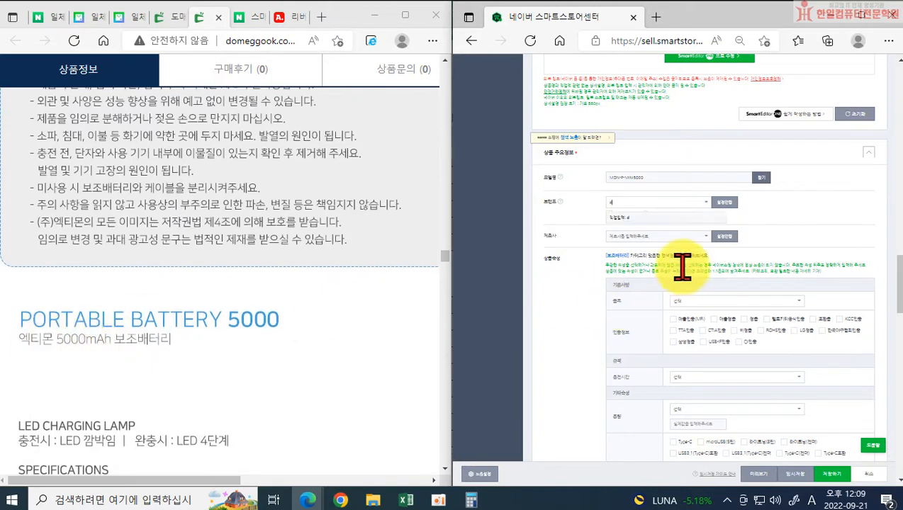
pyautogui.write('엑팀')
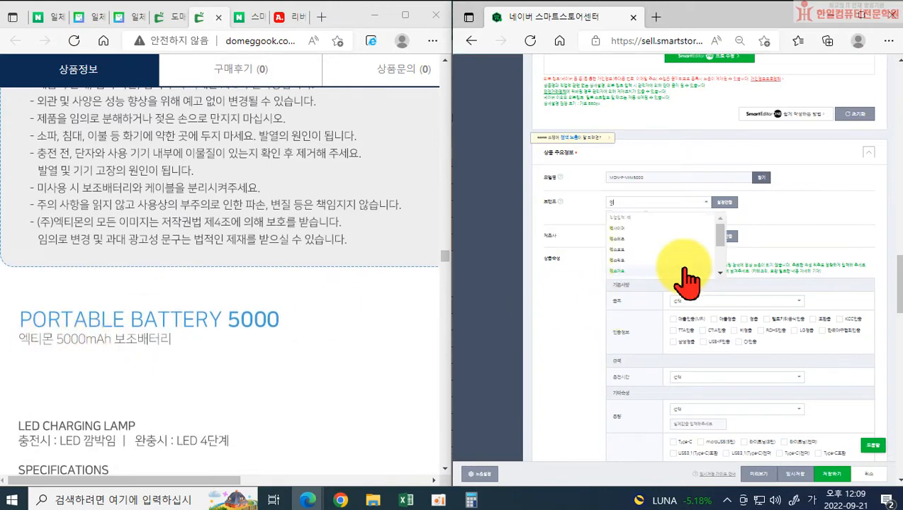
pyautogui.click(621, 231)
# Step: Recheck the Domeggook specifications for the maker and set the manufacturer (제조사) to 엑티몬 by direct entry
pyautogui.scroll(-4, 241, 346)
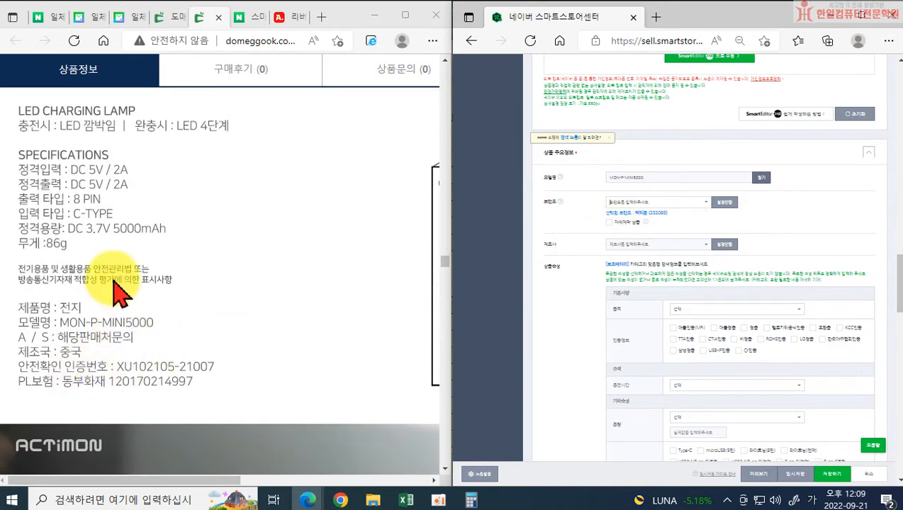
pyautogui.scroll(5, 119, 284)
pyautogui.scroll(-4, 141, 272)
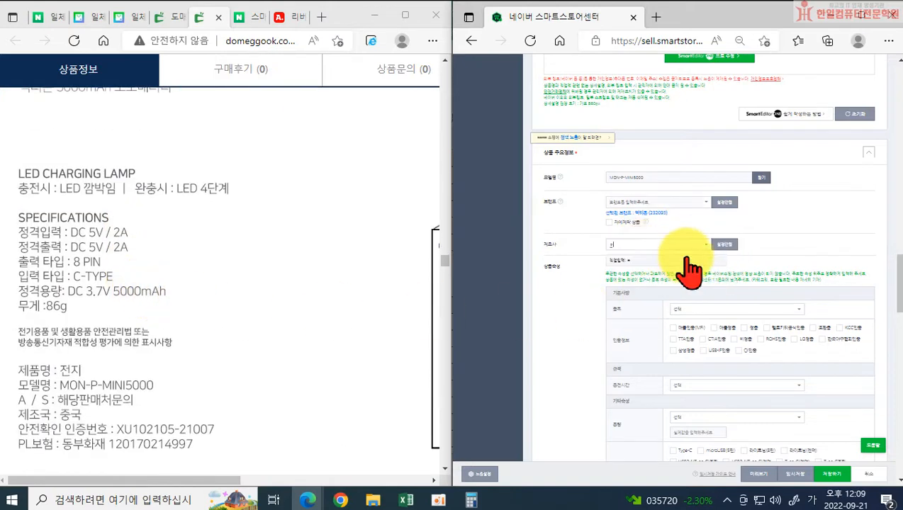
pyautogui.click(687, 259)
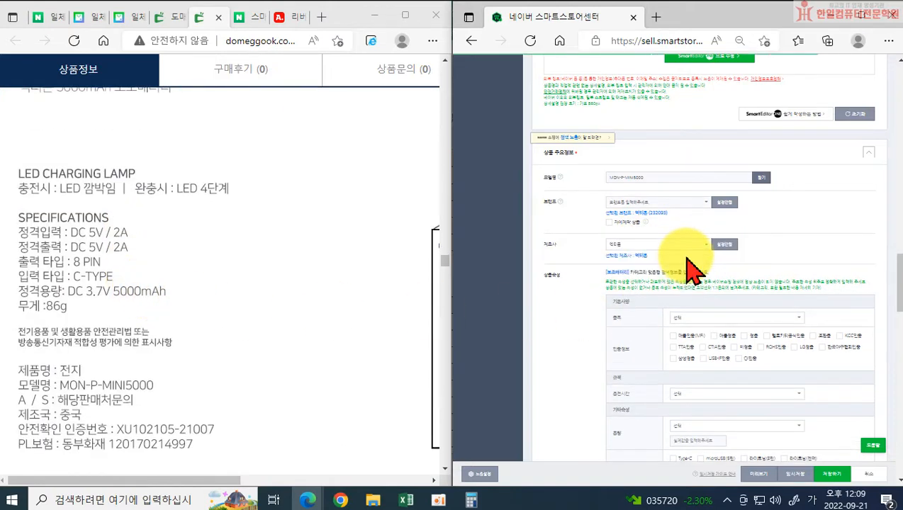
# Step: Enlarge the form to 67% zoom, set 품목 to 보조배터리 and mark 정품 under 인증정보
pyautogui.scroll(1, 737, 310)
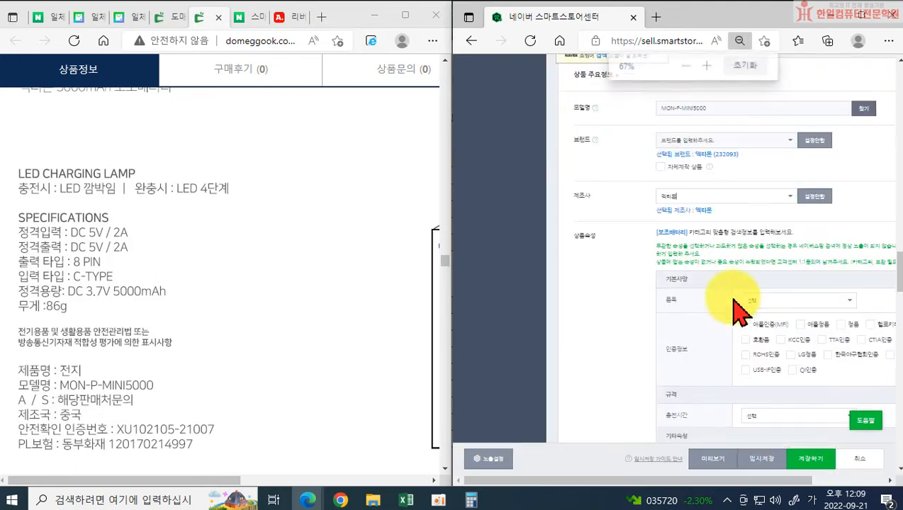
pyautogui.moveTo(695, 480); pyautogui.dragTo(778, 490)
pyautogui.click(718, 300)
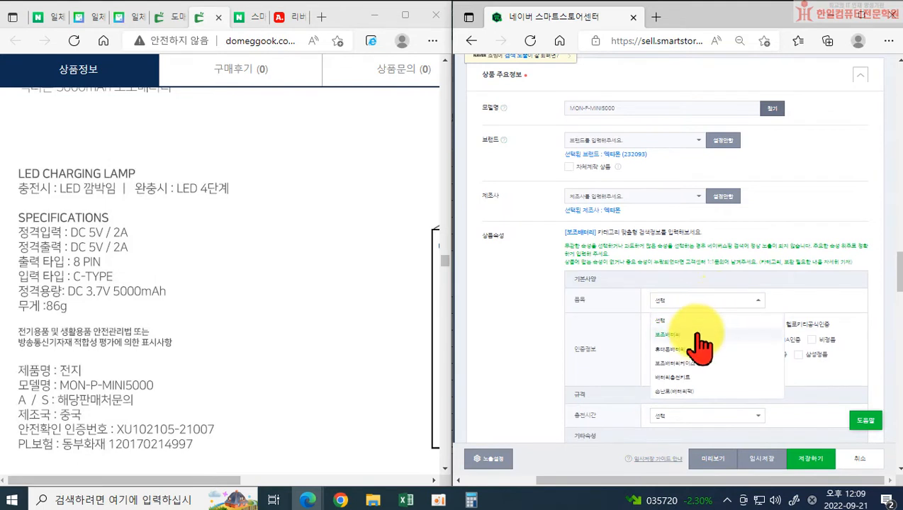
pyautogui.click(705, 338)
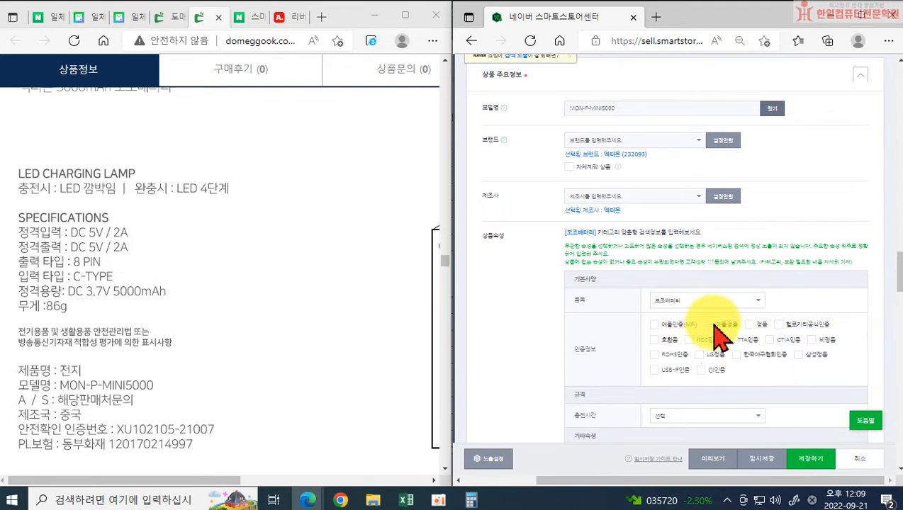
pyautogui.click(750, 325)
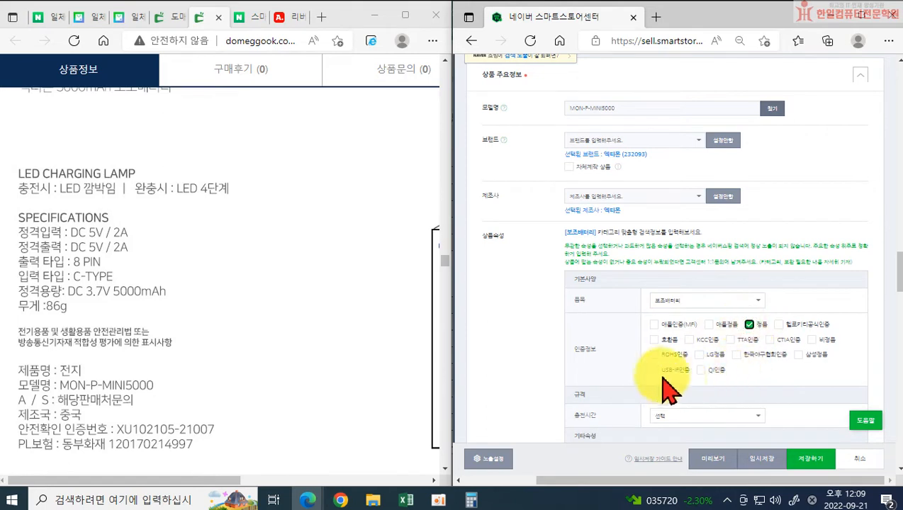
# Step: Examine the Domeggook specifications and product description for certification and charging time details
pyautogui.scroll(-1, 776, 373)
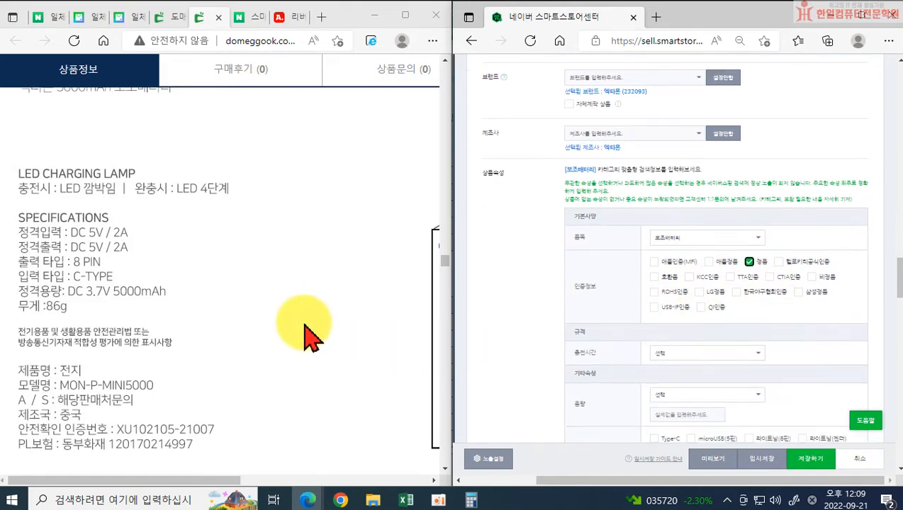
pyautogui.scroll(2, 302, 328)
pyautogui.scroll(1, 302, 328)
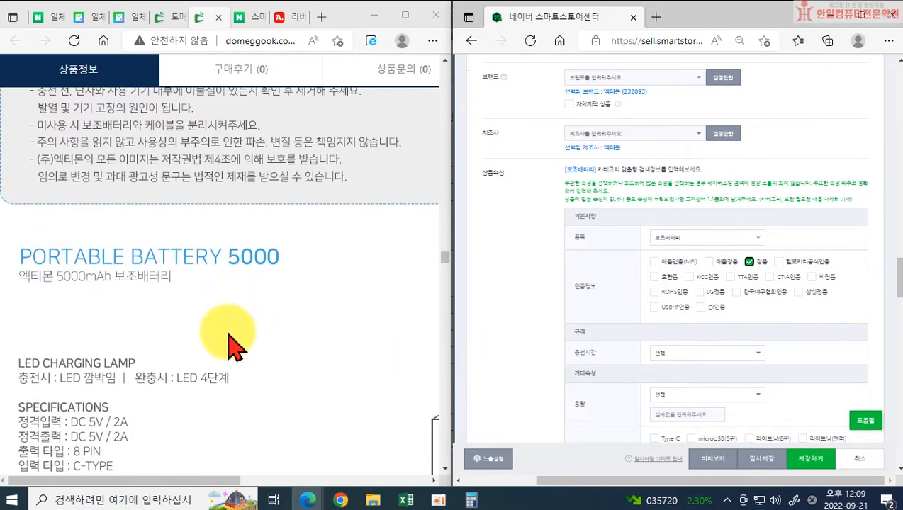
pyautogui.scroll(-3, 230, 344)
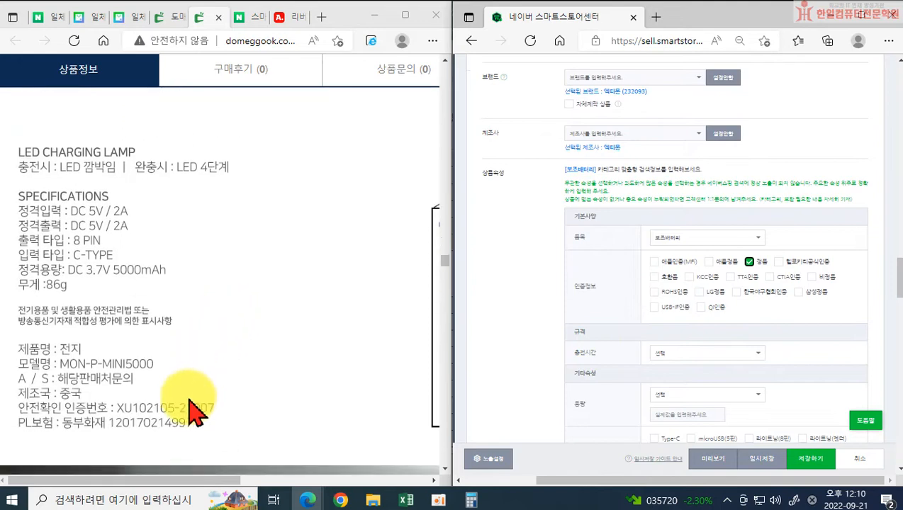
pyautogui.scroll(-1, 213, 408)
pyautogui.scroll(-2, 227, 391)
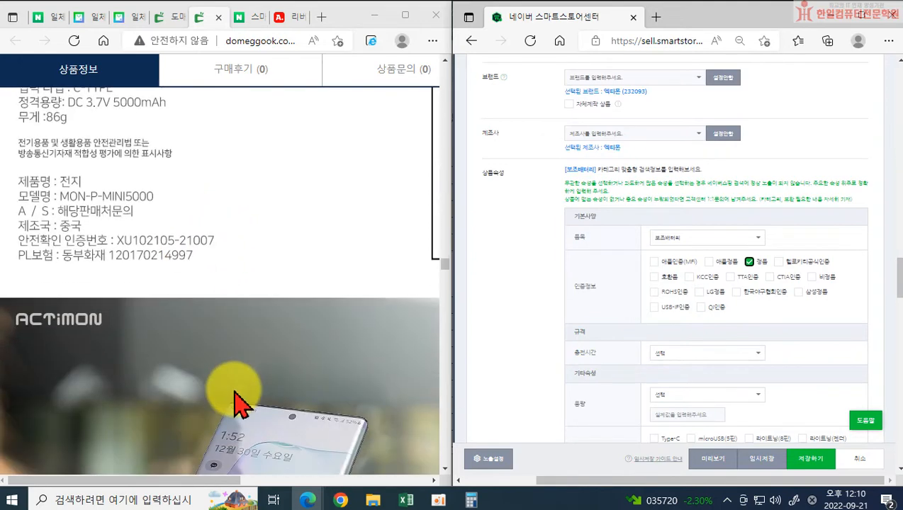
pyautogui.scroll(8, 241, 376)
pyautogui.scroll(4, 248, 383)
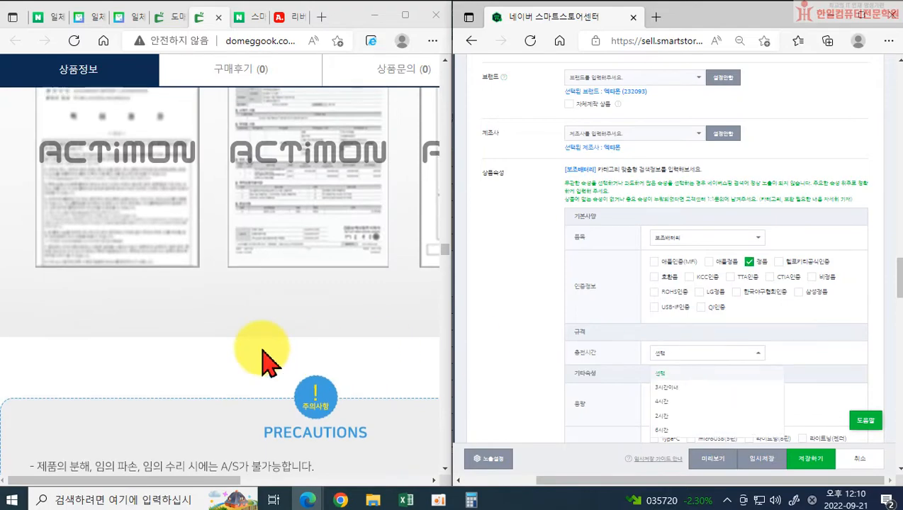
pyautogui.scroll(-10, 262, 355)
pyautogui.scroll(5, 260, 349)
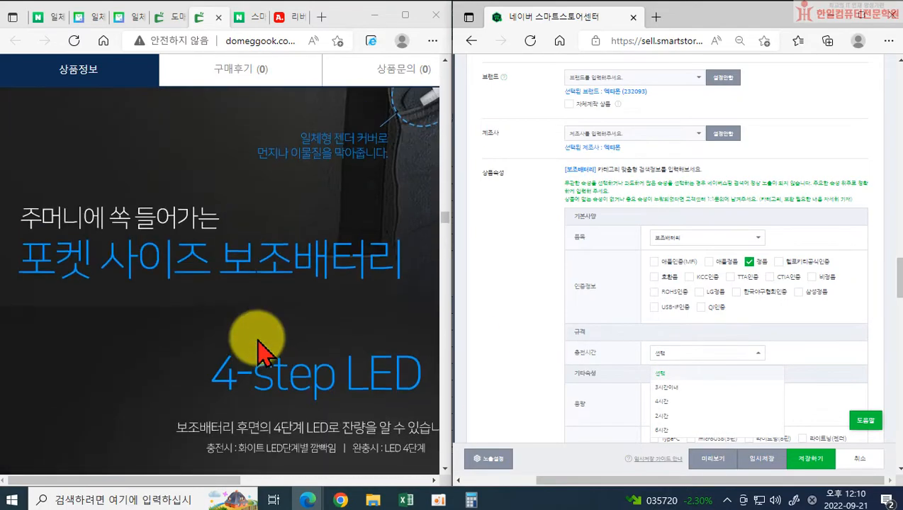
pyautogui.scroll(6, 260, 350)
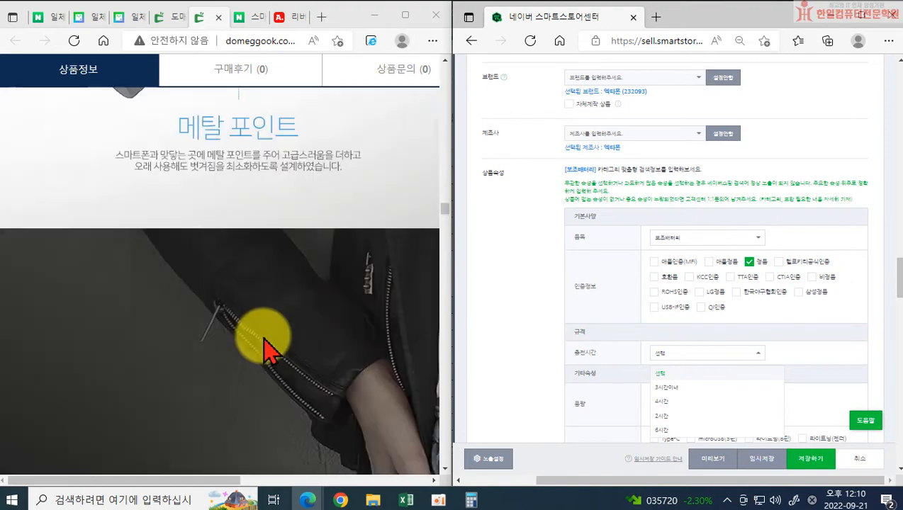
pyautogui.scroll(8, 272, 349)
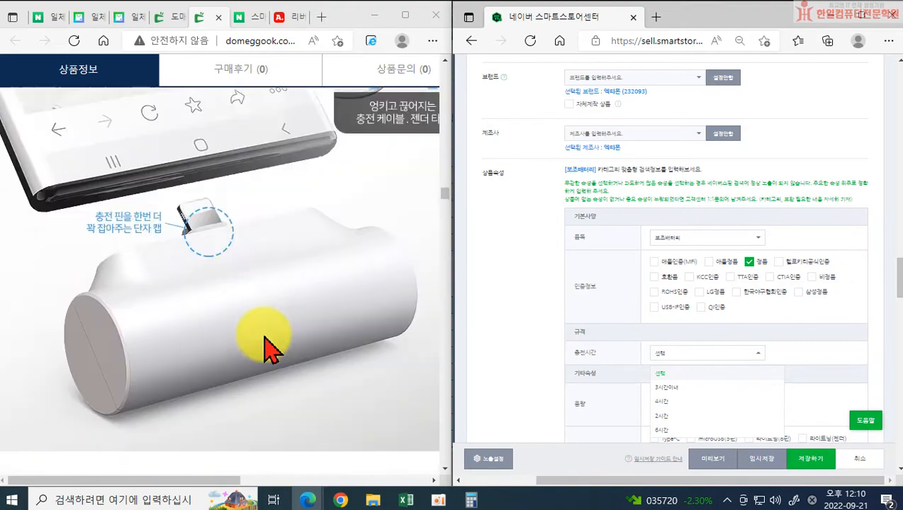
pyautogui.scroll(8, 272, 349)
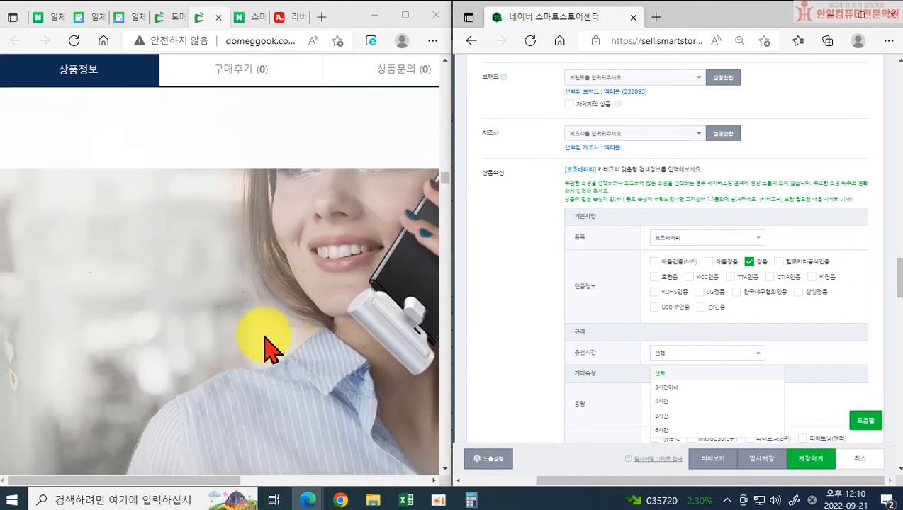
pyautogui.scroll(6, 272, 349)
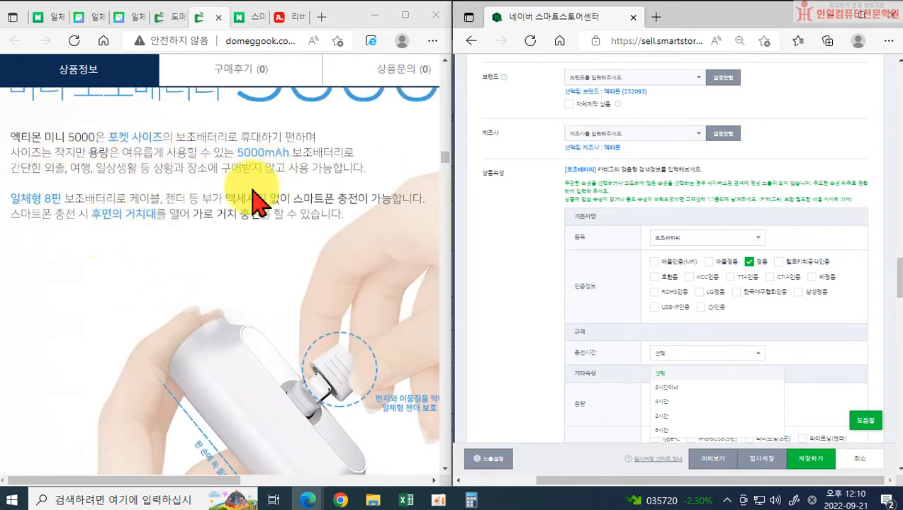
# Step: Set the charging time (충전시간) to 3시간이내 and the capacity (용량) to 5,000mAh ~ 9,999mAh
pyautogui.click(674, 387)
pyautogui.click(692, 395)
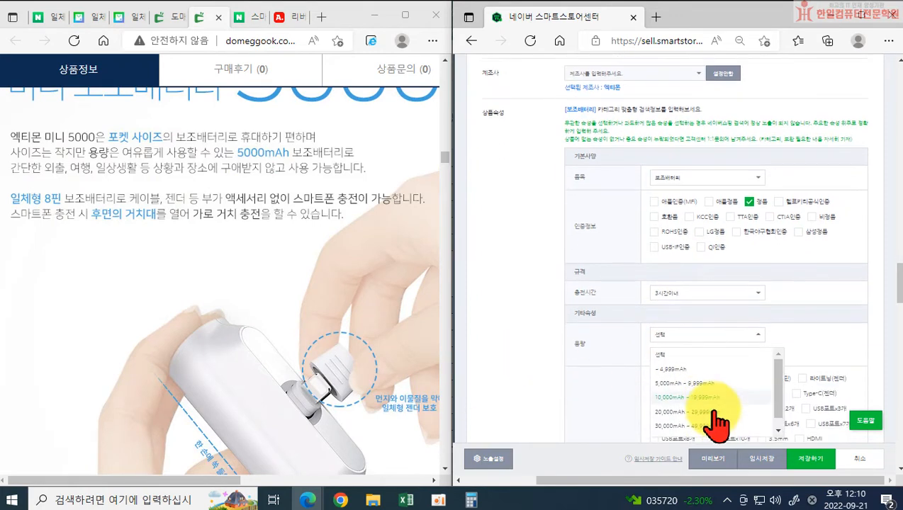
pyautogui.click(691, 383)
# Step: Mark Type-C and 라이트닝(8핀) as the battery's terminals (단자) and go on to the KC인증 section
pyautogui.scroll(-2, 534, 374)
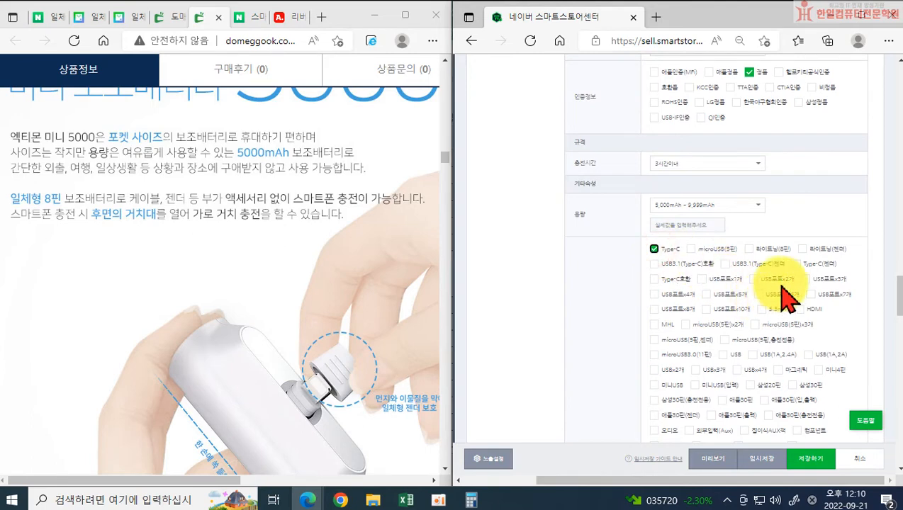
pyautogui.scroll(-5, 634, 377)
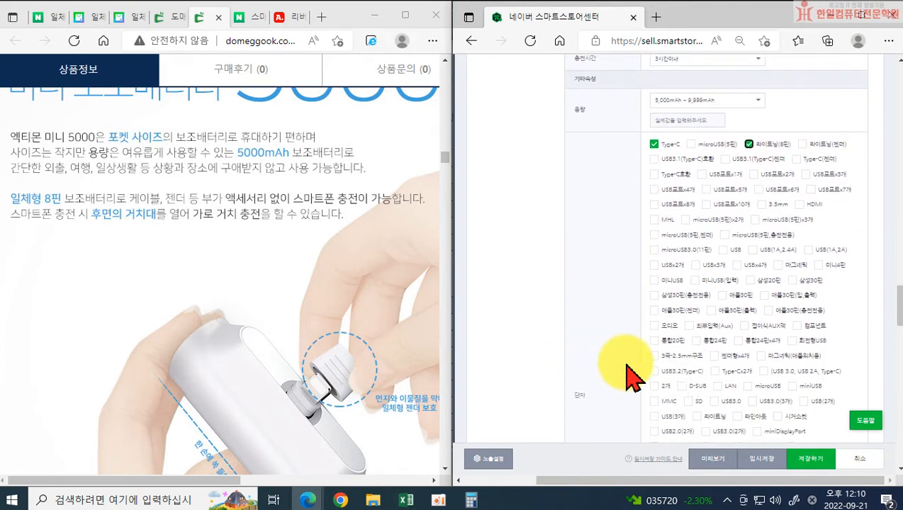
pyautogui.scroll(-3, 726, 348)
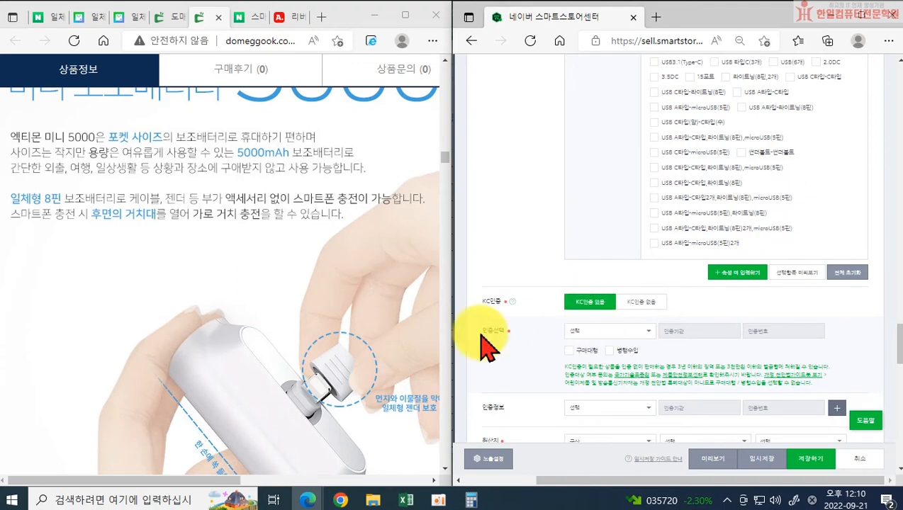
# Step: Locate the KC mark details in the Domeggook description and set 인증선택 under KC인증 to [전기용품]안전확인_국가인증
pyautogui.scroll(-10, 253, 326)
pyautogui.scroll(-15, 277, 363)
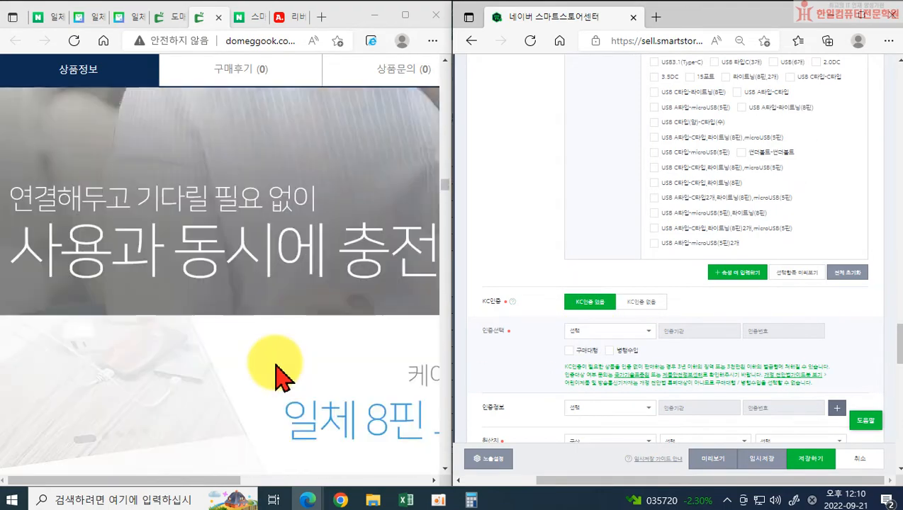
pyautogui.scroll(-15, 226, 399)
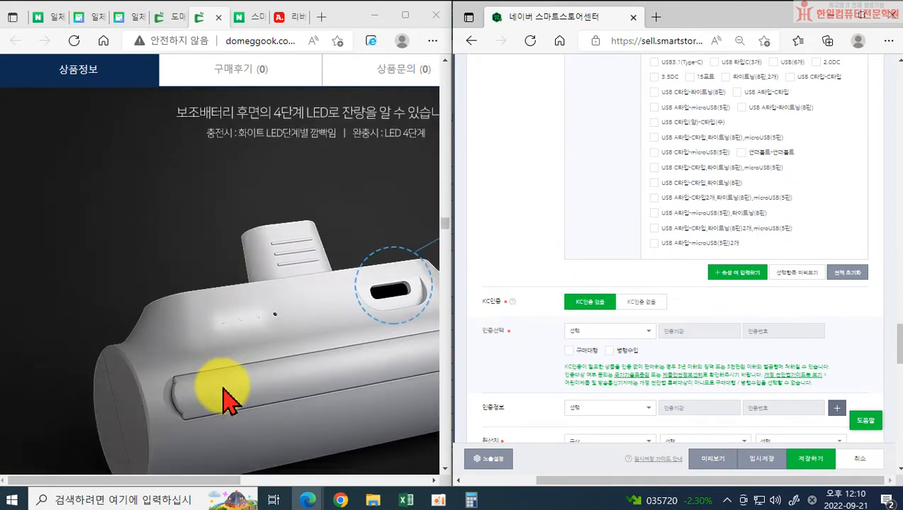
pyautogui.scroll(-2, 232, 391)
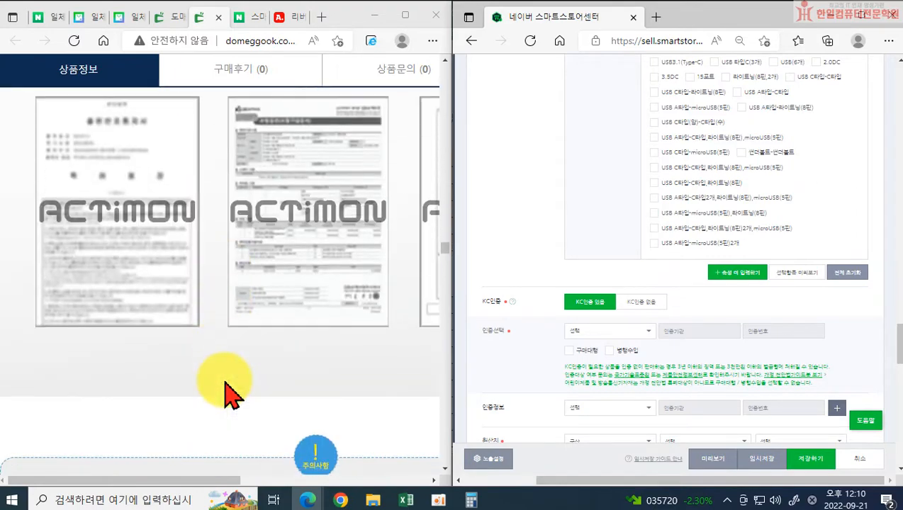
pyautogui.scroll(5, 228, 390)
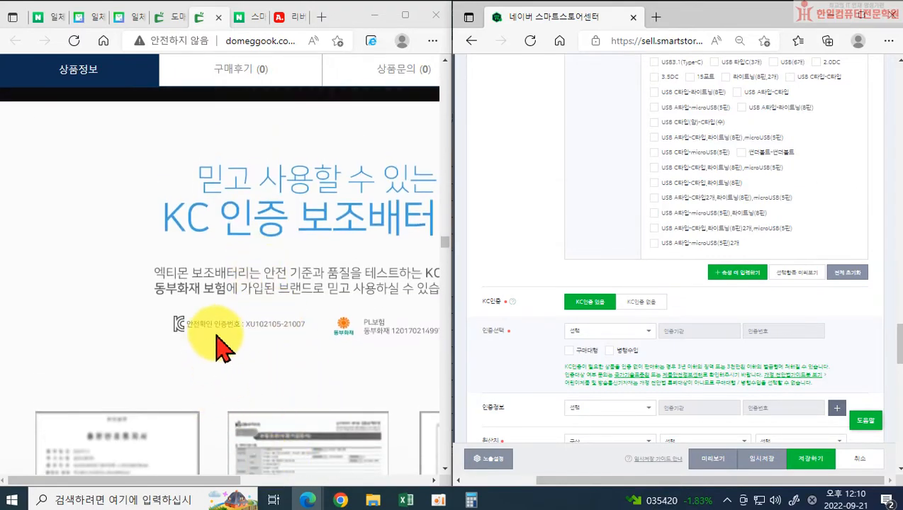
pyautogui.click(630, 333)
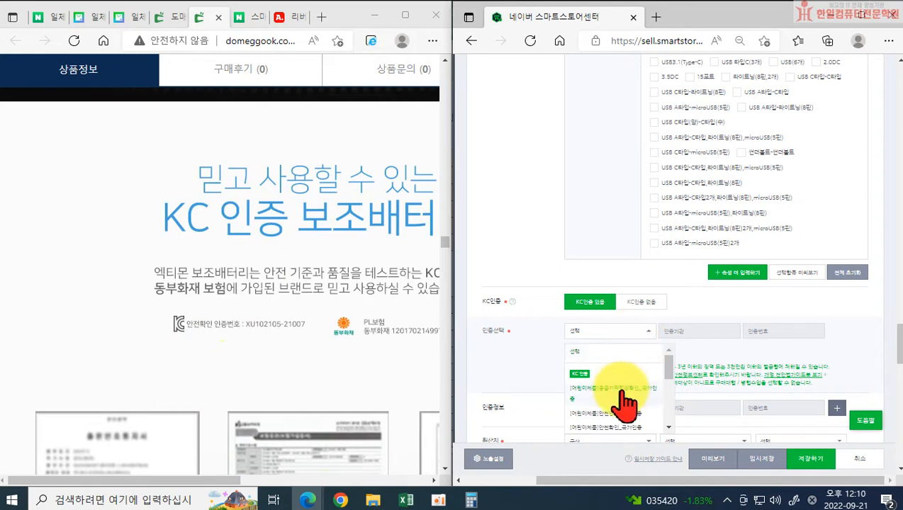
pyautogui.scroll(-3, 626, 408)
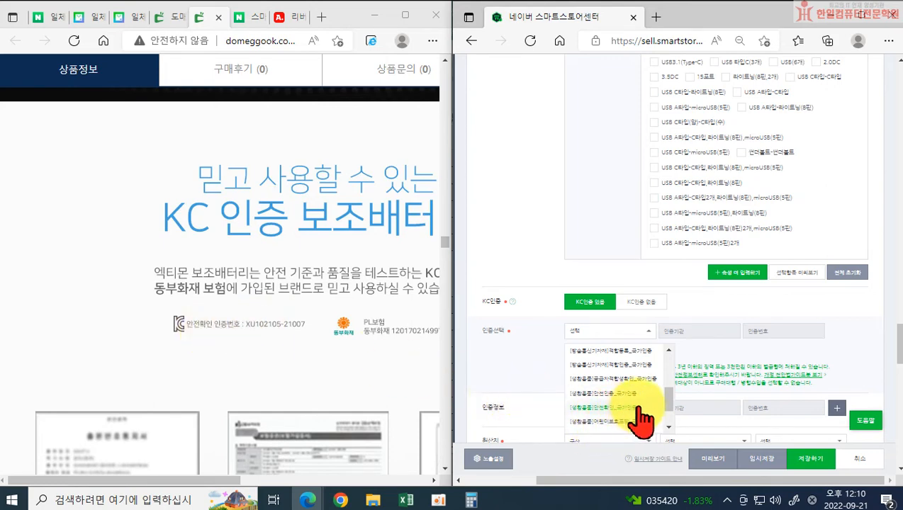
pyautogui.scroll(-1, 643, 420)
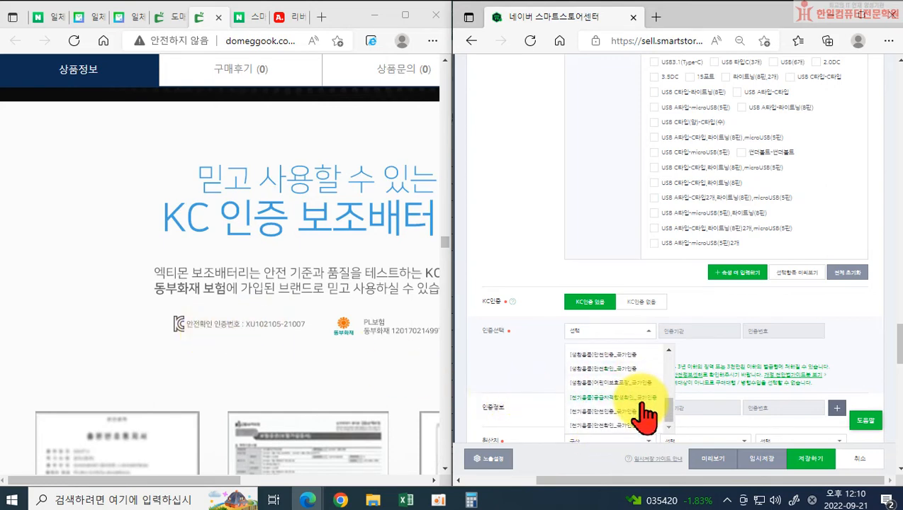
pyautogui.click(608, 426)
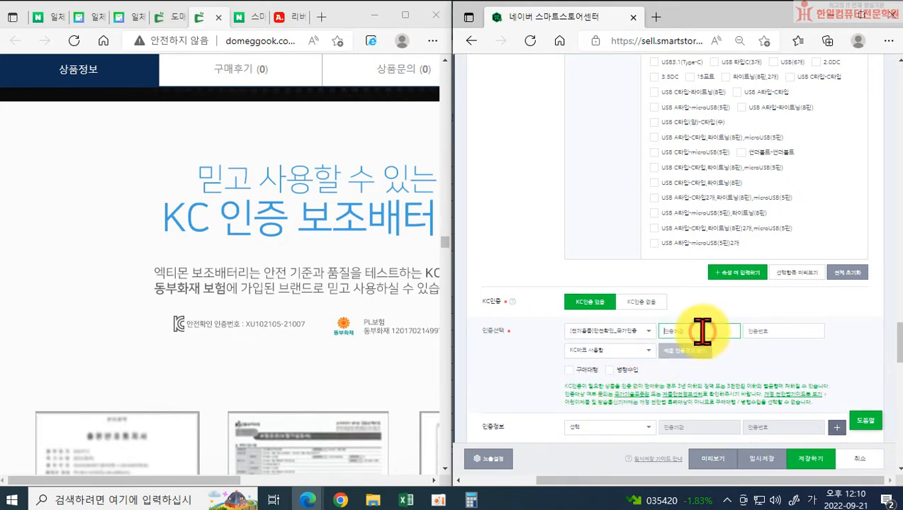
# Step: Examine the rest of the Domeggook description, down to the shipping and return notices, for the certification agency (인증기관)
pyautogui.scroll(-10, 242, 363)
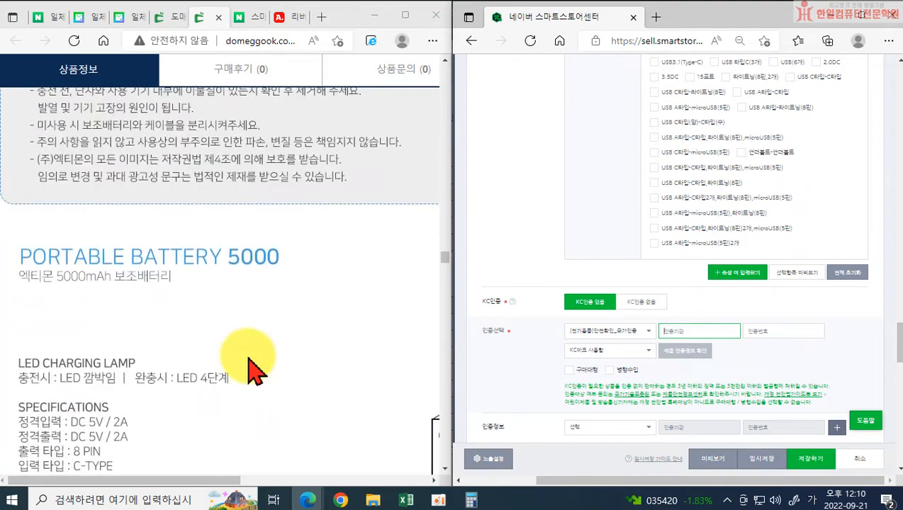
pyautogui.scroll(-10, 253, 368)
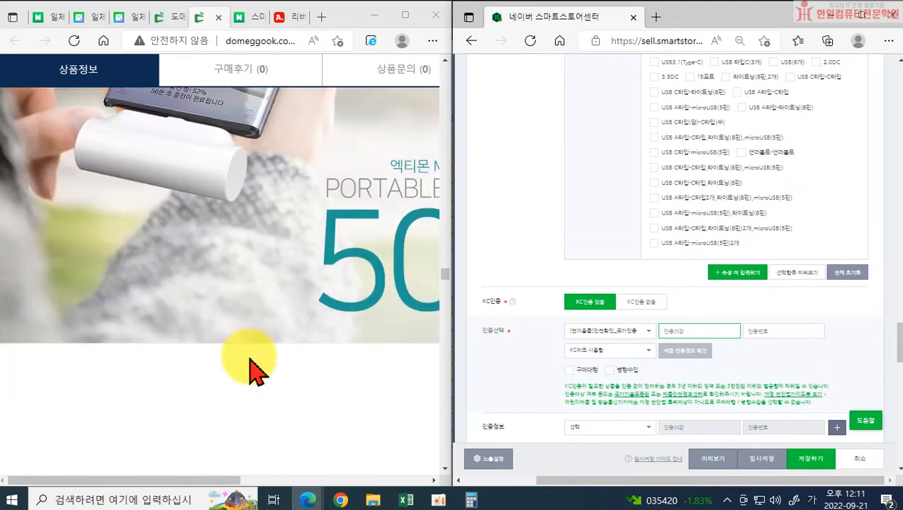
pyautogui.scroll(-10, 253, 369)
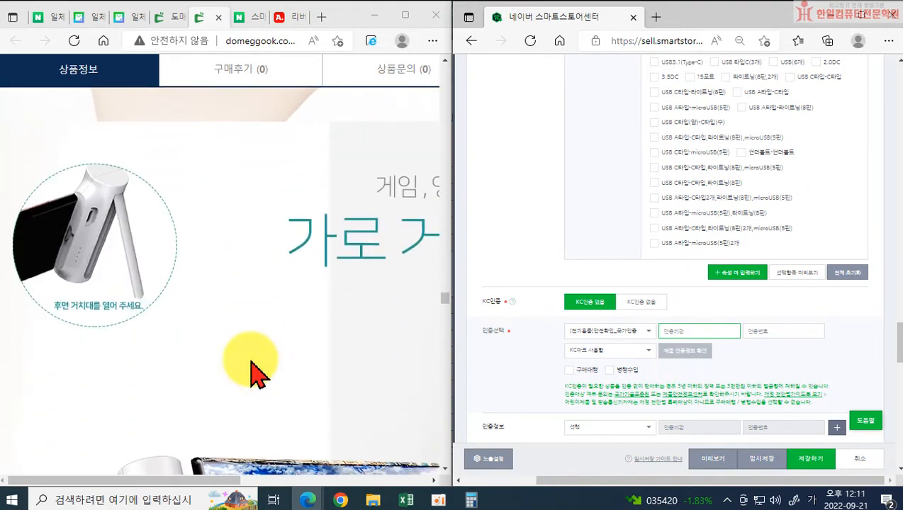
pyautogui.scroll(-10, 257, 374)
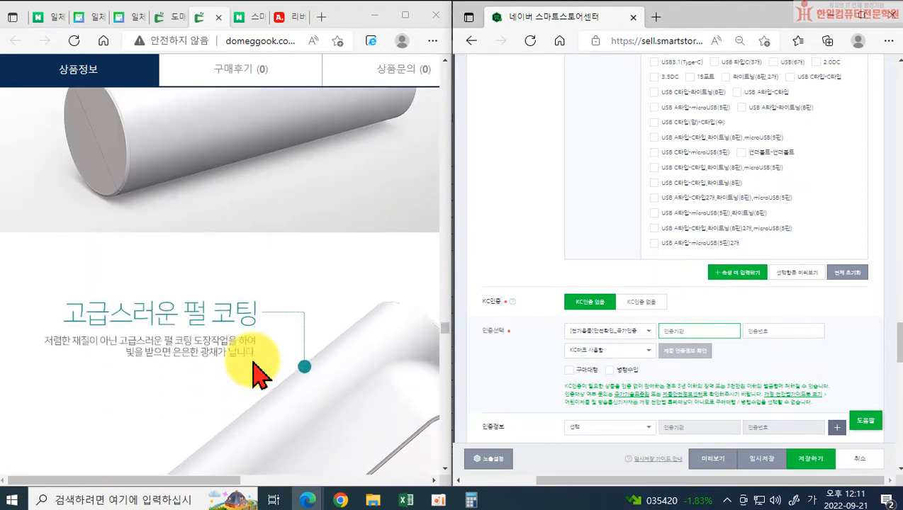
pyautogui.scroll(-10, 257, 374)
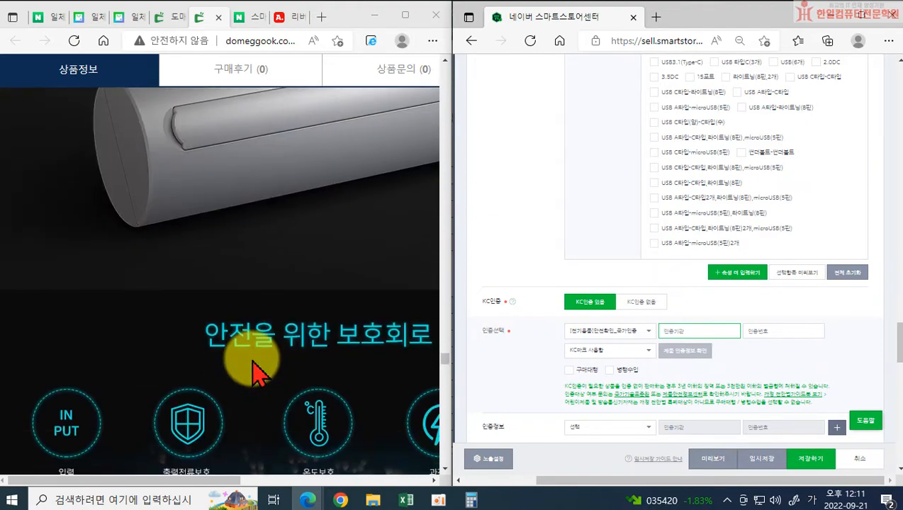
pyautogui.scroll(-10, 258, 374)
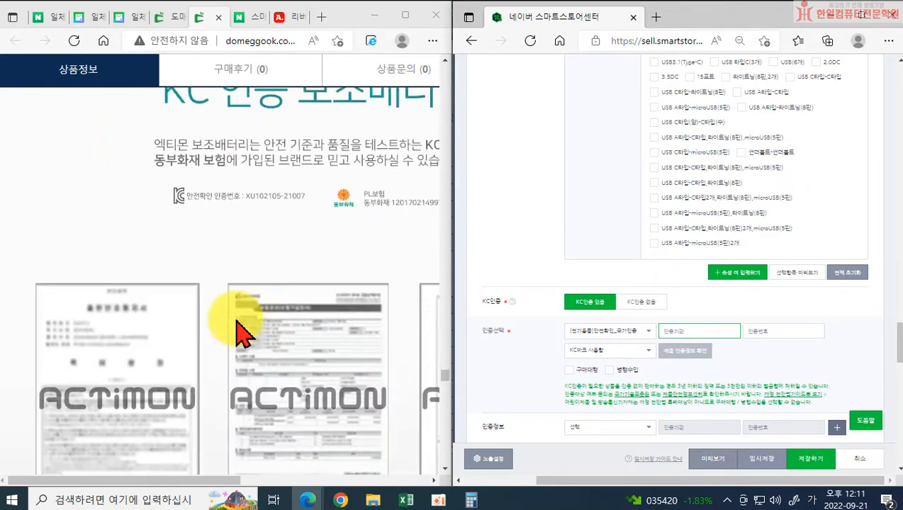
pyautogui.scroll(-10, 242, 340)
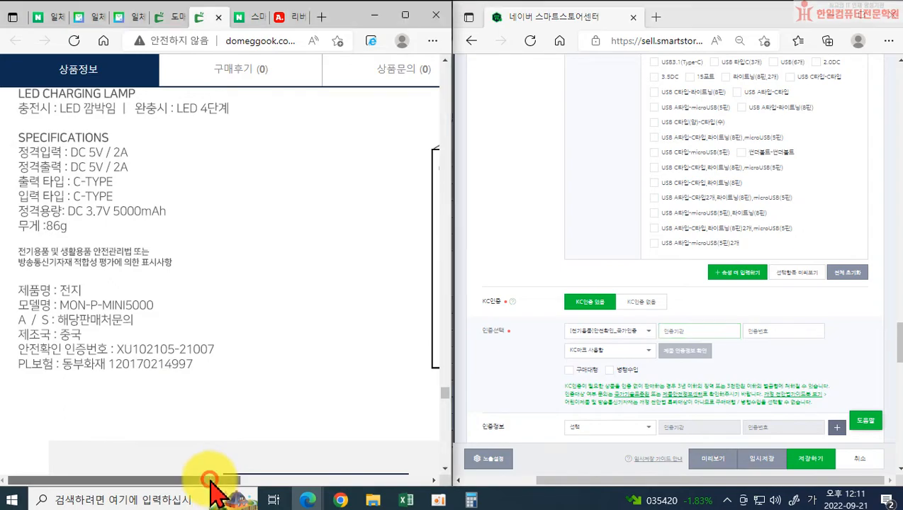
pyautogui.moveTo(216, 489); pyautogui.dragTo(259, 489)
pyautogui.scroll(-10, 198, 347)
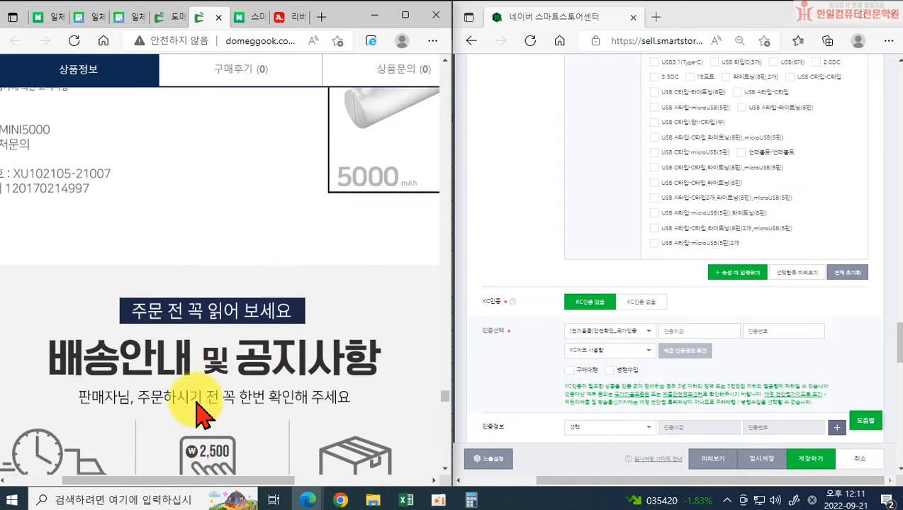
pyautogui.scroll(-10, 199, 418)
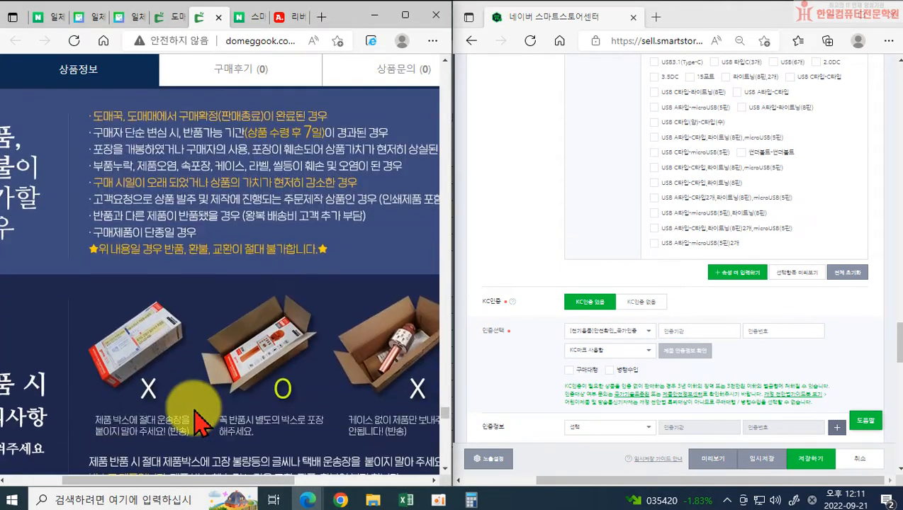
# Step: Maximize the Domeggook window and examine the 상품정보제공고시 table and the 상품정보 table for certification and model details
pyautogui.click(404, 17)
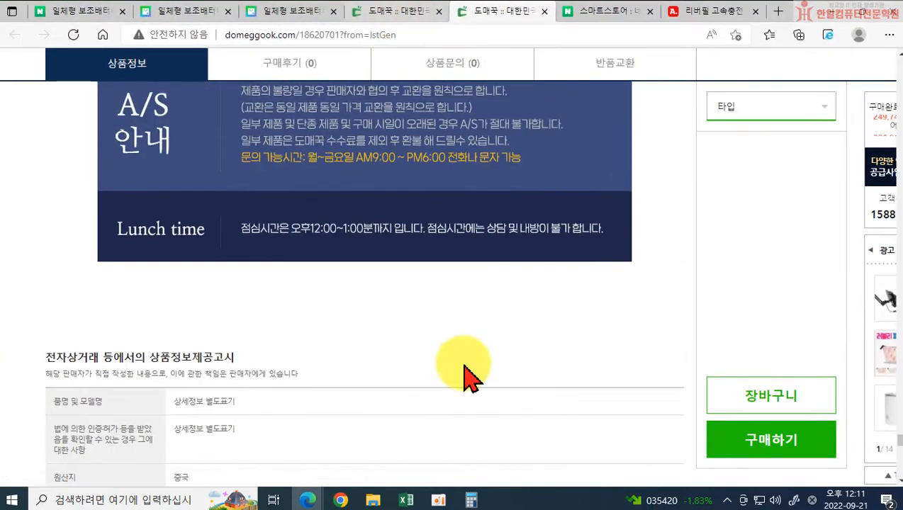
pyautogui.scroll(-6, 306, 395)
pyautogui.scroll(-5, 292, 380)
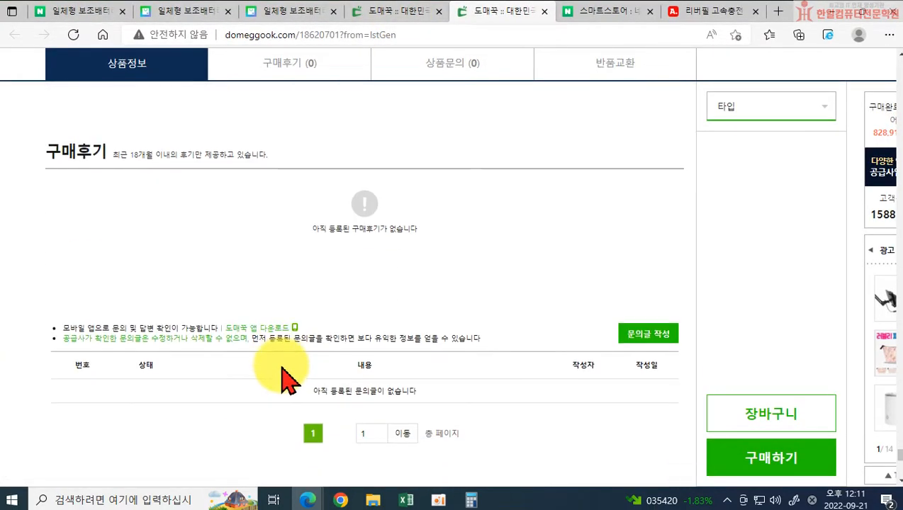
pyautogui.scroll(3, 292, 379)
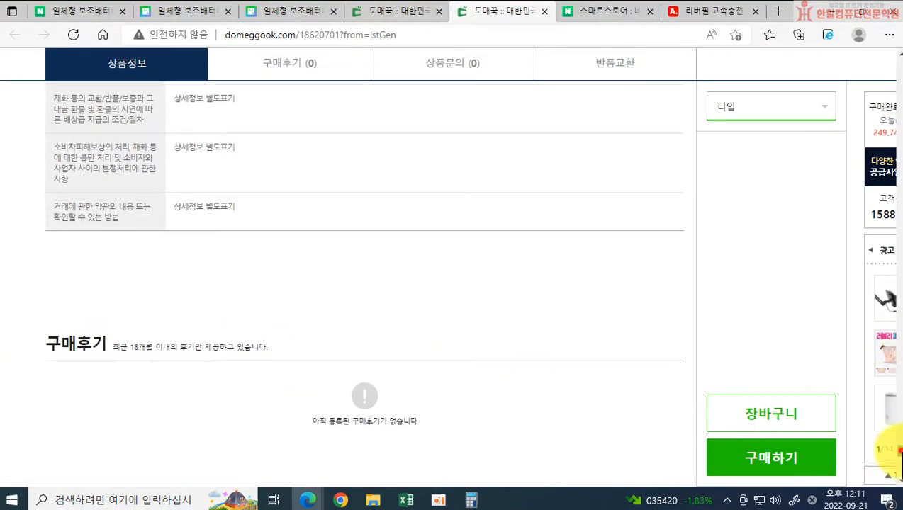
pyautogui.moveTo(897, 454); pyautogui.dragTo(897, 99)
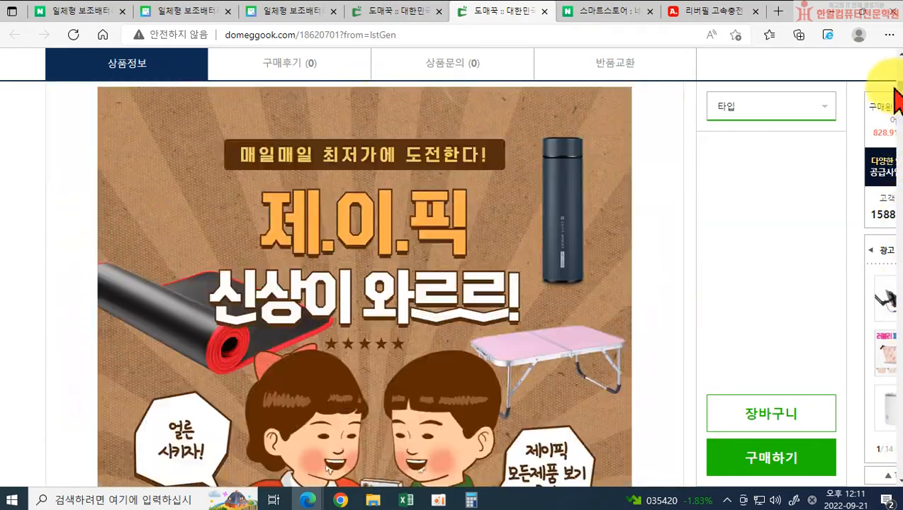
pyautogui.scroll(5, 393, 202)
pyautogui.scroll(1, 288, 369)
pyautogui.scroll(-6, 360, 418)
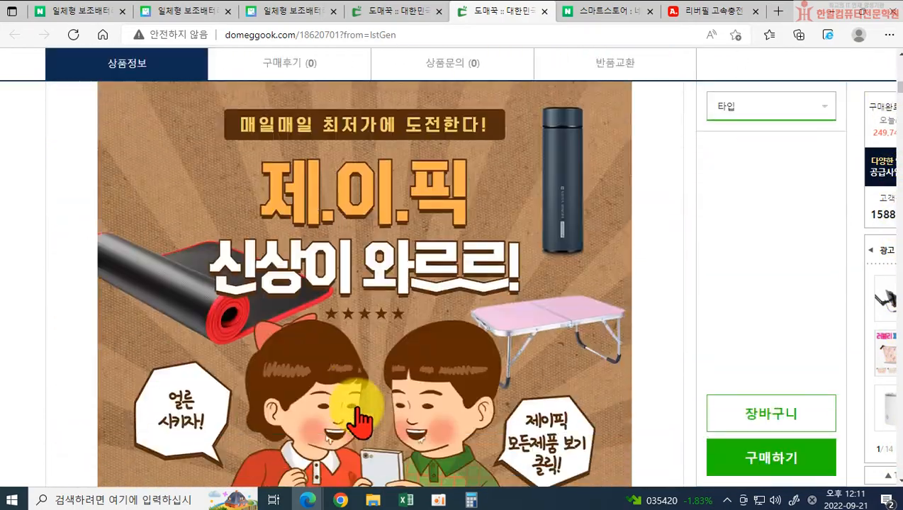
pyautogui.scroll(-15, 360, 418)
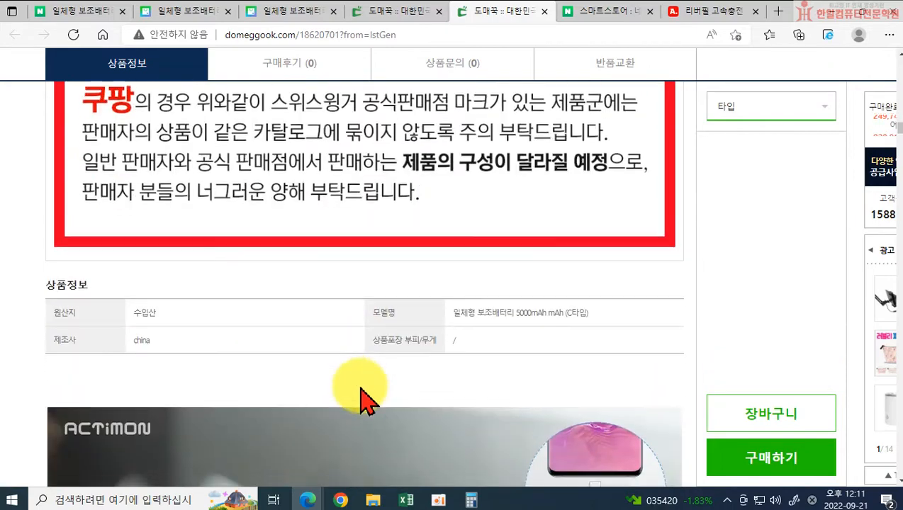
pyautogui.scroll(-2, 467, 330)
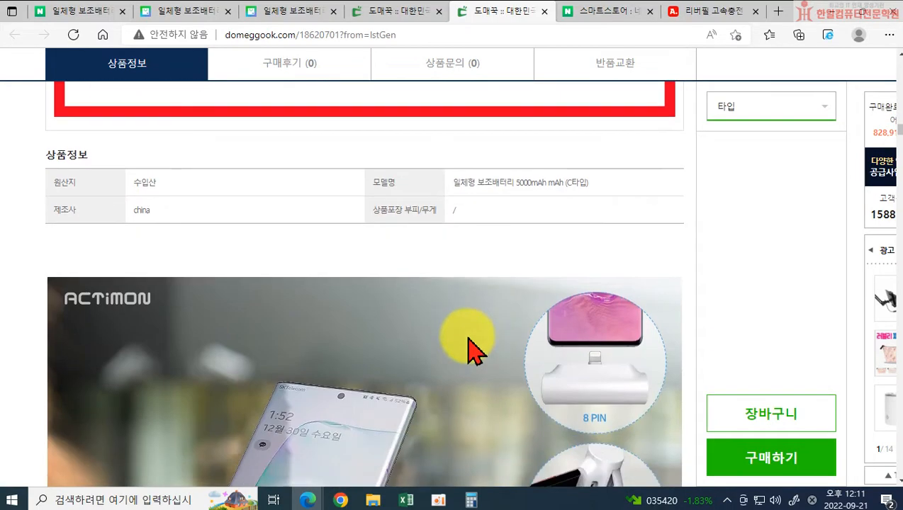
pyautogui.scroll(1, 475, 319)
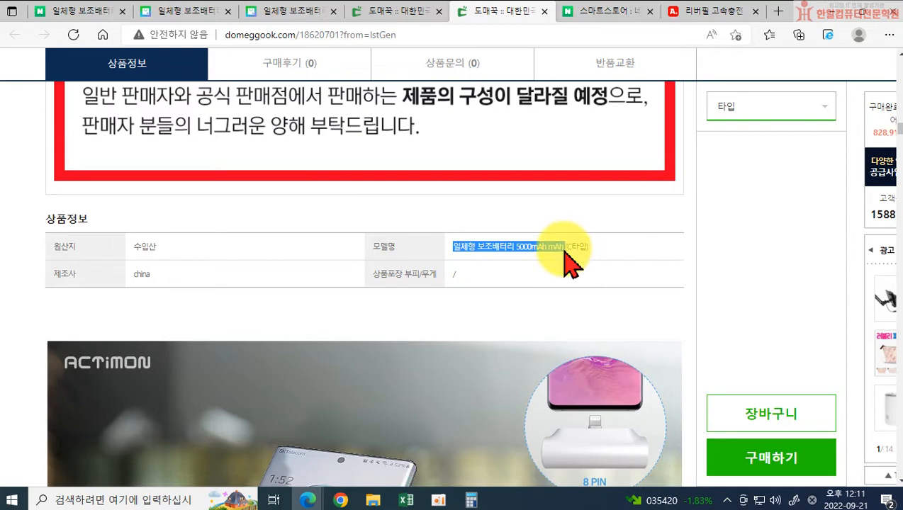
# Step: Examine the KC certification notice, certificate images and specifications in the product description, then return the Domeggook window to the left half beside the form
pyautogui.scroll(-10, 394, 371)
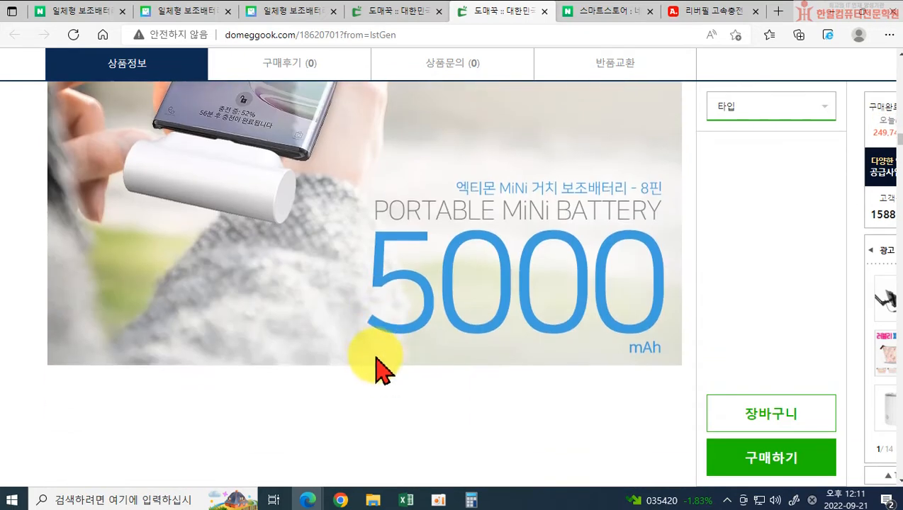
pyautogui.scroll(-5, 390, 363)
pyautogui.scroll(-1, 394, 371)
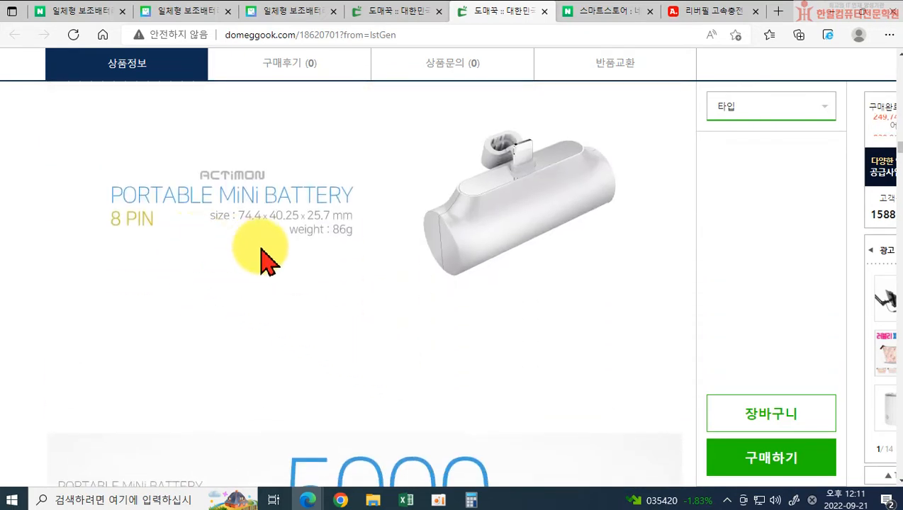
pyautogui.scroll(-4, 280, 311)
pyautogui.scroll(-4, 202, 344)
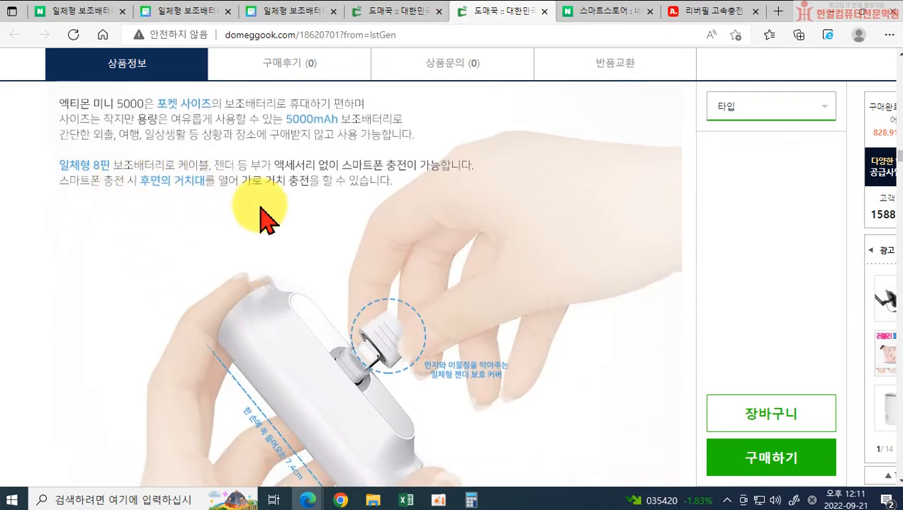
pyautogui.scroll(-10, 256, 212)
pyautogui.scroll(-15, 275, 344)
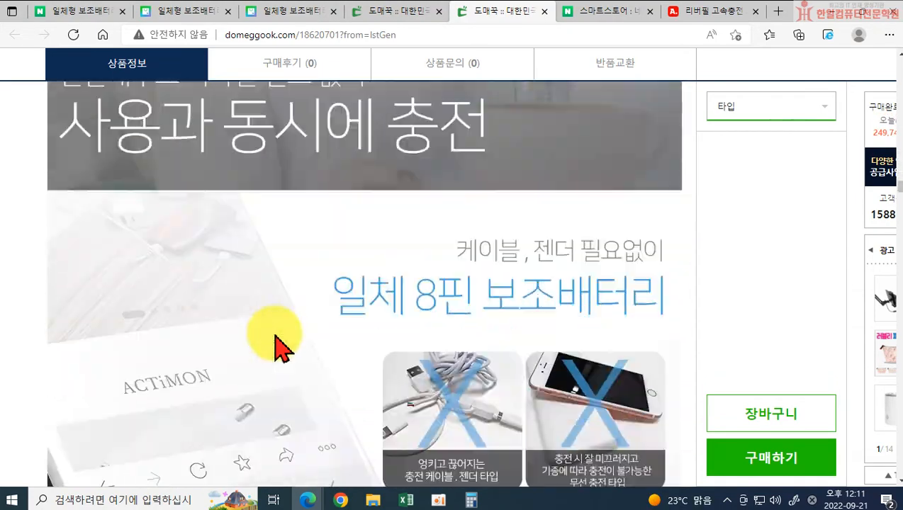
pyautogui.scroll(-20, 276, 346)
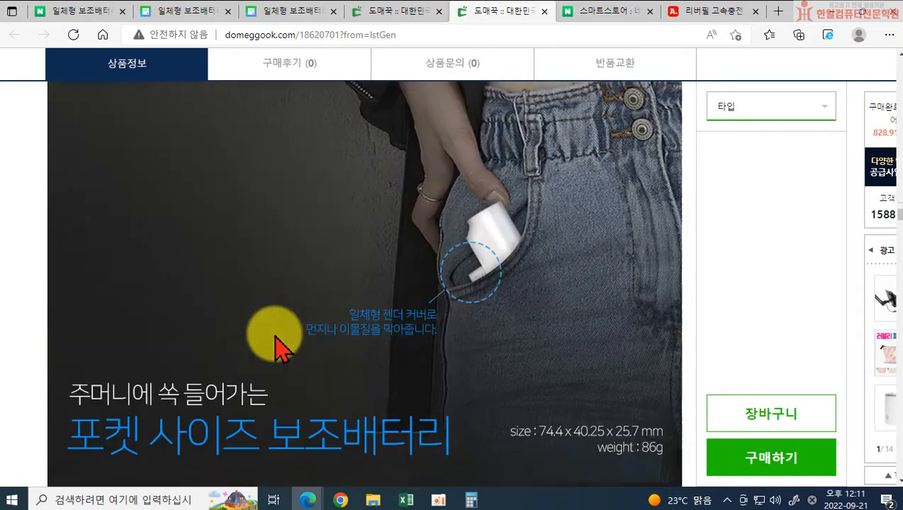
pyautogui.scroll(-8, 280, 355)
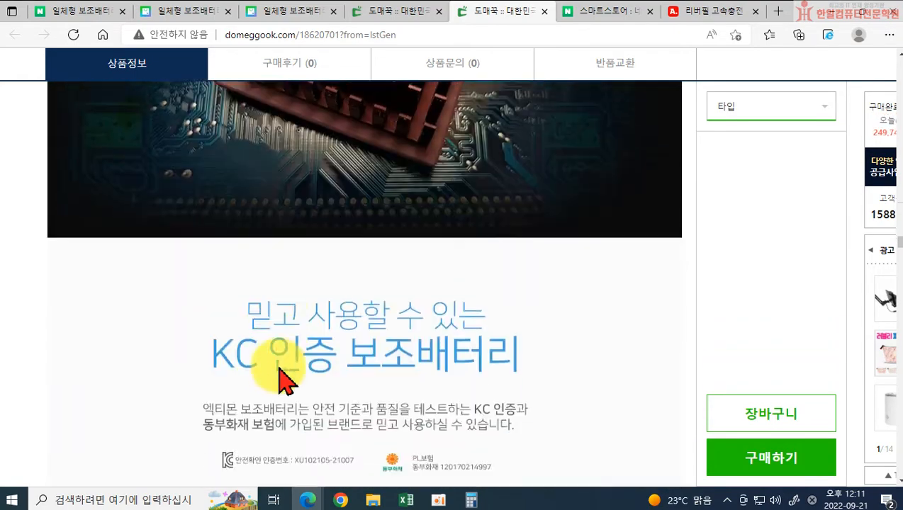
pyautogui.scroll(-3, 270, 344)
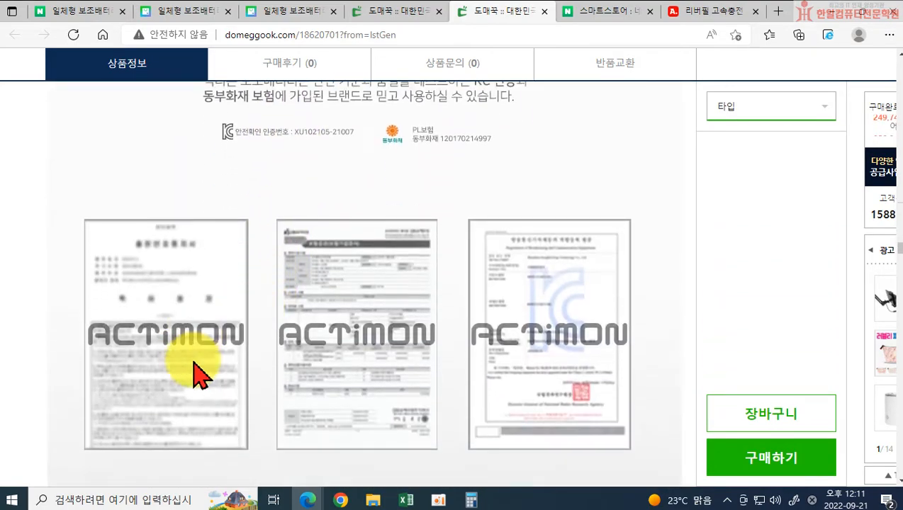
pyautogui.scroll(3, 333, 342)
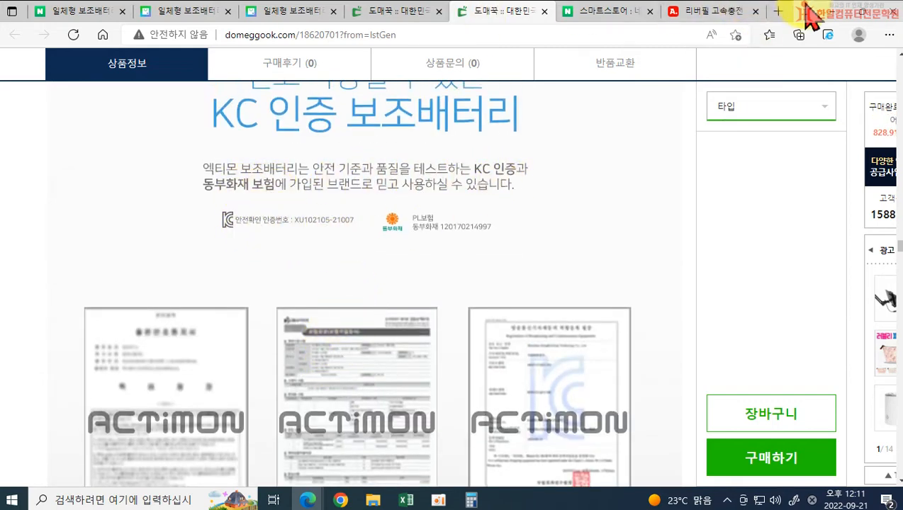
pyautogui.scroll(-8, 387, 359)
pyautogui.scroll(1, 378, 358)
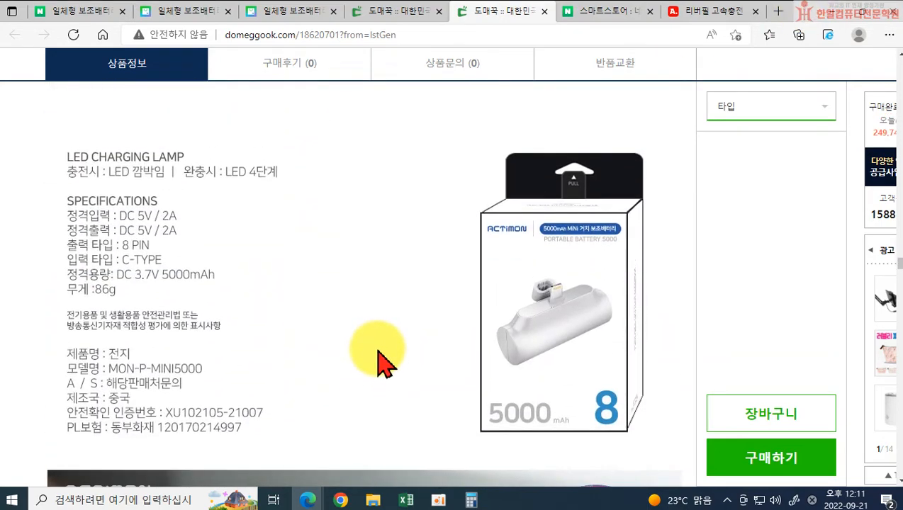
pyautogui.moveTo(797, 21); pyautogui.dragTo(5, 217)
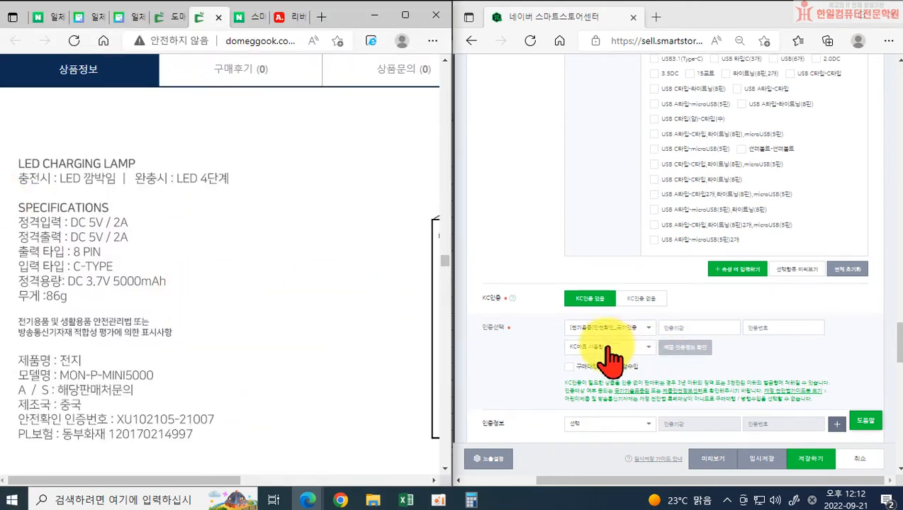
pyautogui.scroll(-1, 615, 347)
pyautogui.click(771, 266)
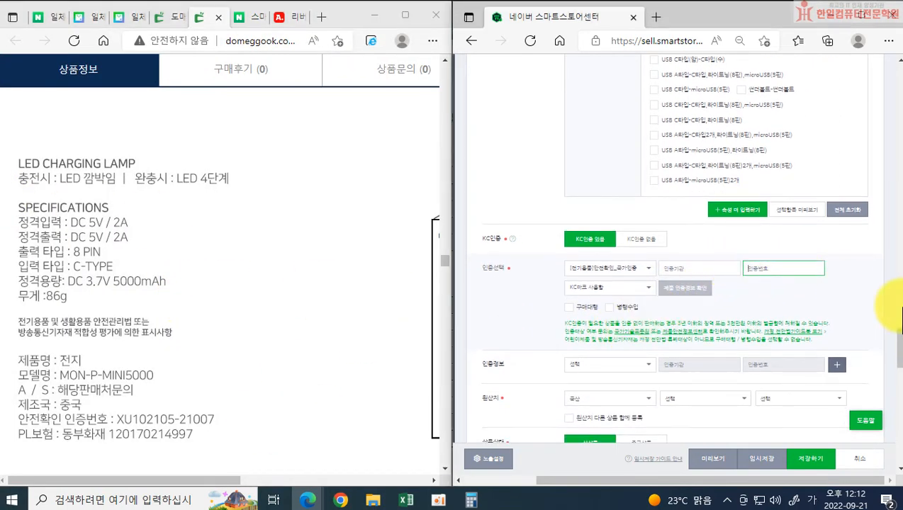
pyautogui.write('ㅋ')
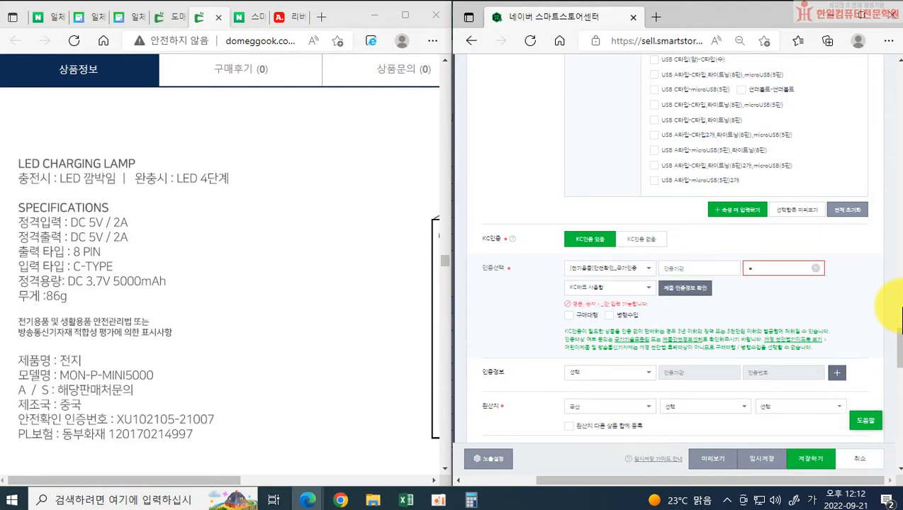
pyautogui.write('X')
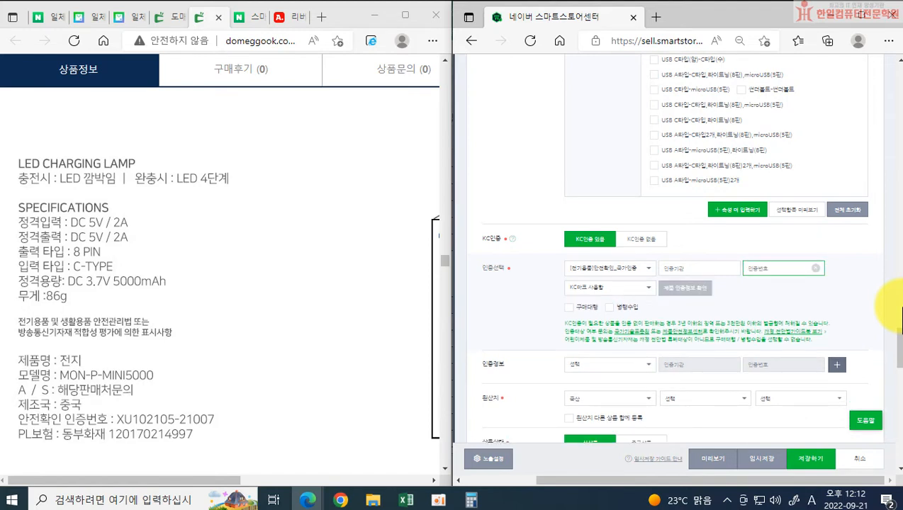
pyautogui.write('XU102105-21007')
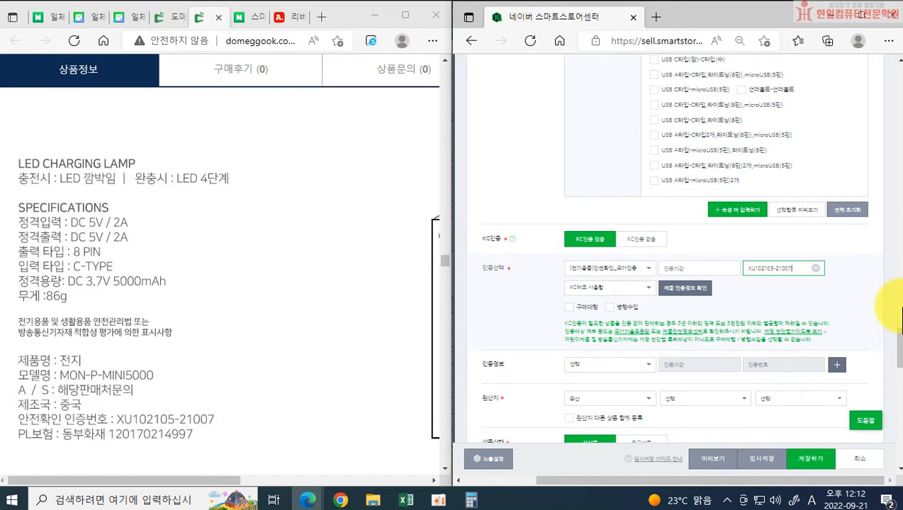
pyautogui.click(681, 288)
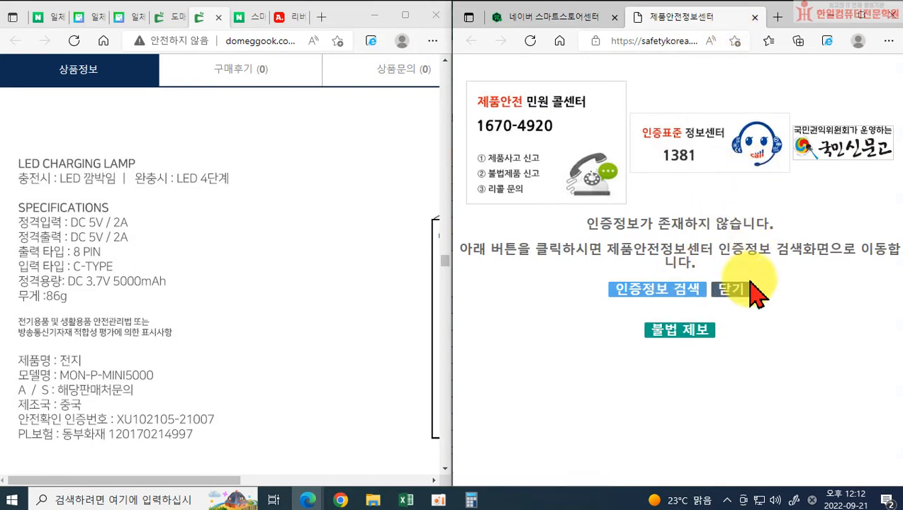
pyautogui.click(734, 287)
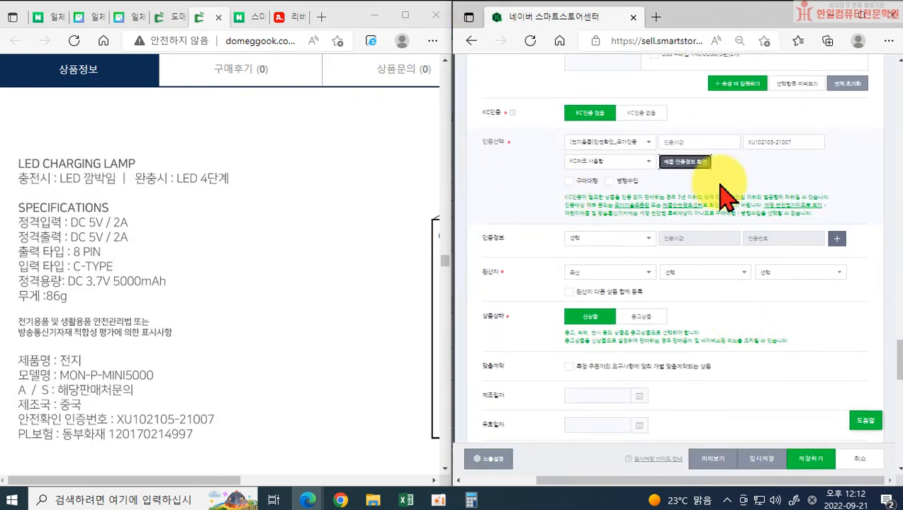
# Step: Try to set the 인증정보 type to [전기용품]안전확인_국가인증
pyautogui.click(625, 238)
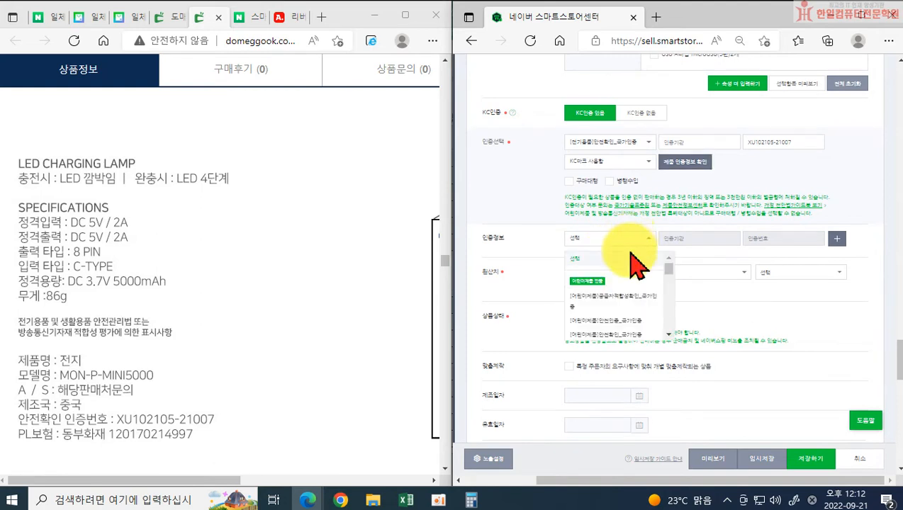
pyautogui.scroll(-5, 634, 302)
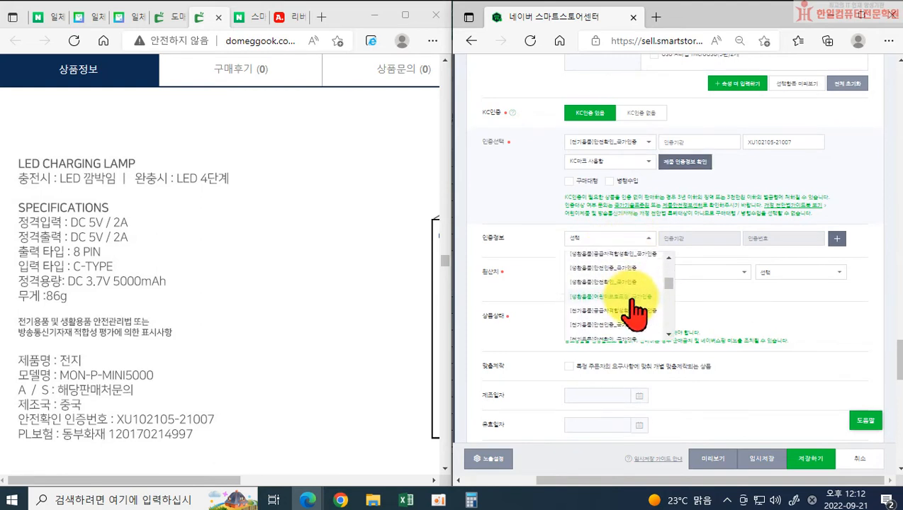
pyautogui.scroll(-8, 636, 312)
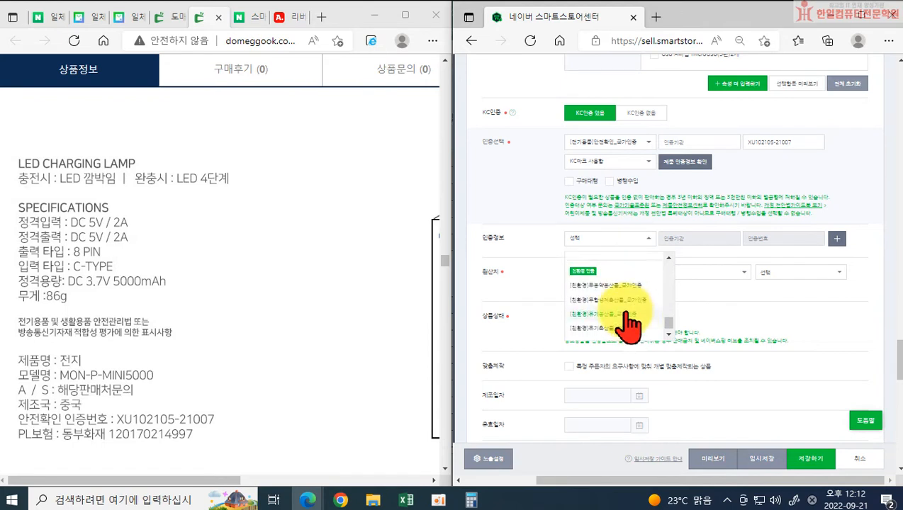
pyautogui.scroll(-1, 628, 322)
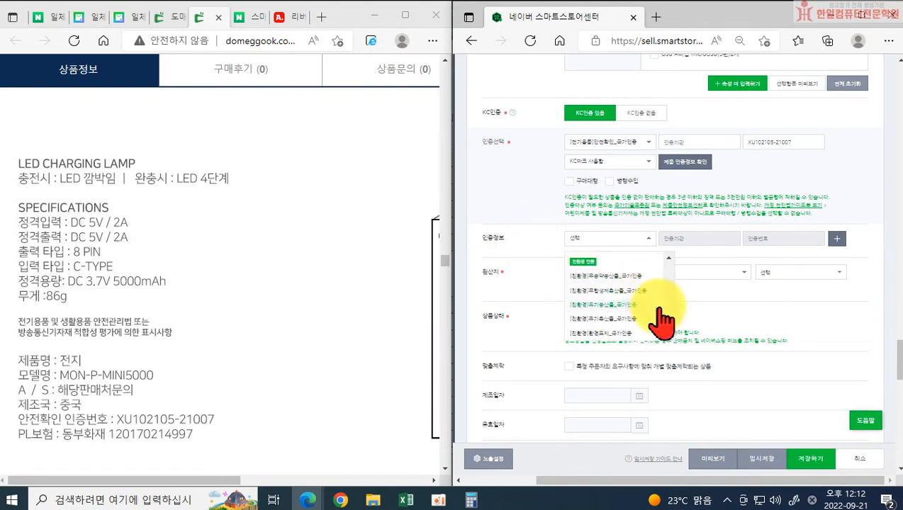
pyautogui.scroll(12, 631, 312)
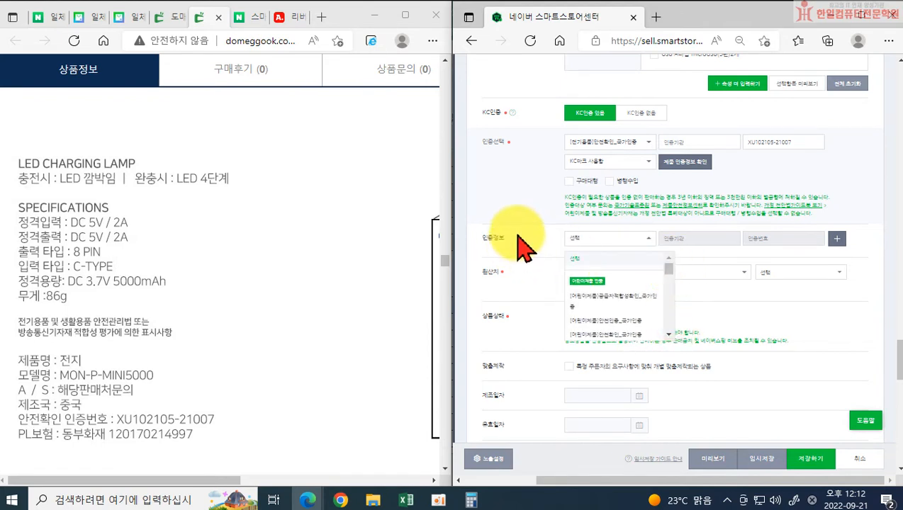
pyautogui.scroll(-2, 638, 297)
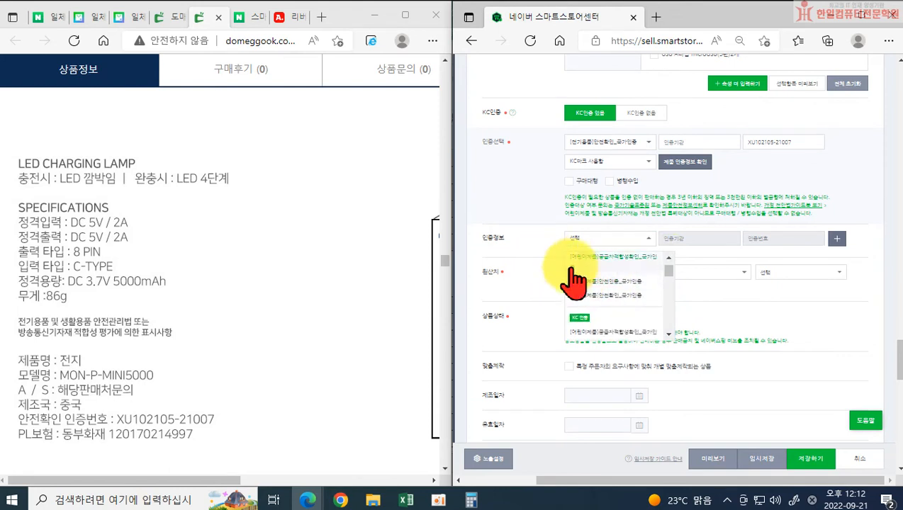
pyautogui.scroll(-3, 642, 341)
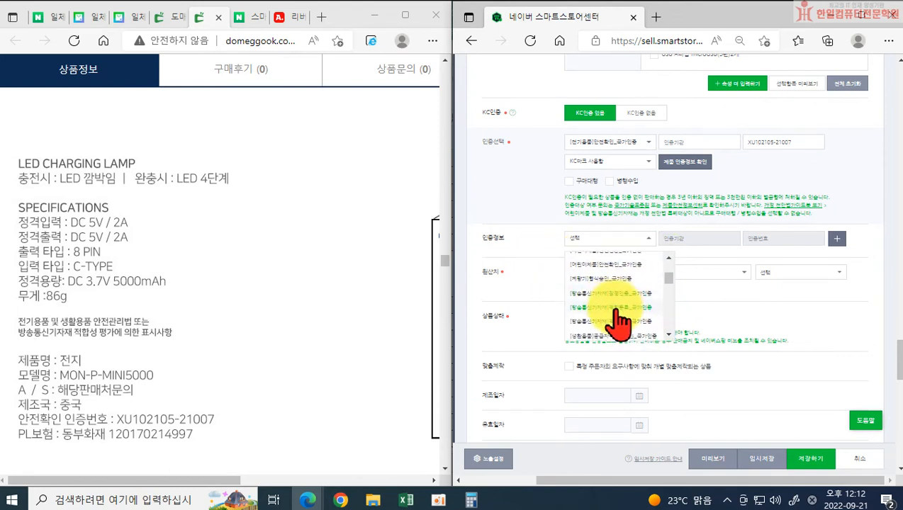
pyautogui.scroll(-4, 620, 323)
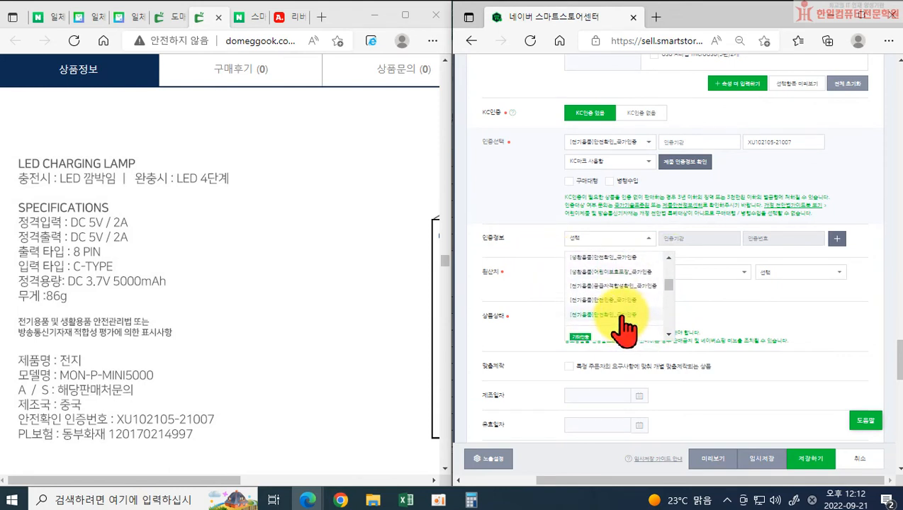
pyautogui.click(627, 316)
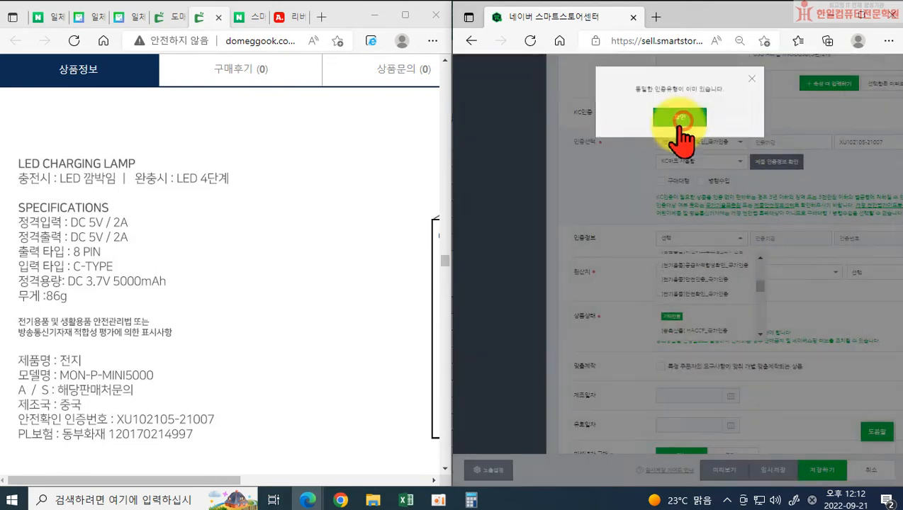
pyautogui.click(680, 122)
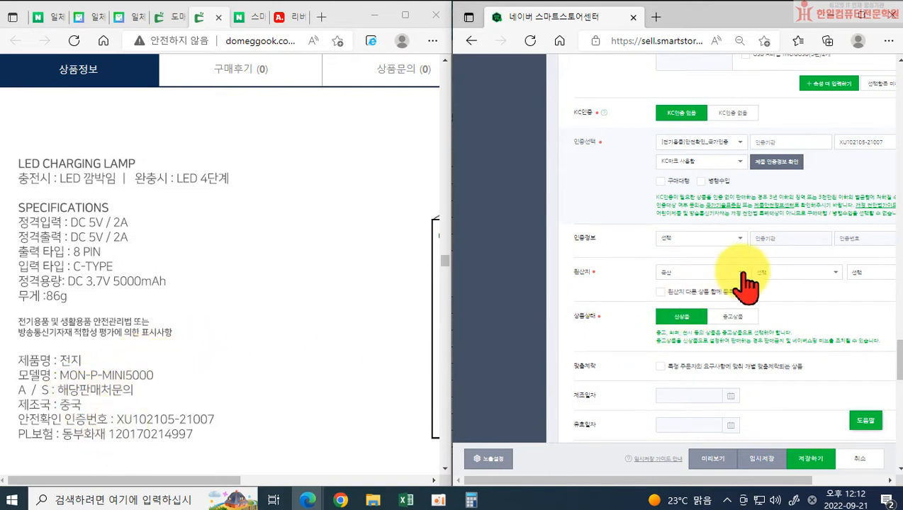
# Step: Set the product's 원산지 to 수입산, 아시아, 중국
pyautogui.scroll(-1, 670, 312)
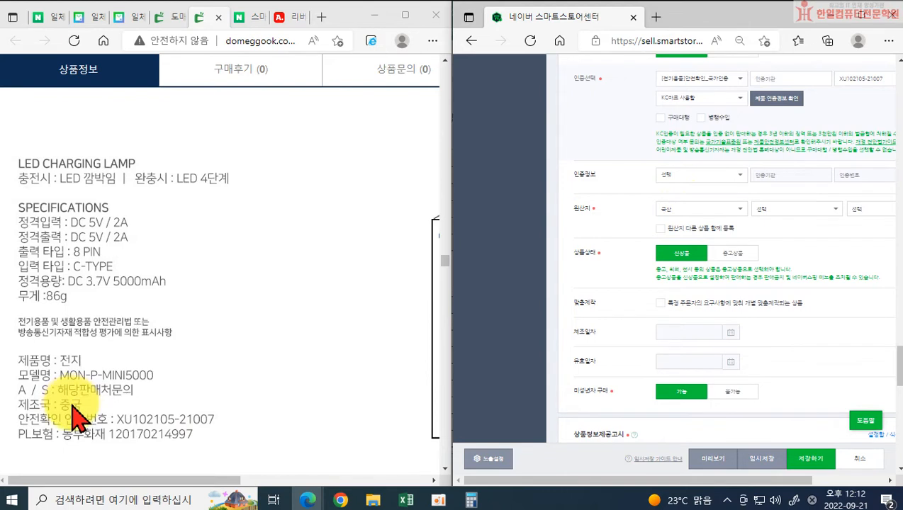
pyautogui.click(724, 208)
pyautogui.click(682, 259)
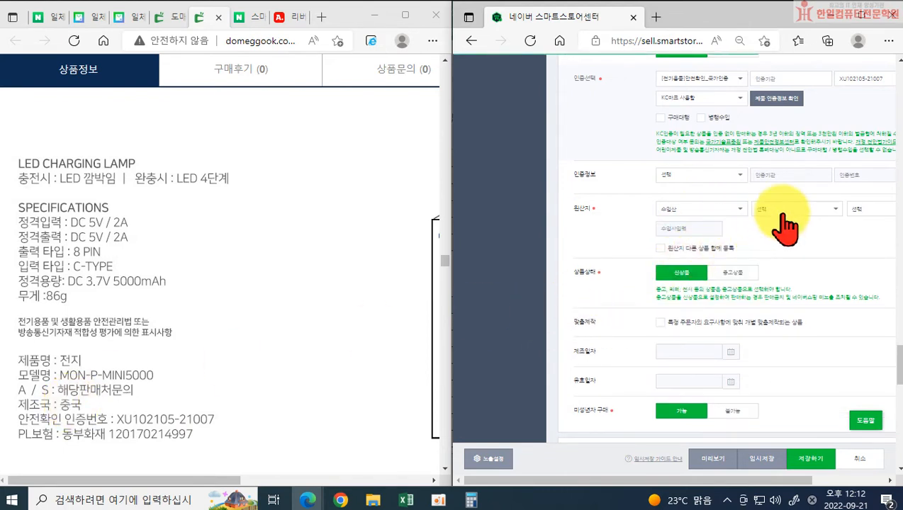
pyautogui.click(787, 211)
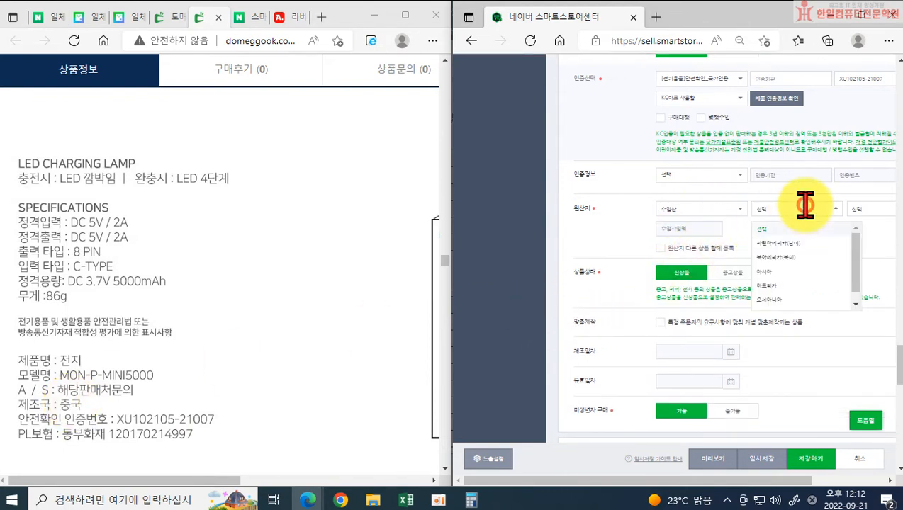
pyautogui.click(776, 261)
pyautogui.click(869, 210)
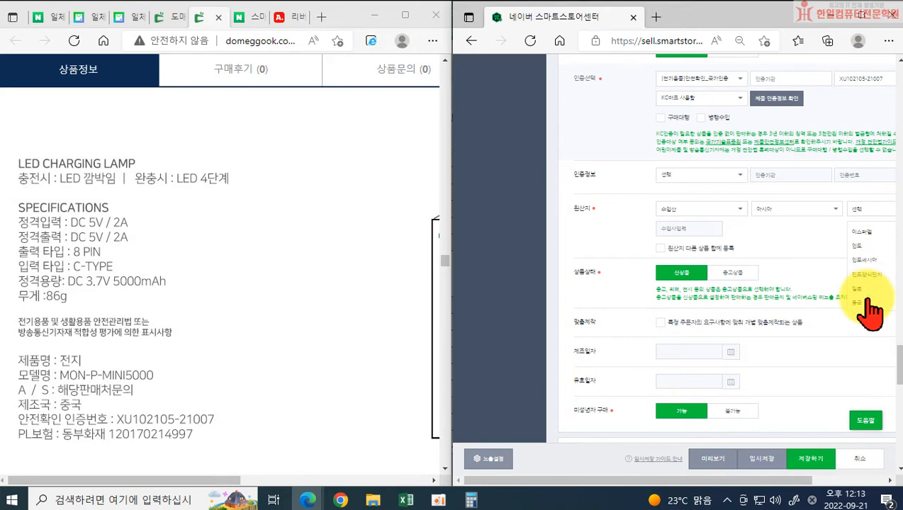
pyautogui.scroll(-1, 864, 283)
pyautogui.click(859, 276)
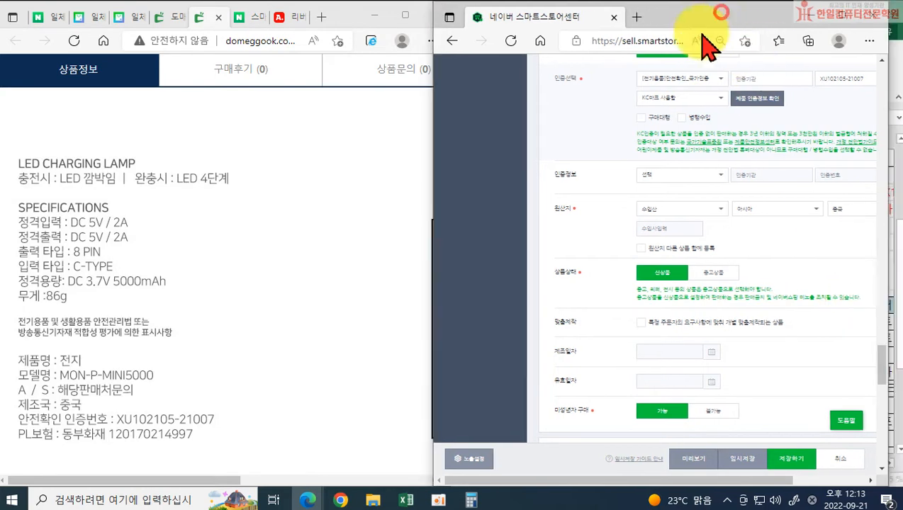
# Step: Maximize the product registration window and expand the 상품정보제공고시 section
pyautogui.moveTo(716, 14); pyautogui.dragTo(425, 2)
pyautogui.keyDown('ctrl'); pyautogui.scroll(2, 475, 359); pyautogui.keyUp('ctrl')
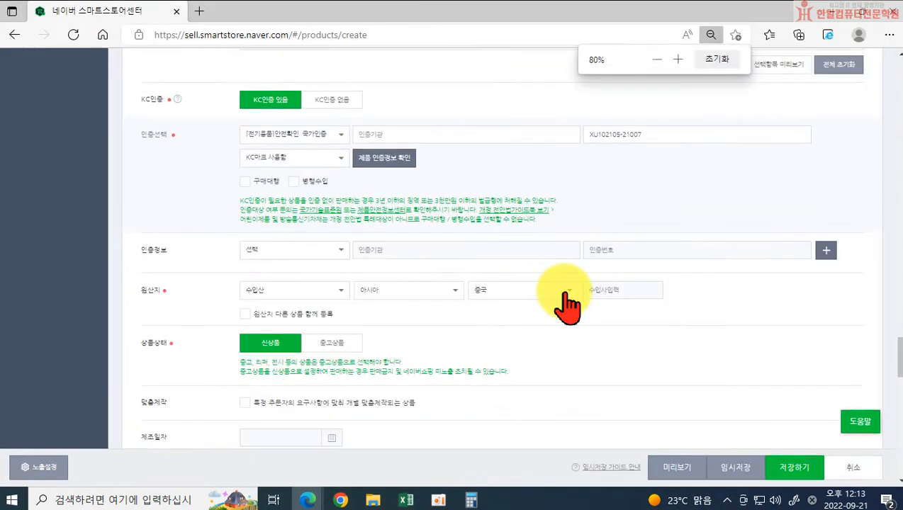
pyautogui.scroll(-2, 258, 376)
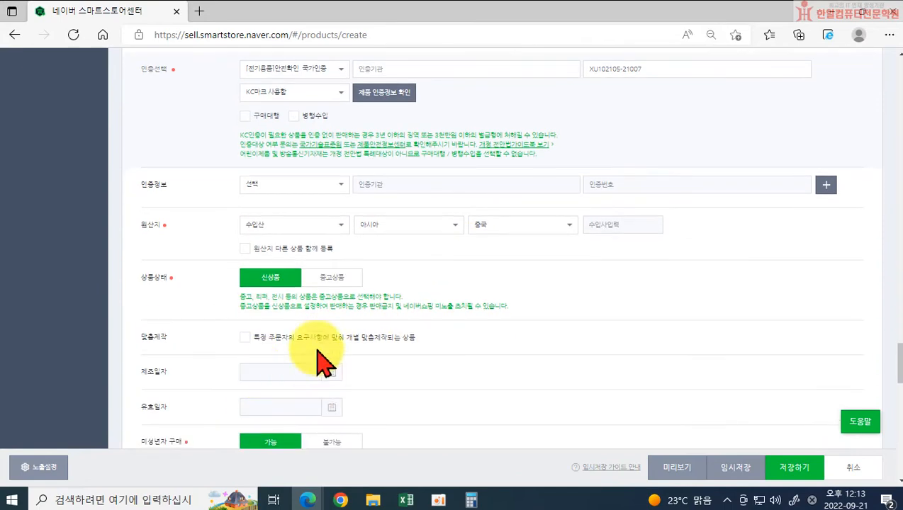
pyautogui.scroll(-4, 439, 355)
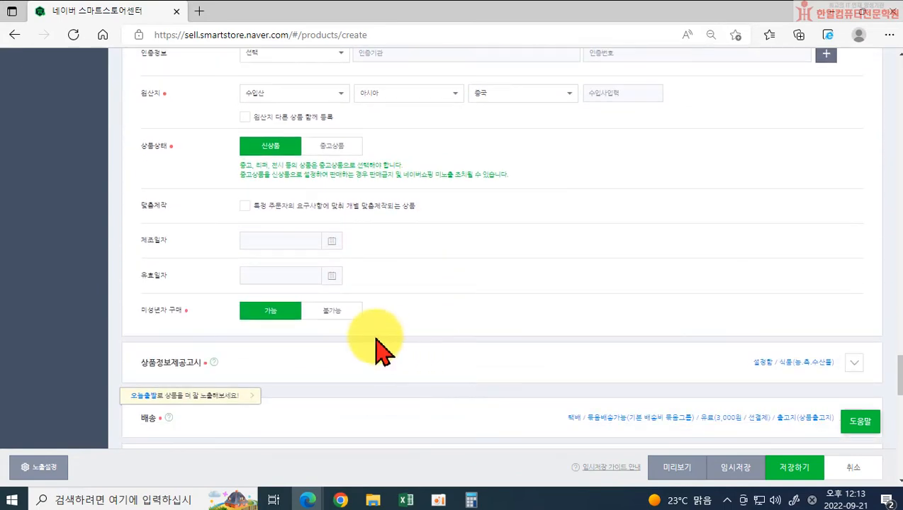
pyautogui.scroll(-2, 337, 320)
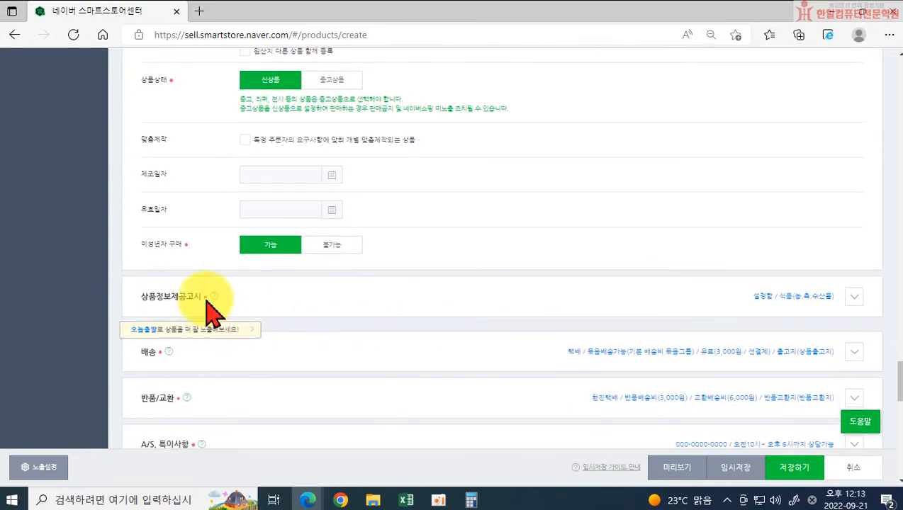
pyautogui.click(856, 300)
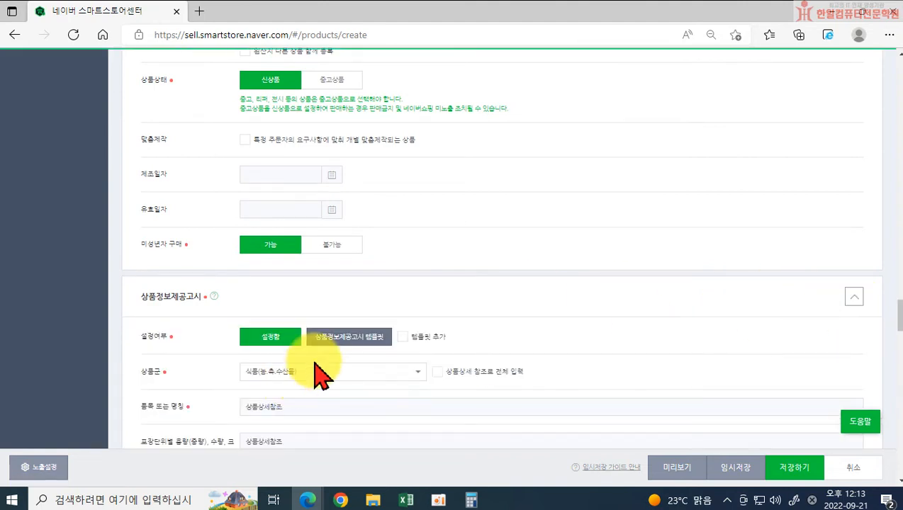
# Step: Set 상품군 to 기타 재화 and enable 상품상세 참조로 전체 입력 for the product information notice
pyautogui.scroll(-2, 319, 354)
pyautogui.click(320, 308)
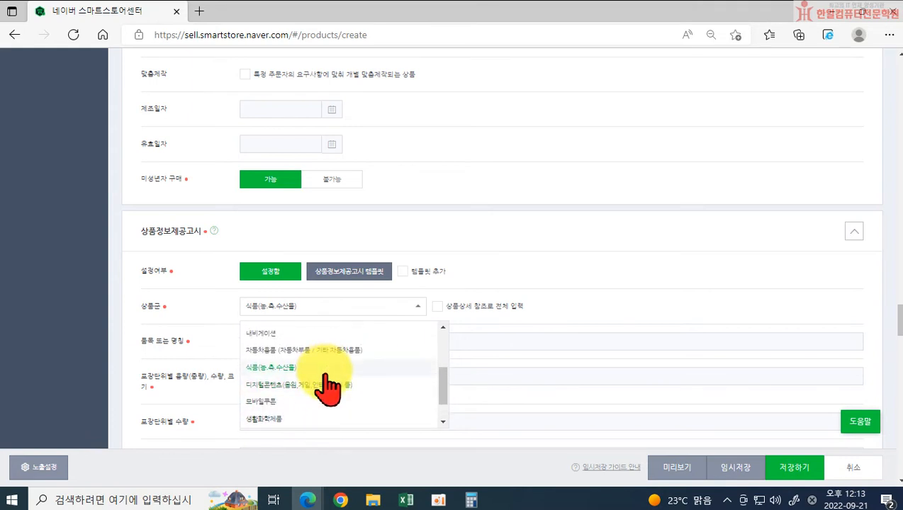
pyautogui.scroll(1, 328, 388)
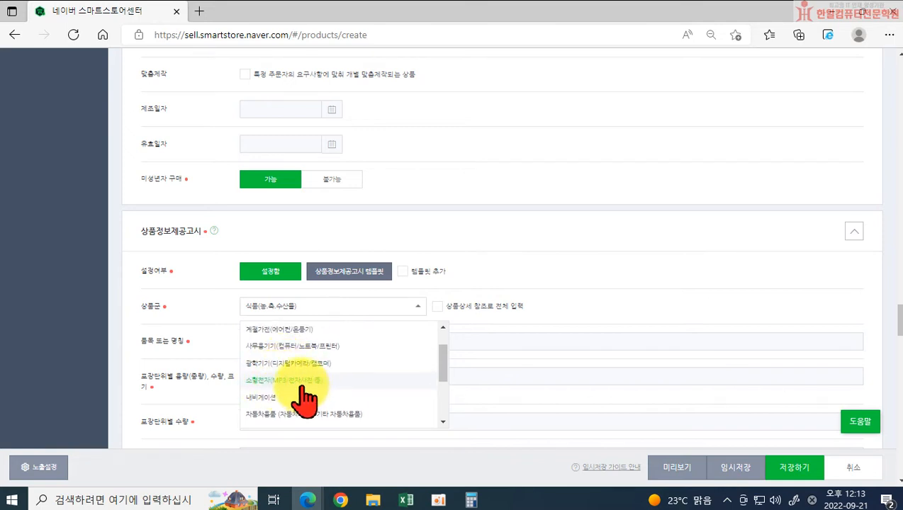
pyautogui.scroll(-3, 328, 389)
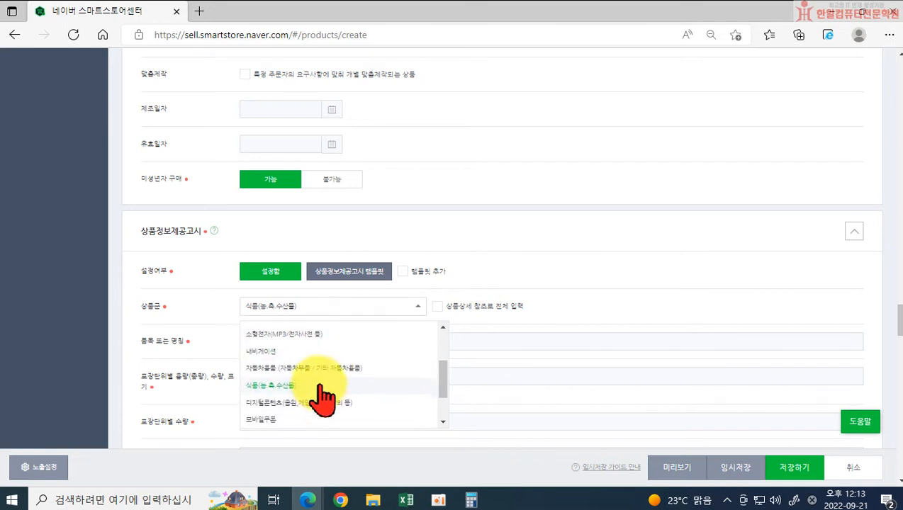
pyautogui.click(299, 418)
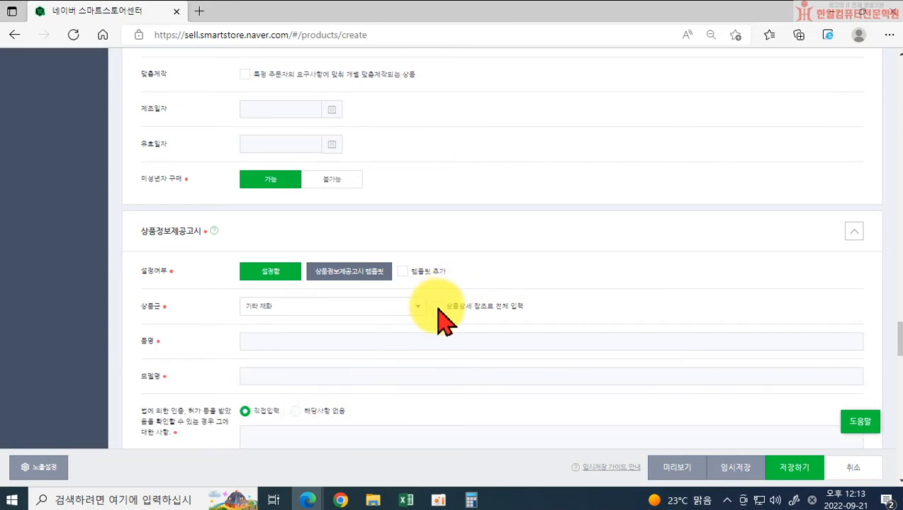
pyautogui.scroll(-6, 434, 339)
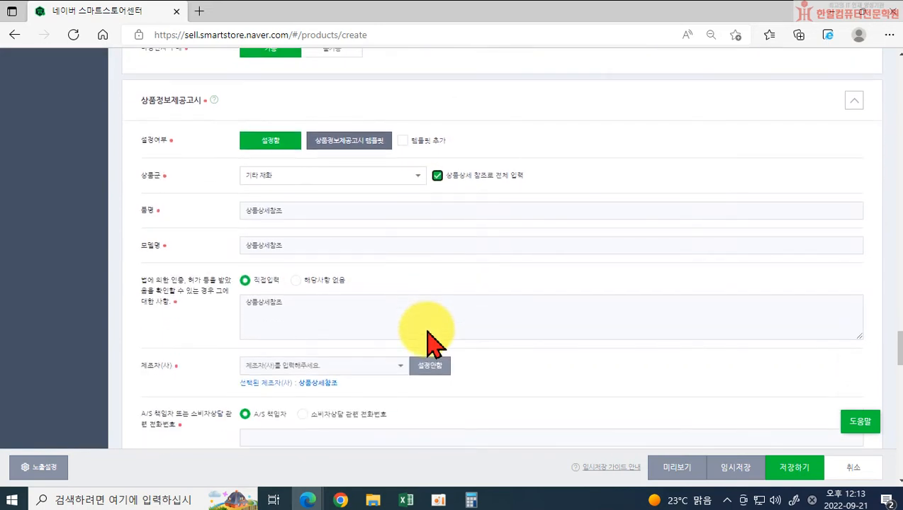
# Step: Enter 해당판매처 문의 as the A/S 책임자 in the product information notice, following the A/S line in the Domeggook specifications
pyautogui.scroll(-1, 434, 344)
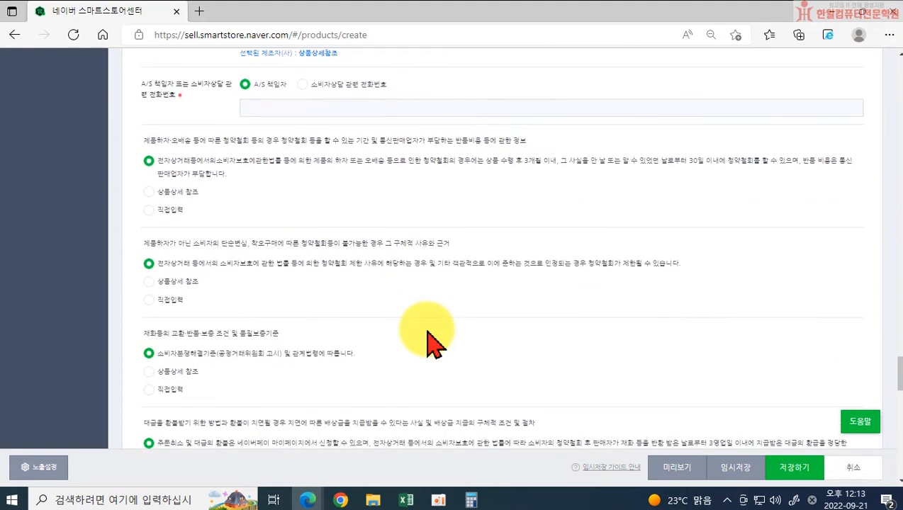
pyautogui.scroll(2, 428, 342)
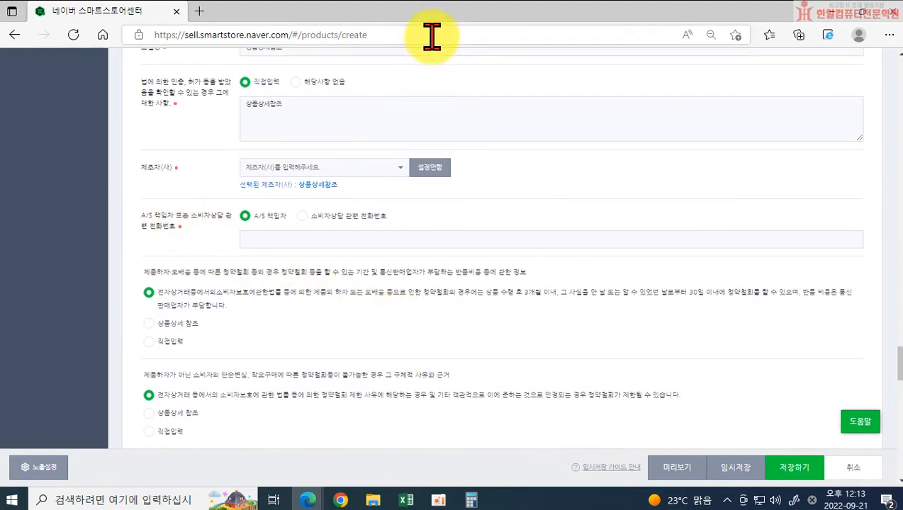
pyautogui.moveTo(347, 20); pyautogui.dragTo(631, 61)
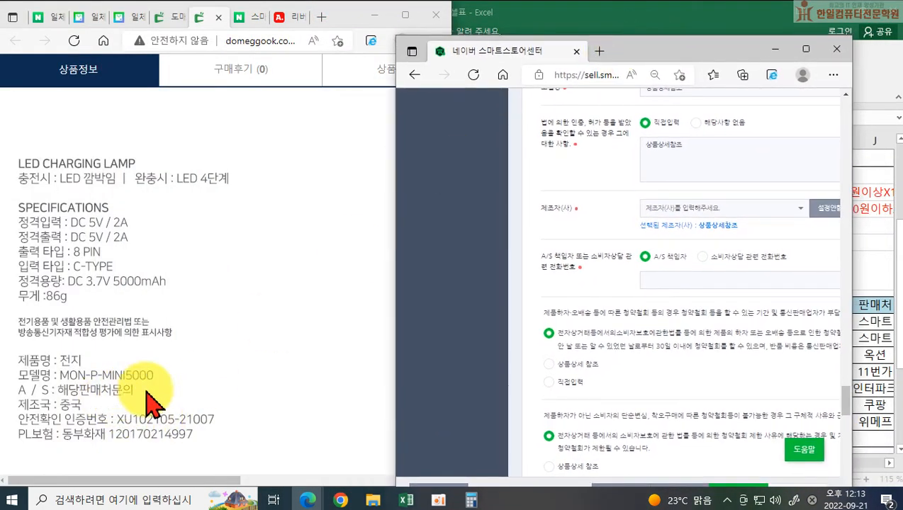
pyautogui.click(659, 279)
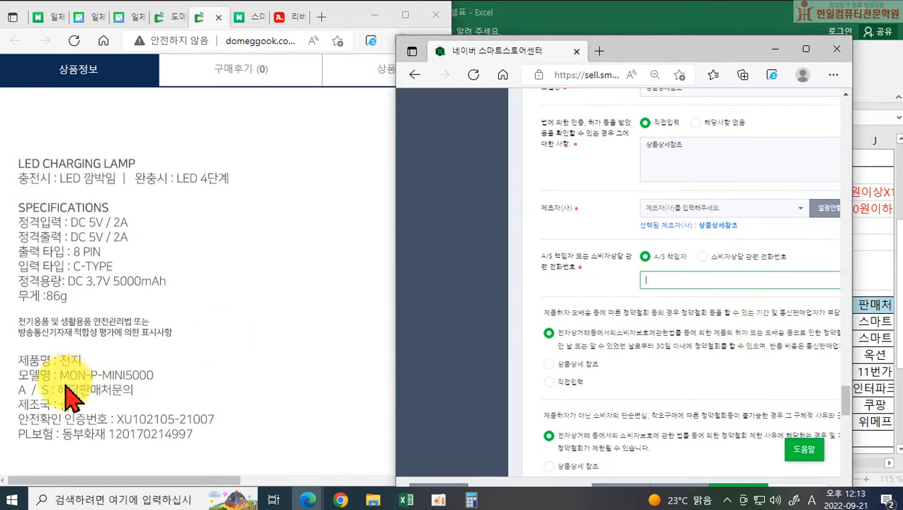
pyautogui.scroll(-2, 111, 387)
pyautogui.scroll(3, 213, 418)
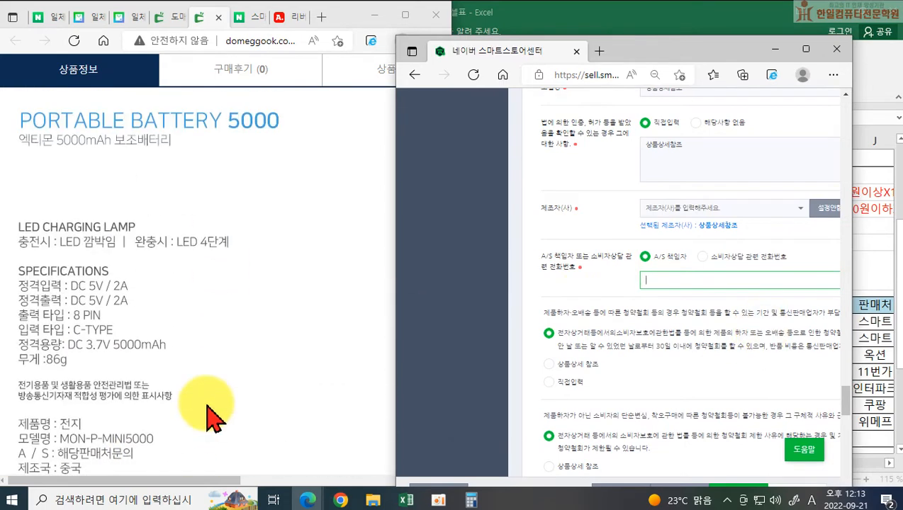
pyautogui.write('GO')
pyautogui.press('BackSpace')
pyautogui.press('BackSpace')
pyautogui.press('Hangul')
pyautogui.write('핻')
# Step: Maximize the registration window and review the completed 상품정보제공고시 entries through to the sections that follow
pyautogui.scroll(-8, 642, 341)
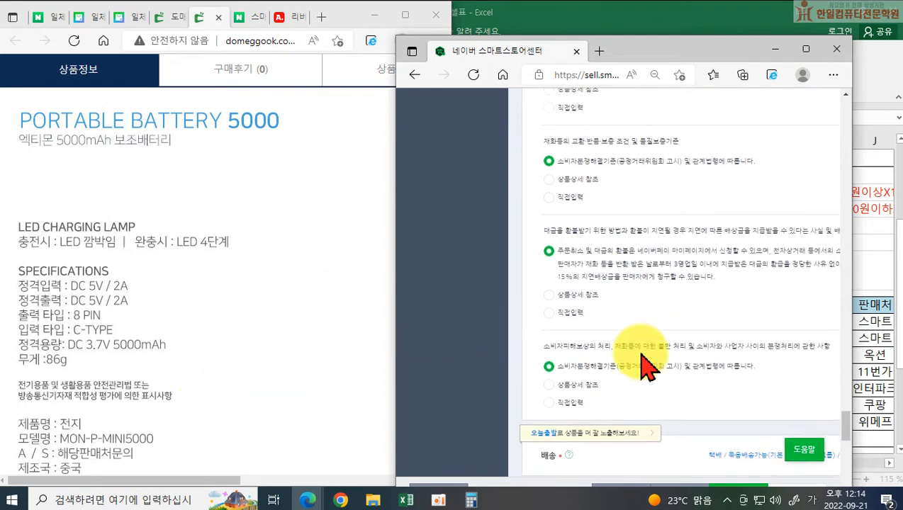
pyautogui.click(805, 49)
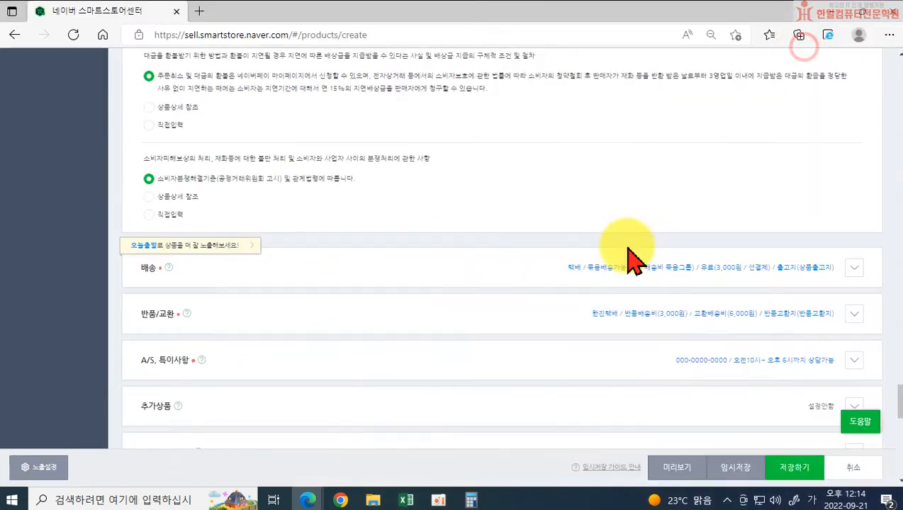
pyautogui.scroll(8, 870, 278)
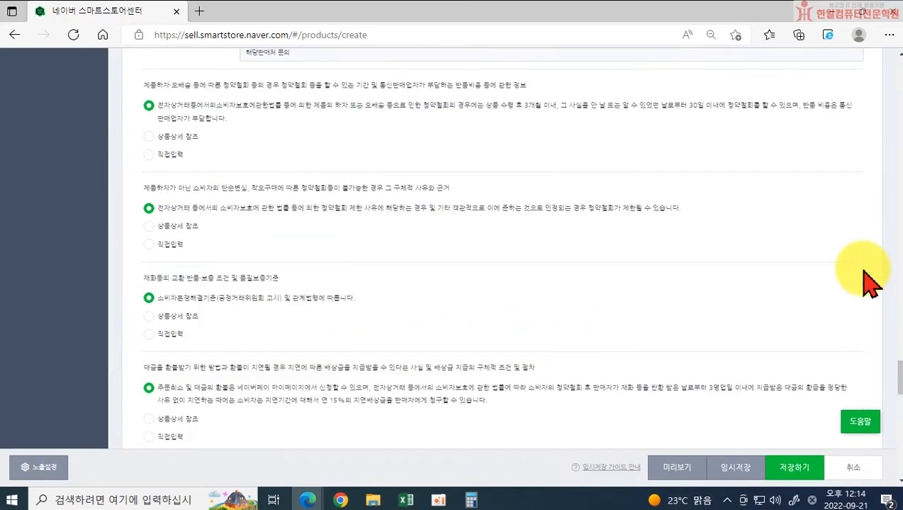
pyautogui.scroll(5, 496, 220)
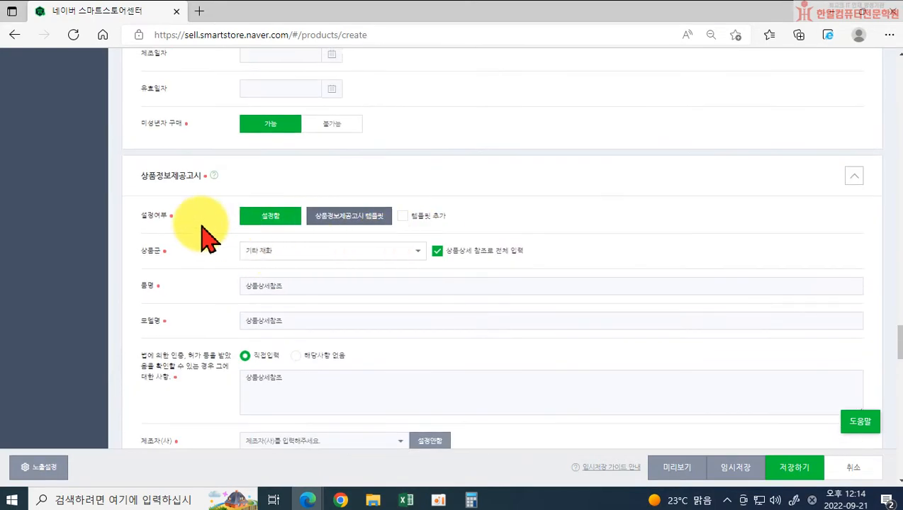
pyautogui.scroll(4, 395, 230)
pyautogui.scroll(-8, 404, 252)
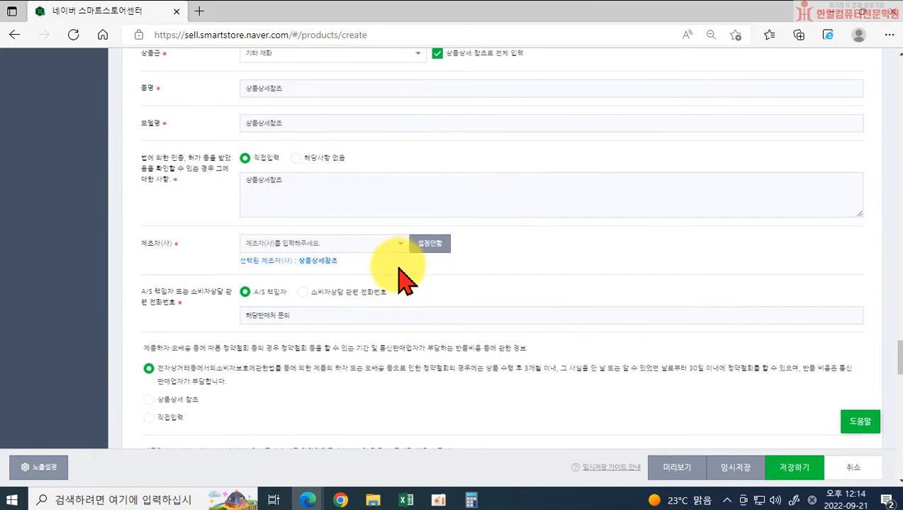
pyautogui.scroll(-8, 400, 273)
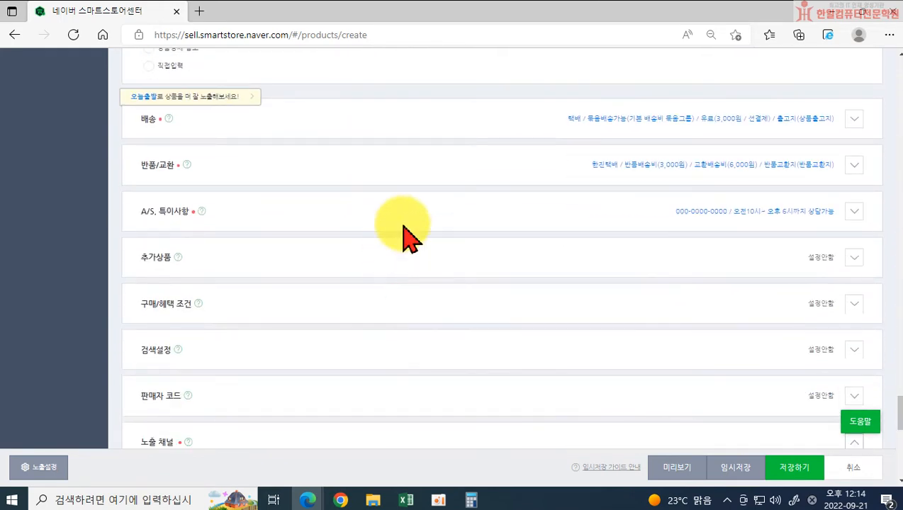
# Step: Expand the 반품/교환 section and check the return courier, return and exchange shipping fees, and return address
pyautogui.click(856, 166)
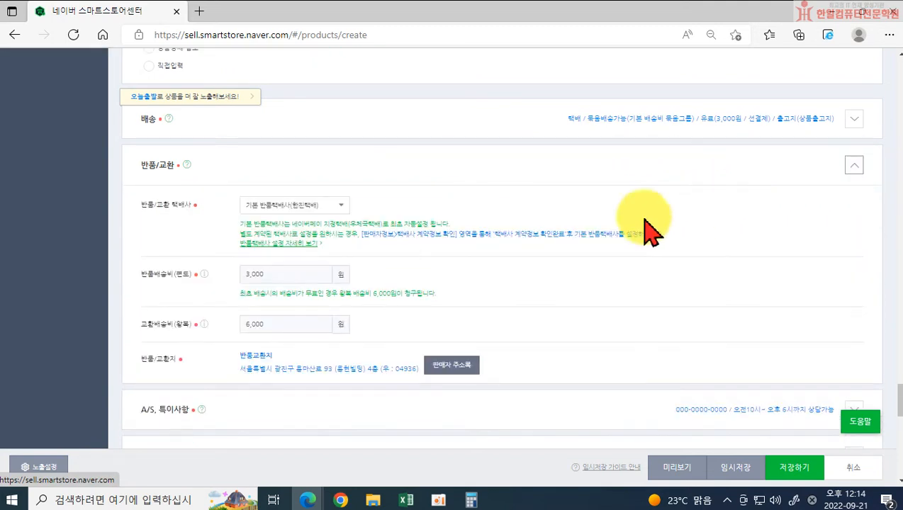
pyautogui.scroll(-2, 588, 262)
pyautogui.scroll(1, 354, 280)
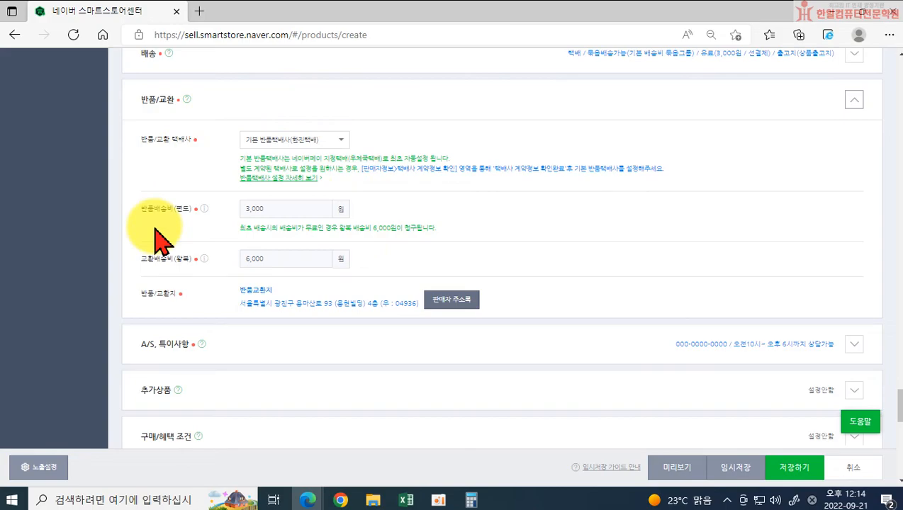
# Step: Open the 상세설명 in SmartEditor ONE, review the content down to the specifications at the end, and register it
pyautogui.scroll(15, 460, 272)
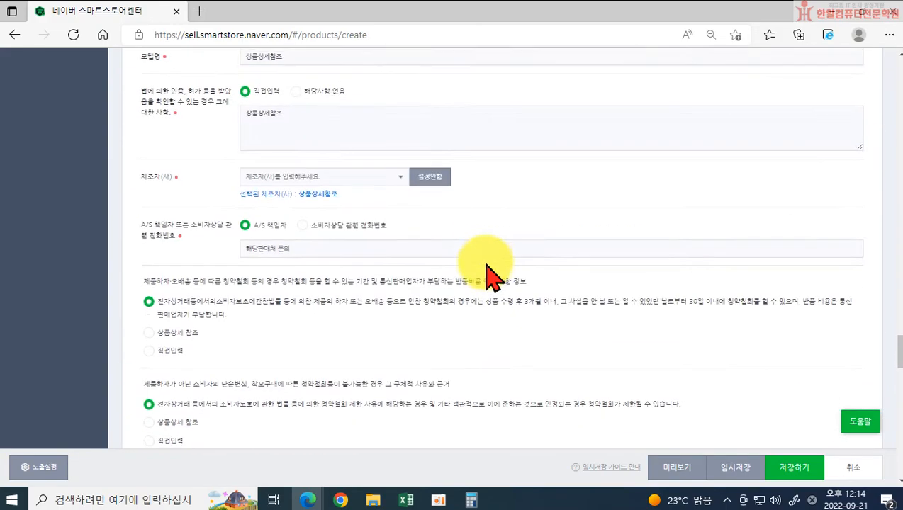
pyautogui.scroll(20, 494, 278)
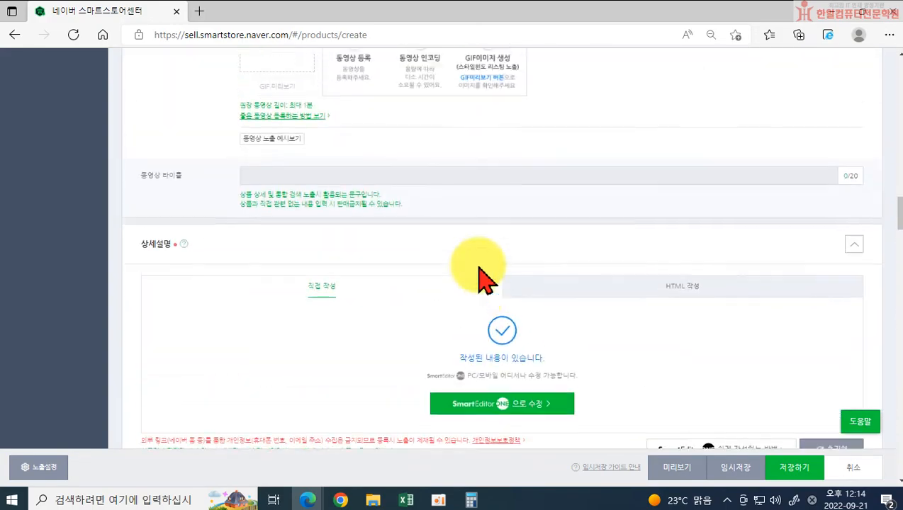
pyautogui.scroll(-5, 478, 270)
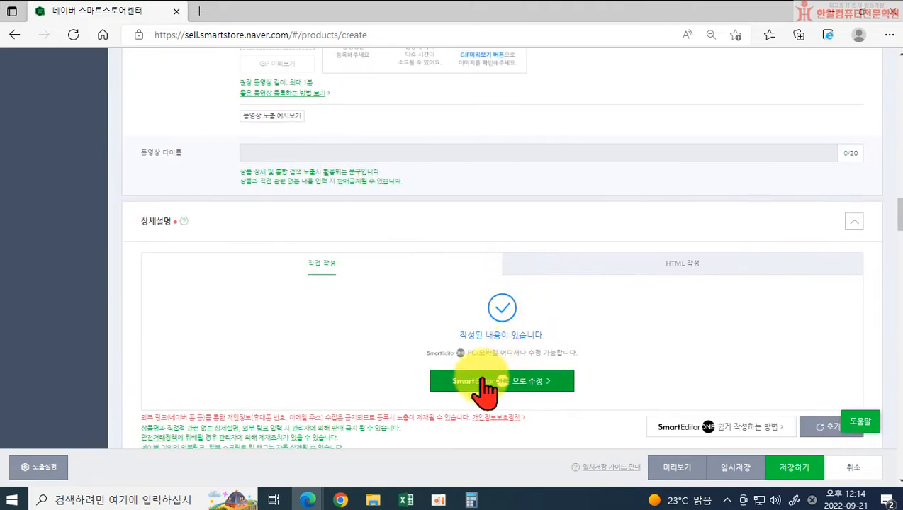
pyautogui.click(485, 388)
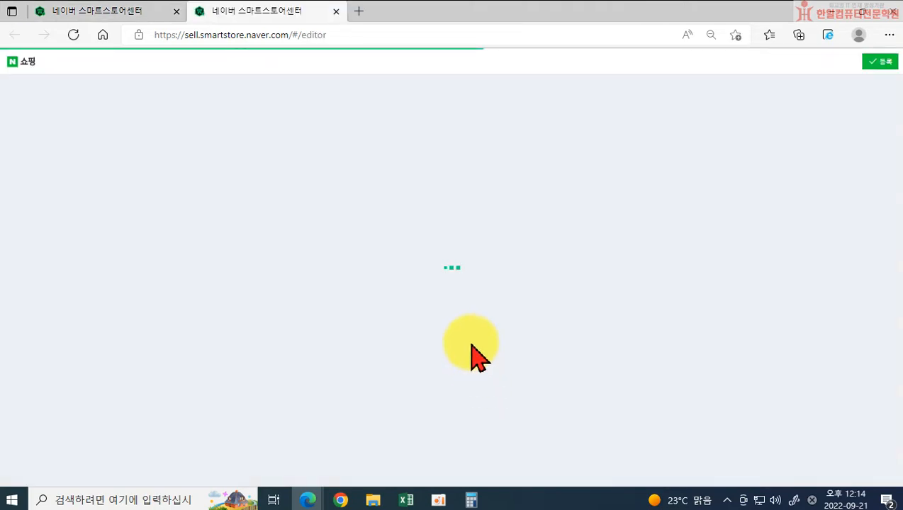
pyautogui.scroll(-15, 506, 289)
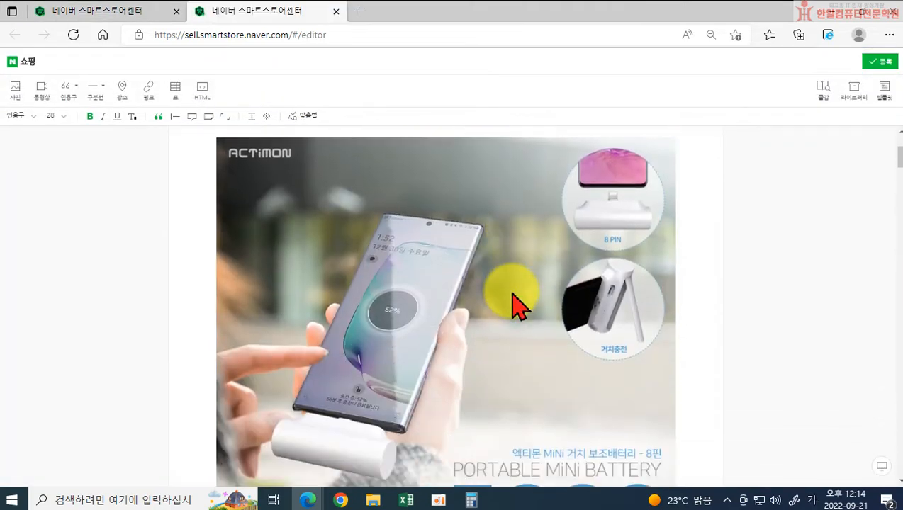
pyautogui.scroll(-15, 550, 314)
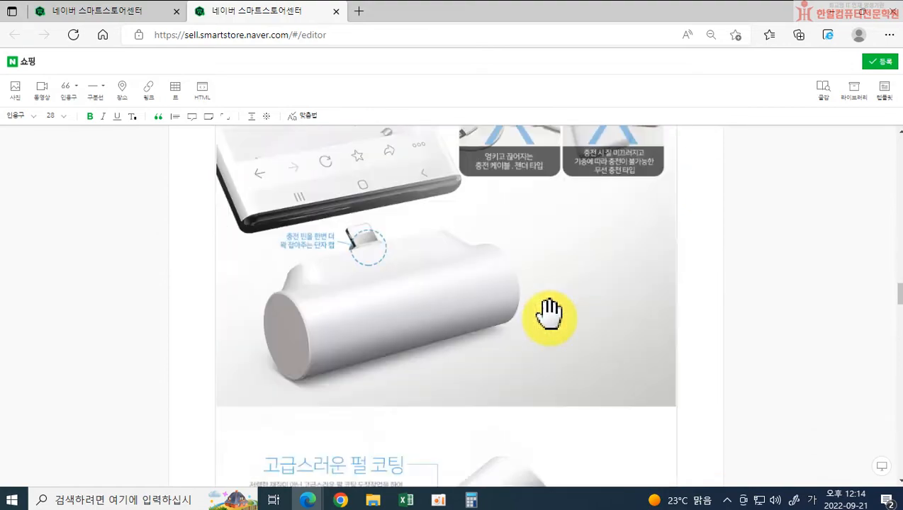
pyautogui.scroll(-15, 548, 330)
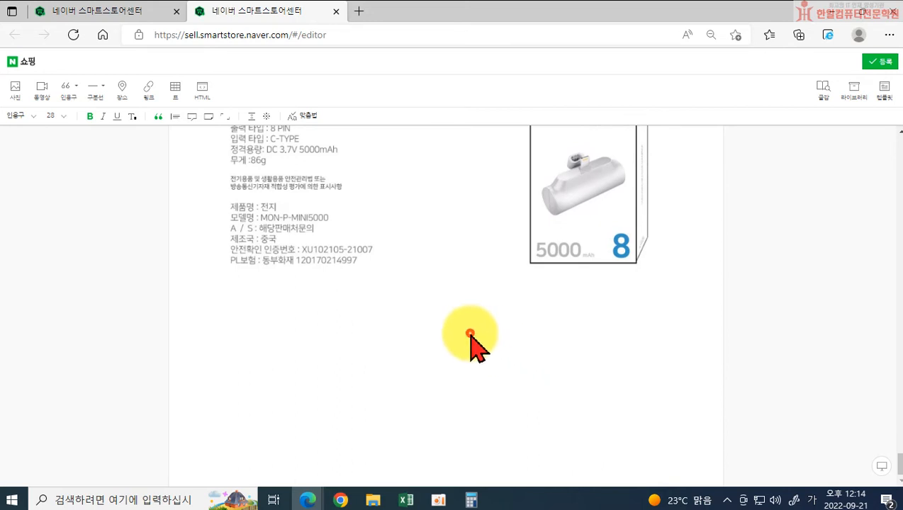
pyautogui.click(444, 317)
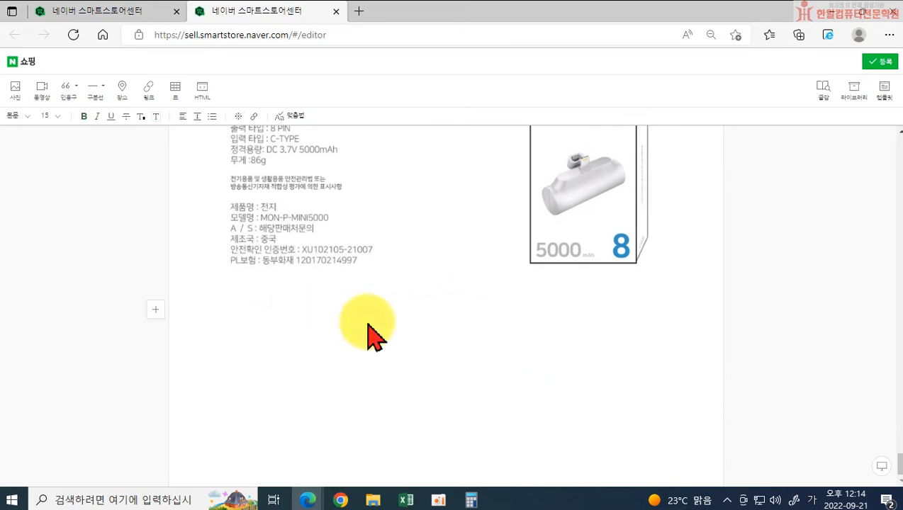
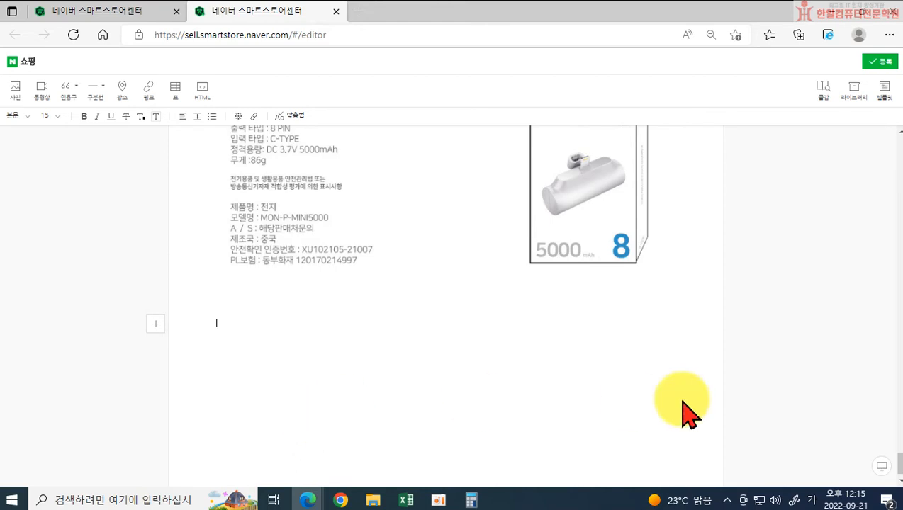
pyautogui.click(868, 67)
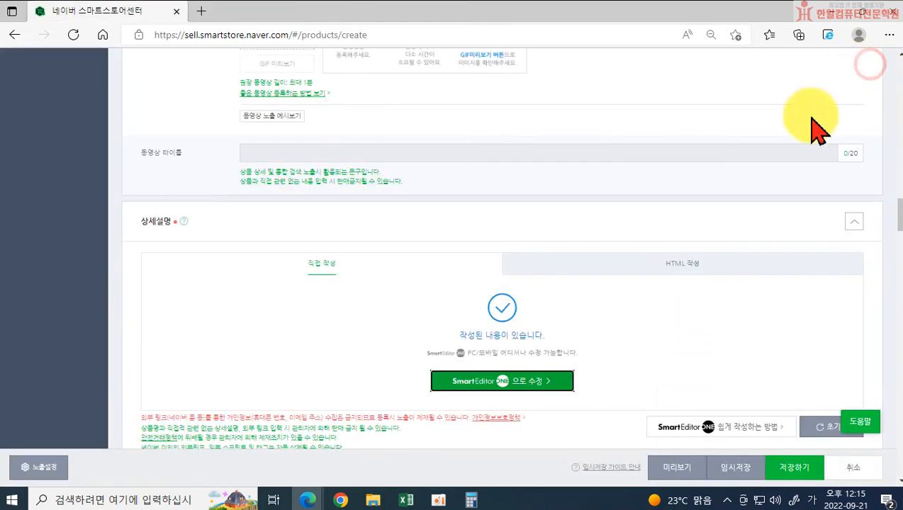
# Step: Expand the A/S, 특이사항 section and check its A/S phone number, A/S guidance and seller notes
pyautogui.scroll(-5, 612, 313)
pyautogui.scroll(-10, 535, 343)
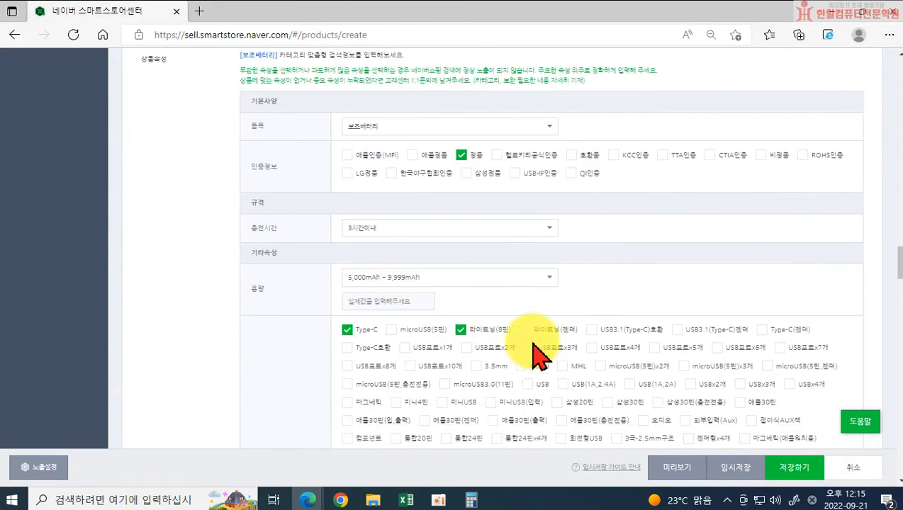
pyautogui.scroll(-6, 496, 340)
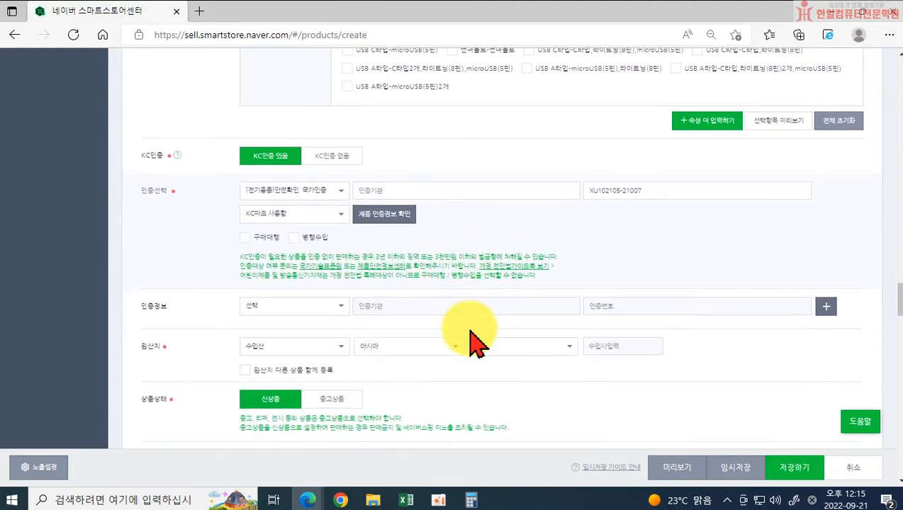
pyautogui.scroll(-10, 369, 333)
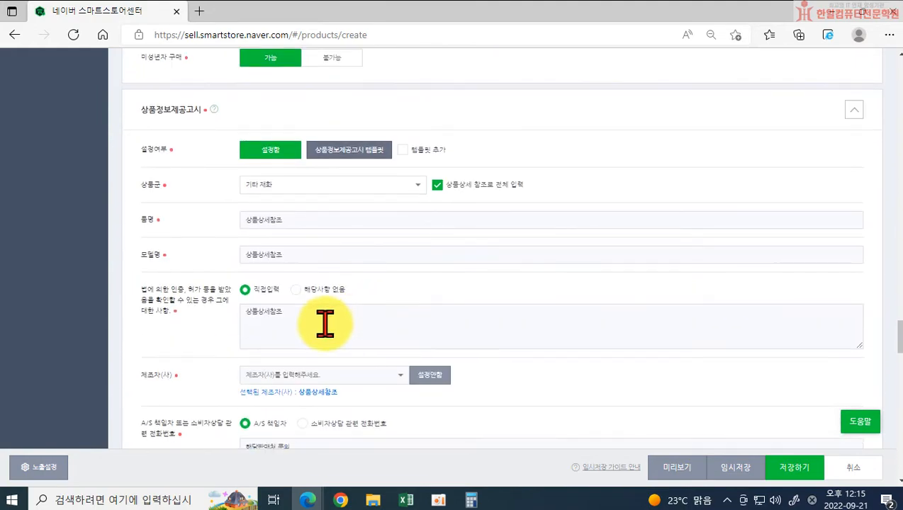
pyautogui.scroll(-10, 323, 355)
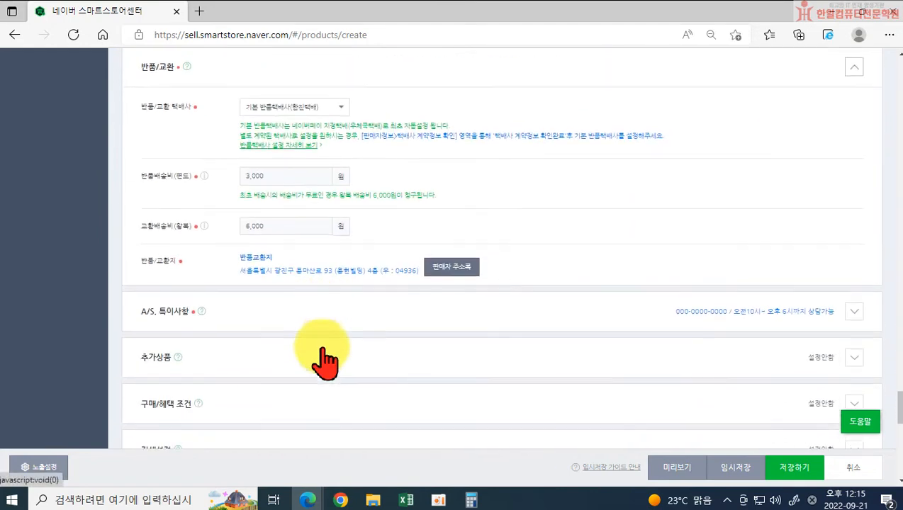
pyautogui.click(855, 214)
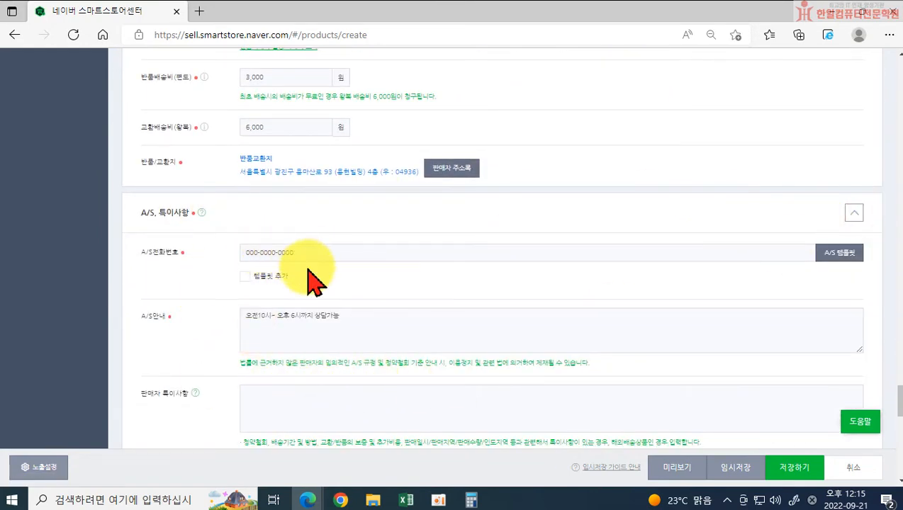
pyautogui.scroll(-3, 319, 284)
pyautogui.scroll(3, 322, 293)
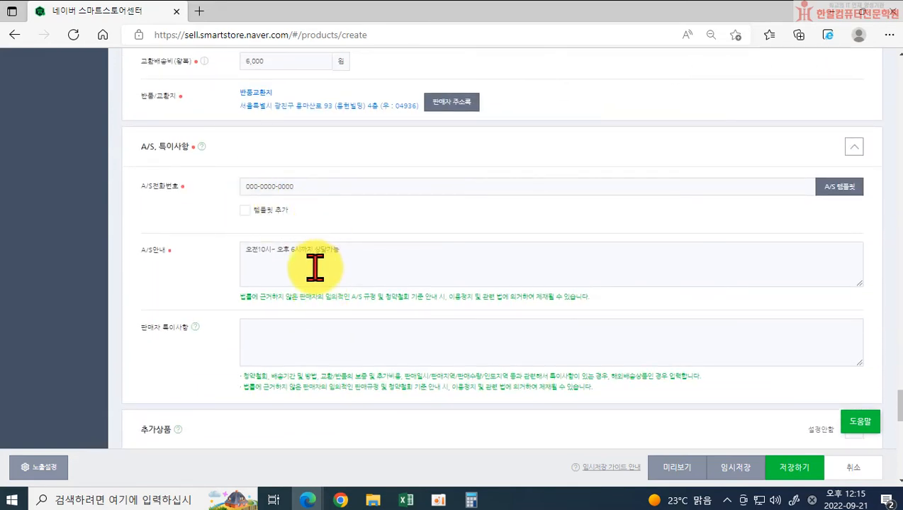
pyautogui.scroll(-2, 315, 268)
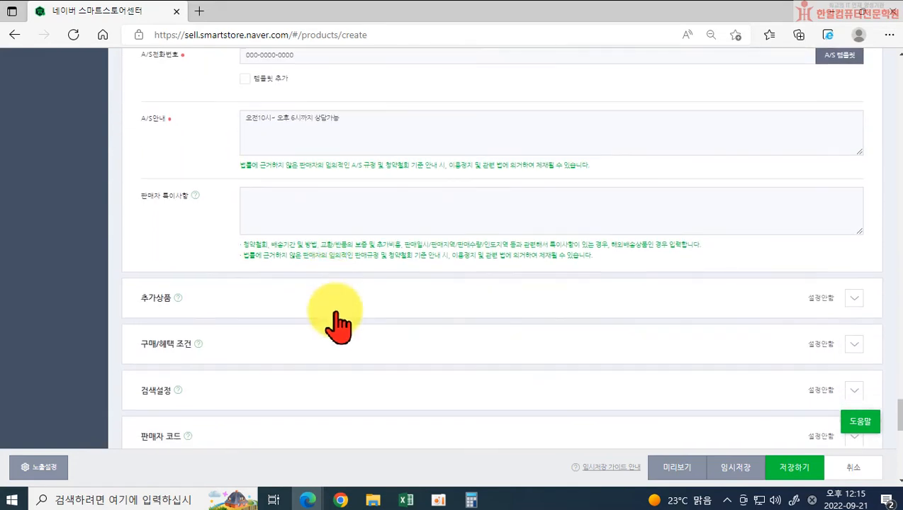
# Step: Expand 구매/혜택 조건 and enable points for product reviews, with 10원 for text reviews and 150원 for photo/video reviews
pyautogui.click(856, 344)
pyautogui.scroll(-2, 521, 357)
pyautogui.scroll(-1, 326, 303)
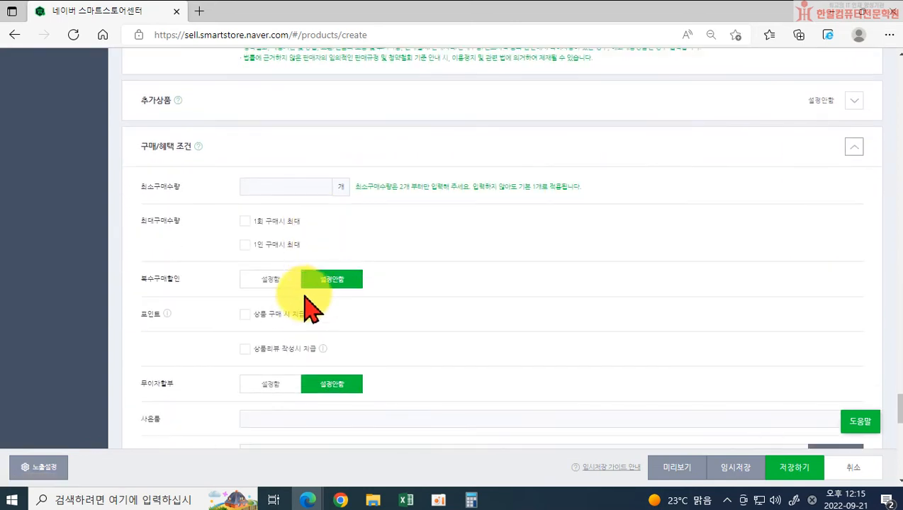
pyautogui.scroll(-2, 312, 306)
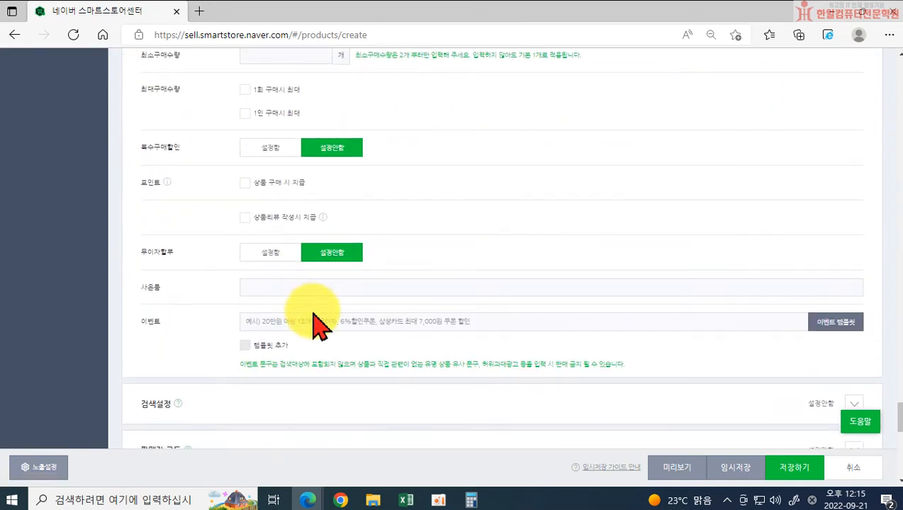
pyautogui.click(245, 217)
pyautogui.click(298, 290)
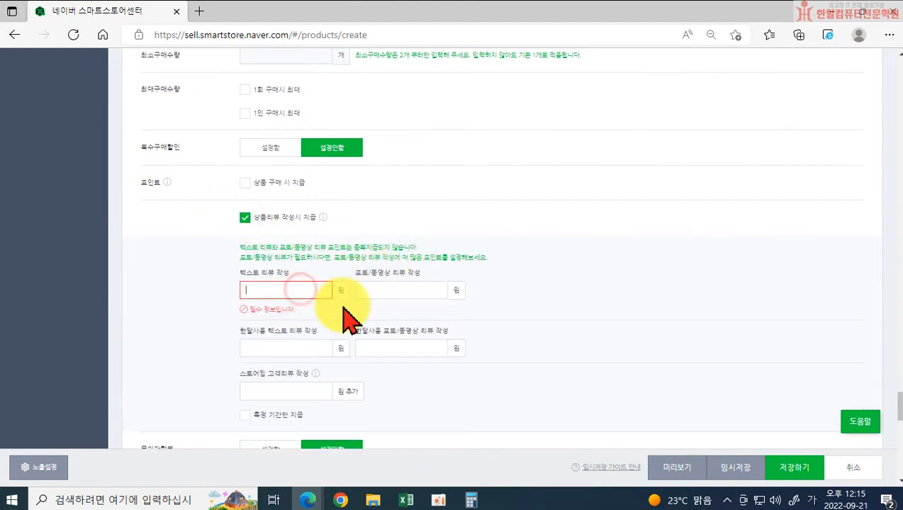
pyautogui.write('10')
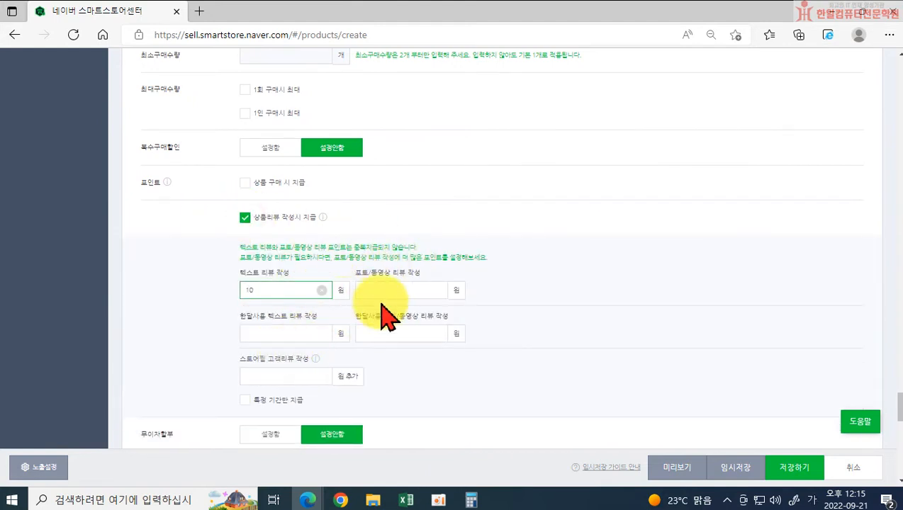
pyautogui.click(383, 291)
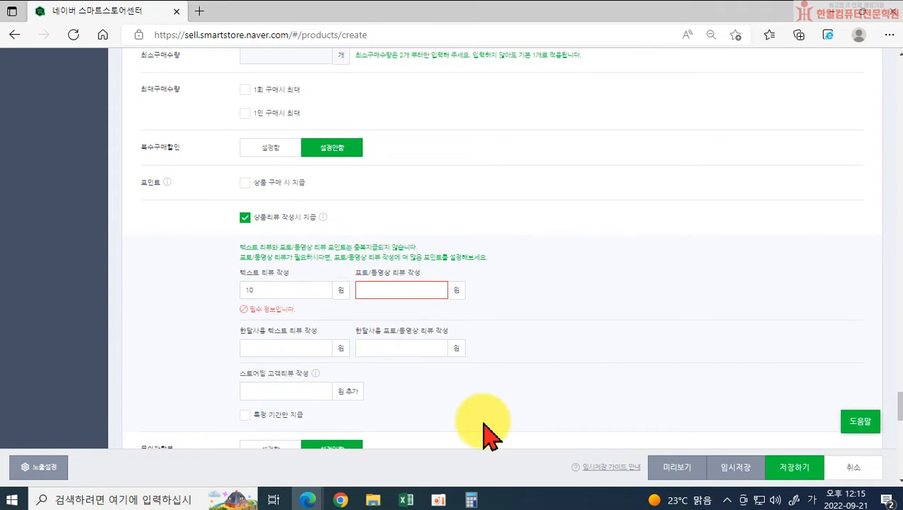
pyautogui.write('150')
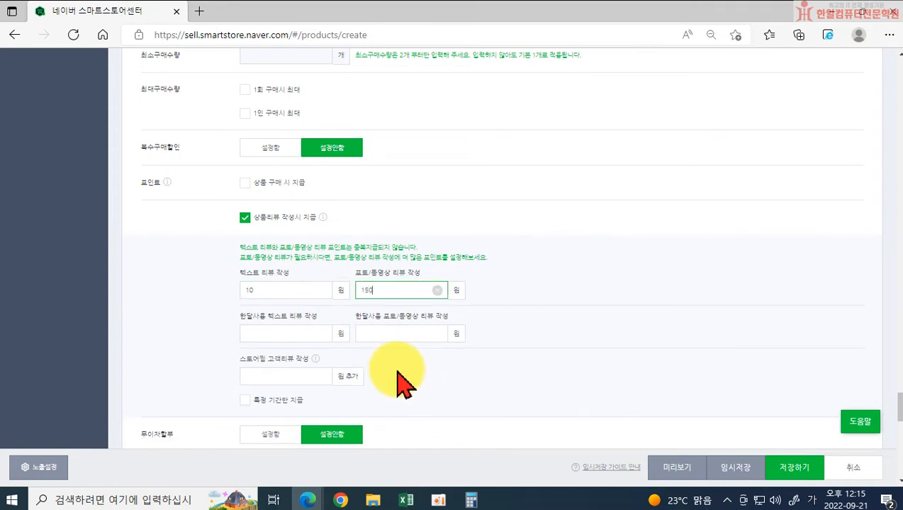
# Step: Expand 검색설정 and add the 감성태그 entries 간편한보조배터리 and 사용이편리한 to the product's tags
pyautogui.scroll(-5, 455, 358)
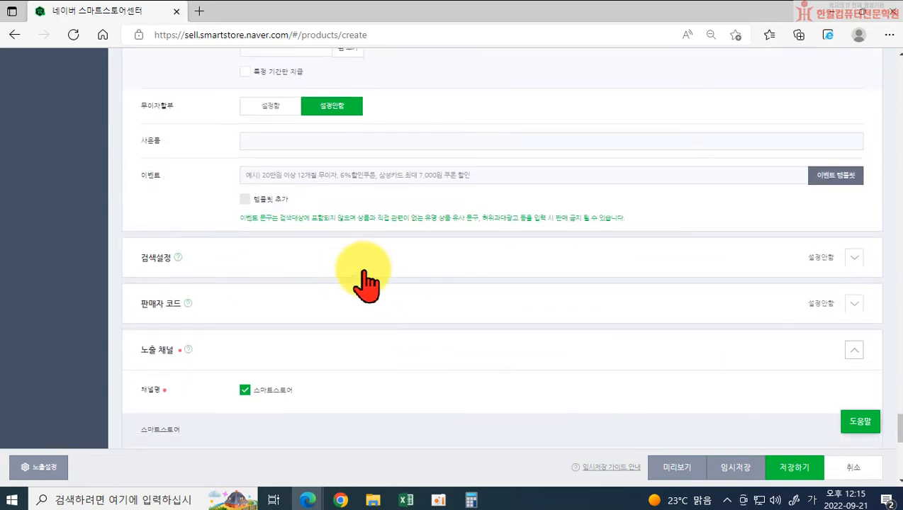
pyautogui.click(855, 258)
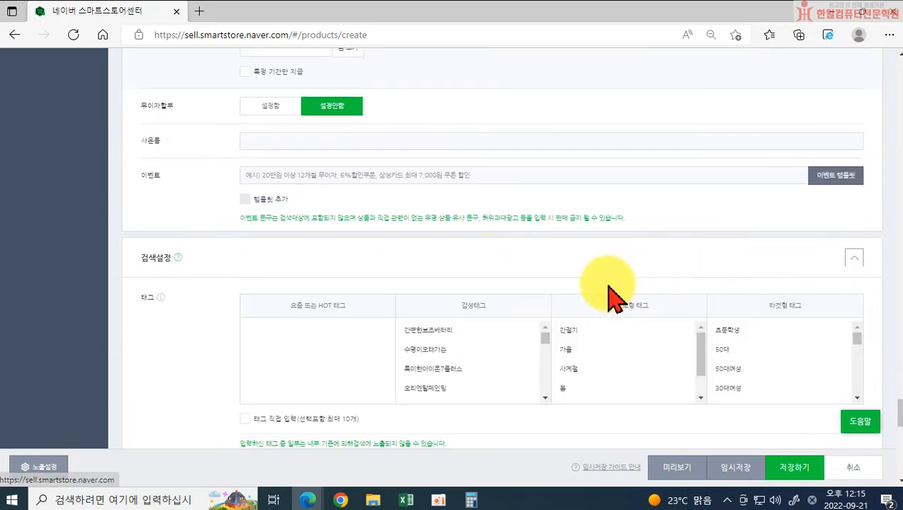
pyautogui.scroll(-1, 343, 383)
pyautogui.scroll(-2, 500, 284)
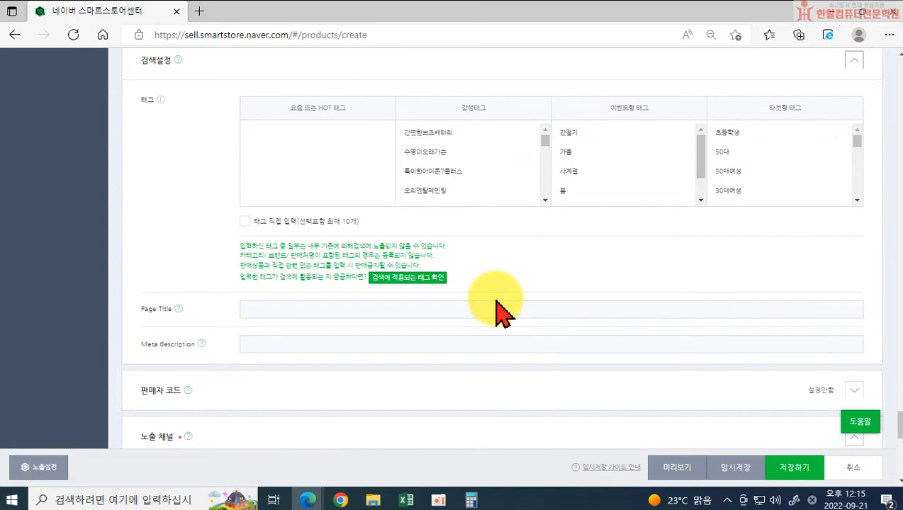
pyautogui.click(426, 134)
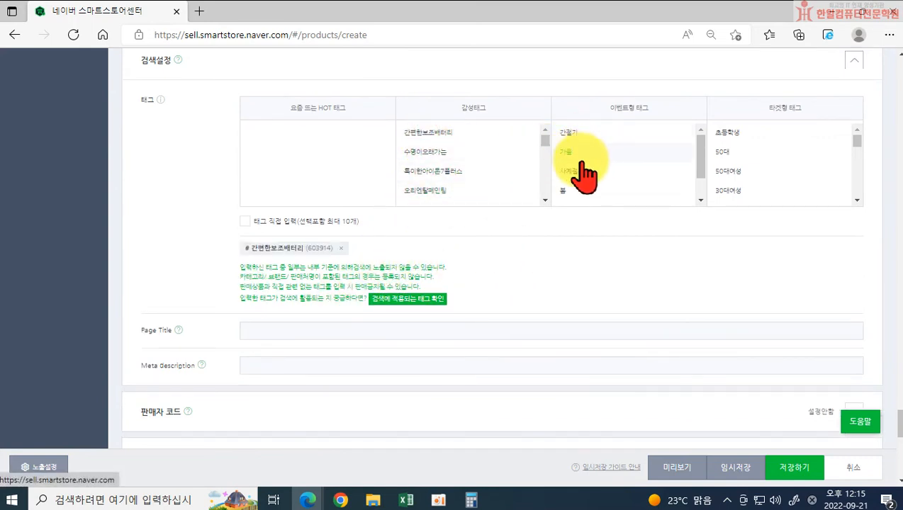
pyautogui.scroll(-1, 716, 186)
pyautogui.scroll(-2, 457, 179)
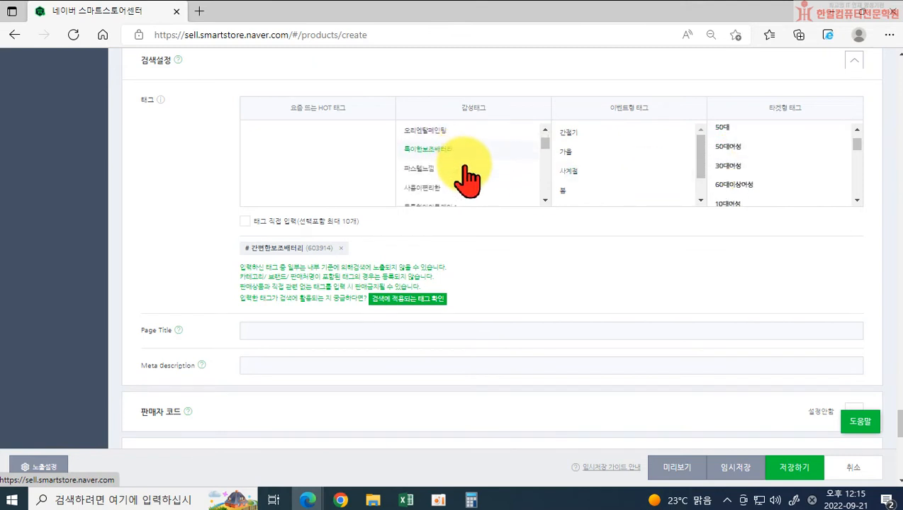
pyautogui.scroll(-3, 464, 169)
pyautogui.scroll(-1, 468, 188)
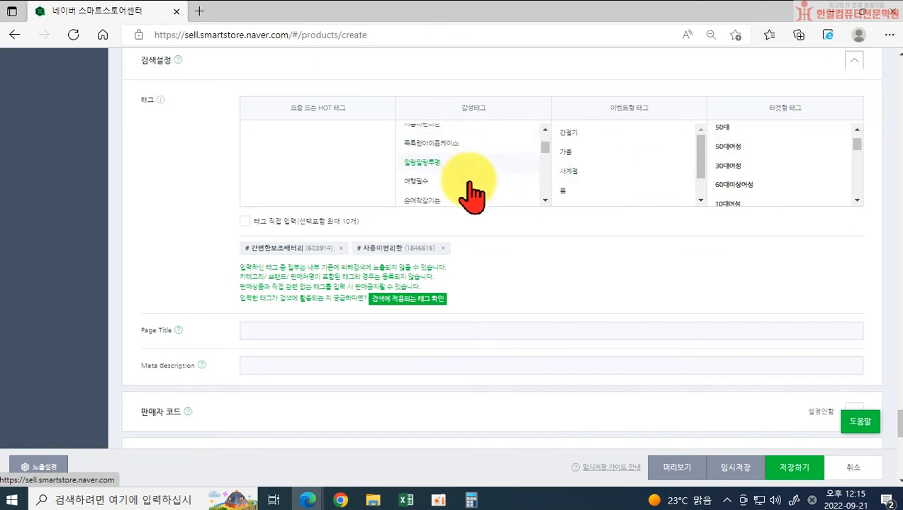
pyautogui.scroll(-1, 449, 181)
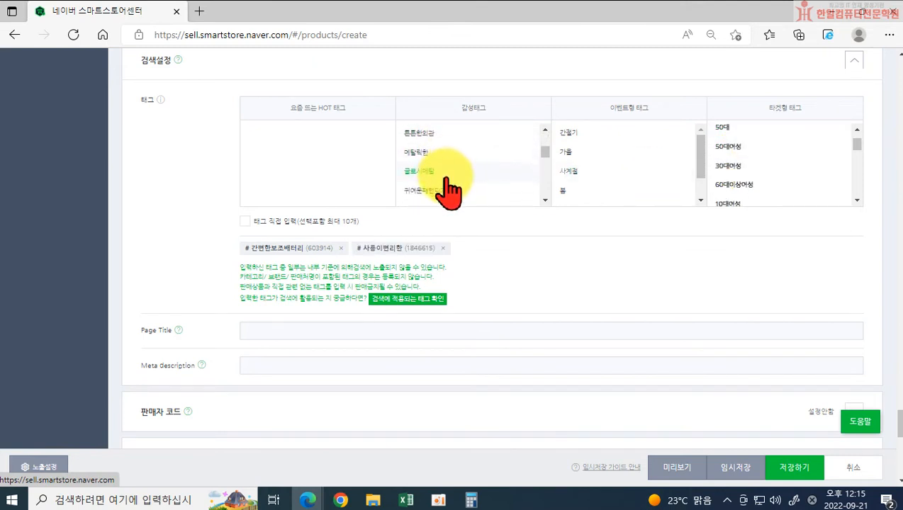
pyautogui.scroll(-2, 496, 187)
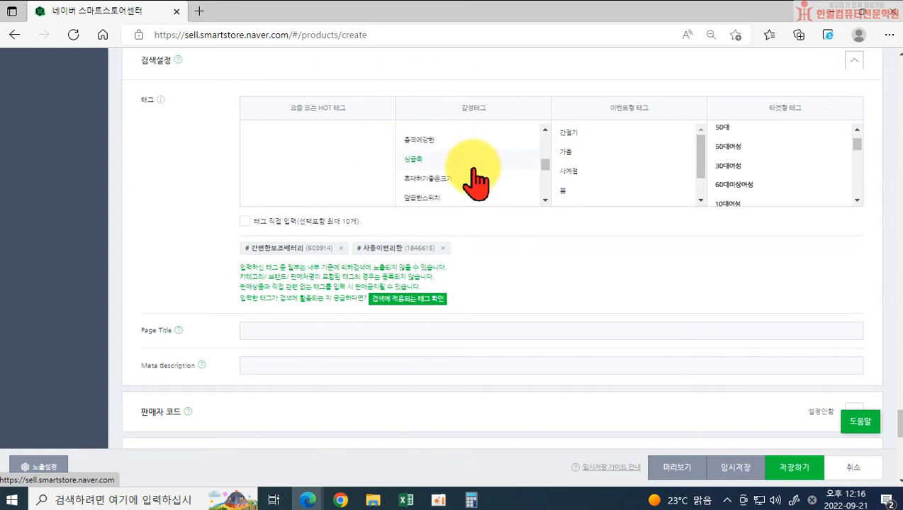
# Step: Enable 태그 직접 입력 and add the custom tag 거치형보조배터리
pyautogui.click(244, 221)
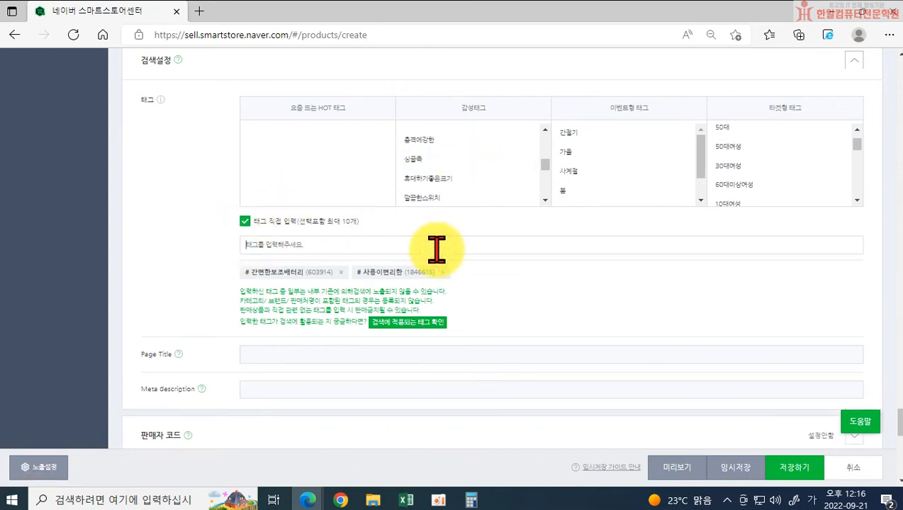
pyautogui.write('거치형')
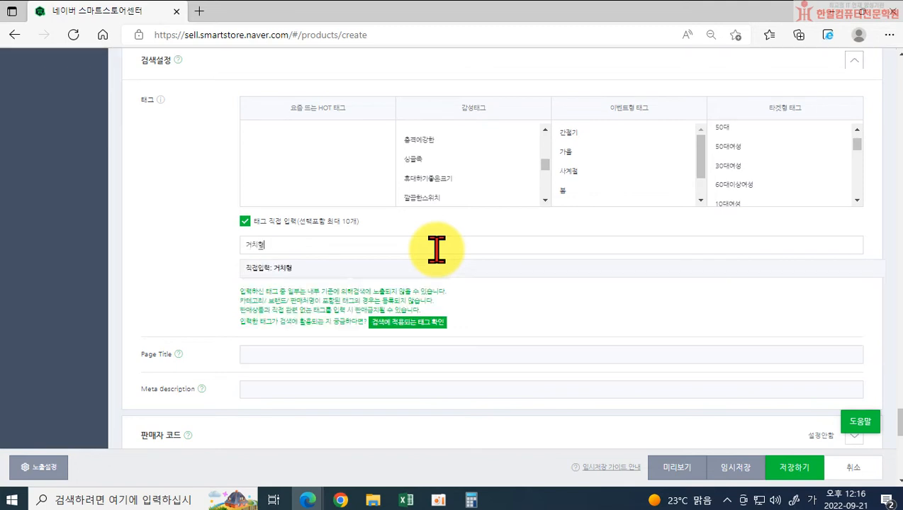
pyautogui.write('보조배터리')
pyautogui.press('Return')
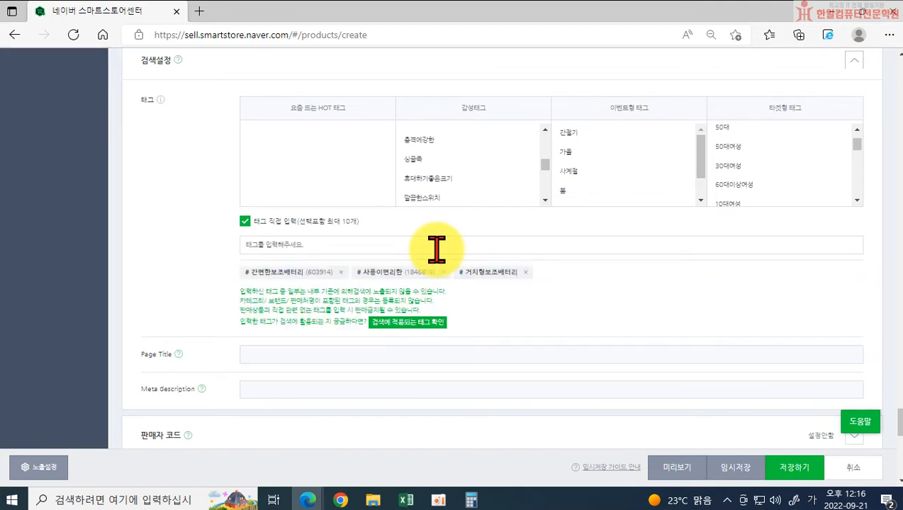
# Step: Add the custom tag 미니배터리
pyautogui.write('보조배터')
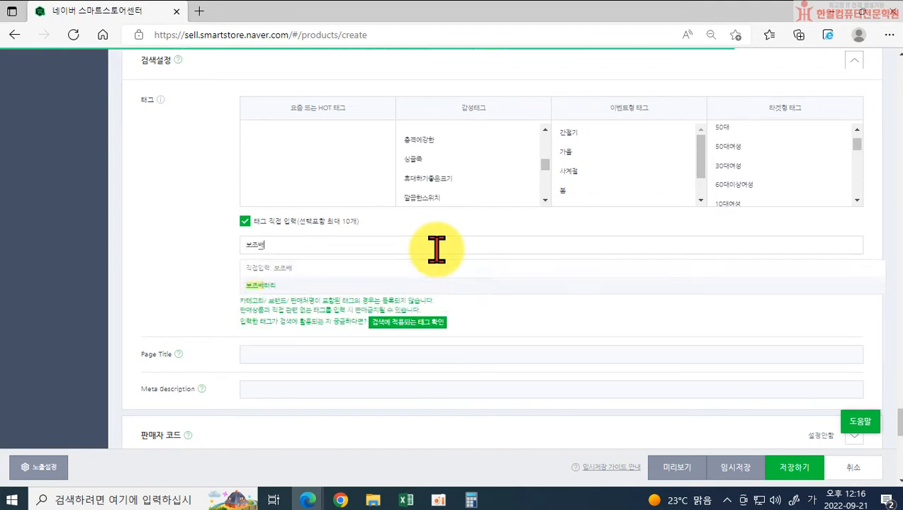
pyautogui.press('BackSpace')
pyautogui.press('BackSpace')
pyautogui.press('BackSpace')
pyautogui.press('BackSpace')
pyautogui.press('BackSpace')
pyautogui.write('미니배')
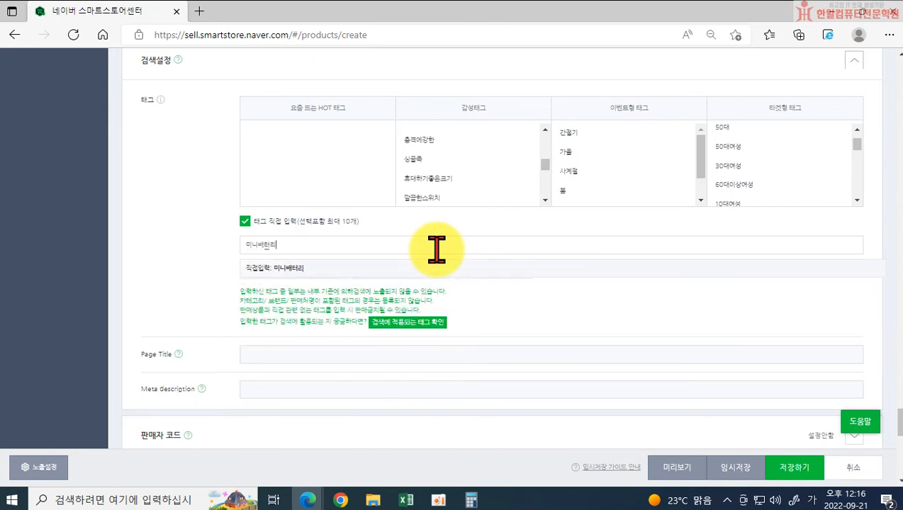
pyautogui.write('터리')
pyautogui.press('Return')
# Step: Add the custom tags 휴대폰충전 and 휴대용충전기
pyautogui.write('ㅎ')
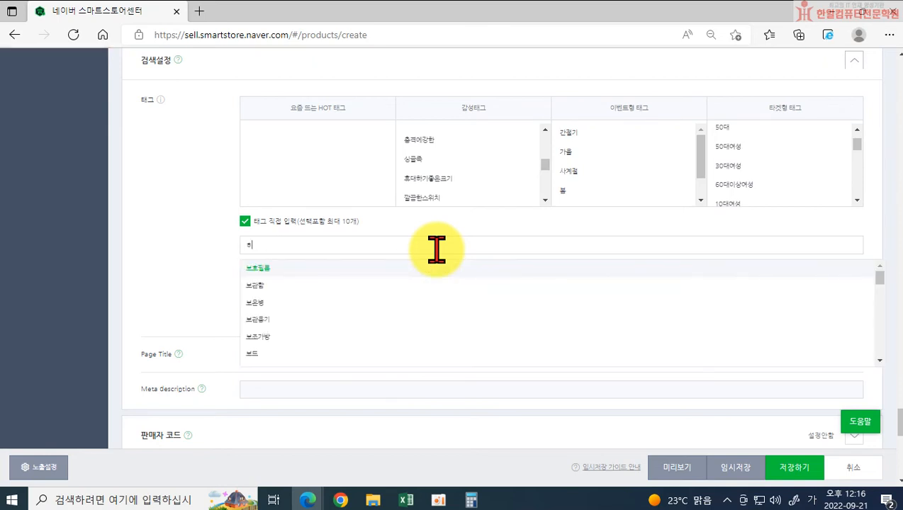
pyautogui.write('ㅠ대')
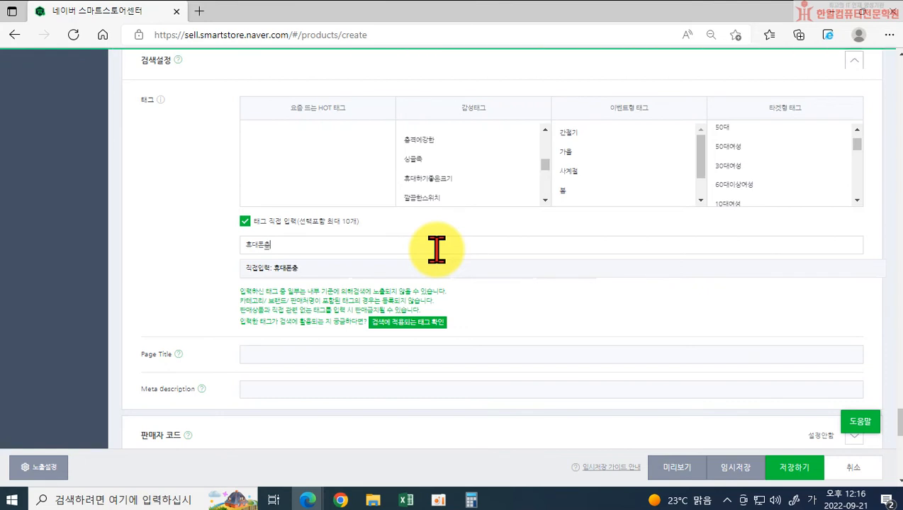
pyautogui.press('Return')
pyautogui.write('ㅎ')
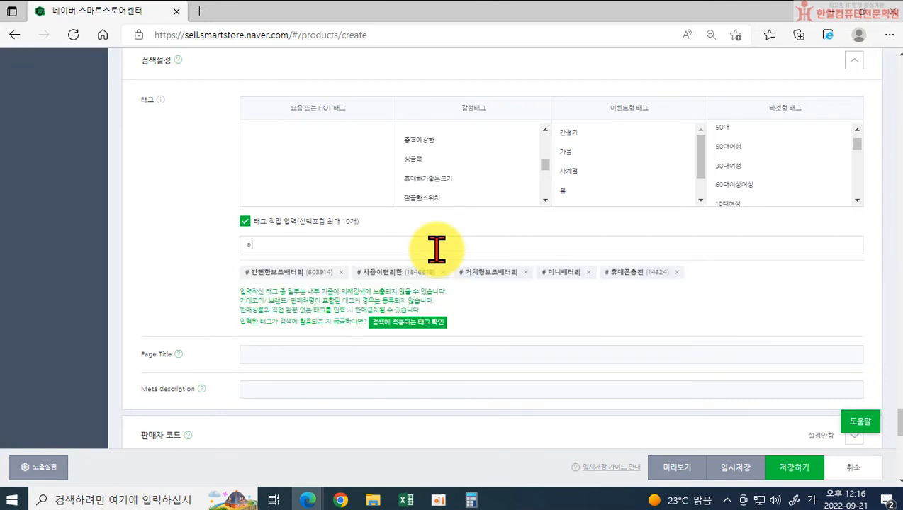
pyautogui.write('ㅠ대용충')
pyautogui.write('전ㄱ')
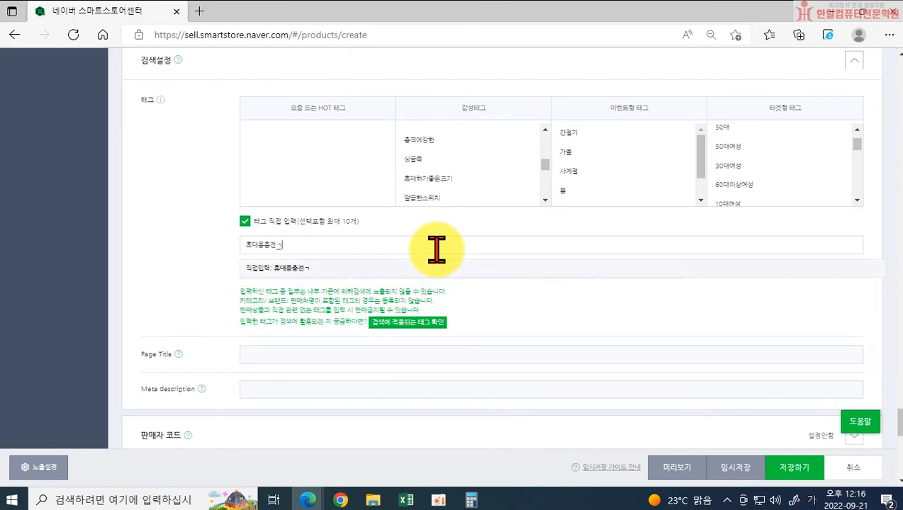
pyautogui.write('ㅣ')
pyautogui.press('Return')
pyautogui.click(191, 269)
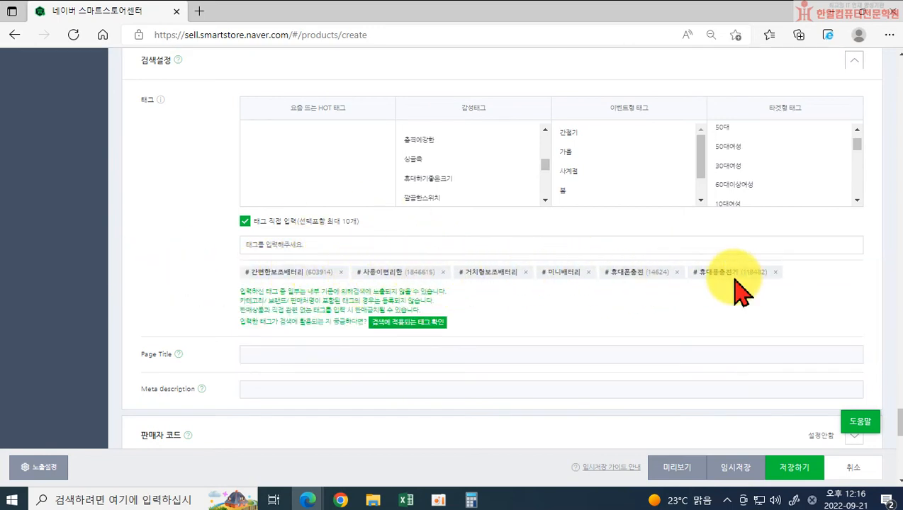
# Step: Check which tags apply to search and remove the tag 거치형보조배터리
pyautogui.click(417, 334)
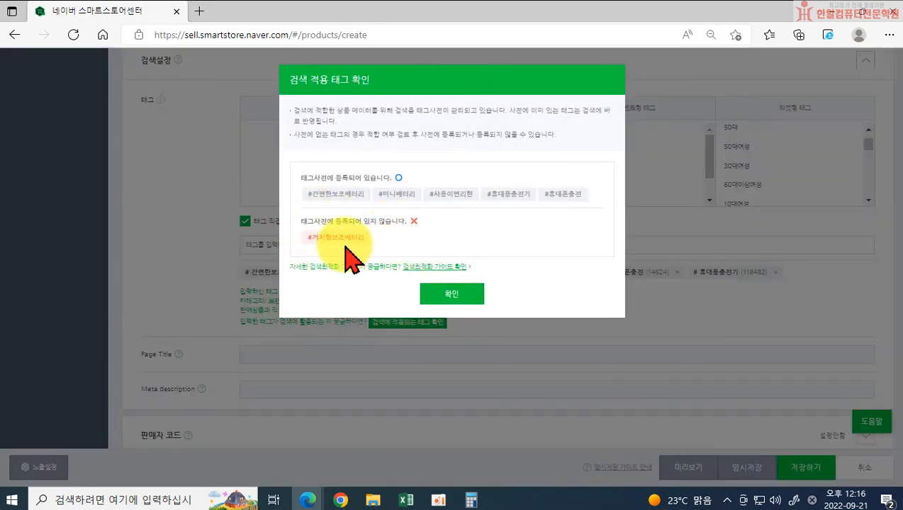
pyautogui.click(450, 296)
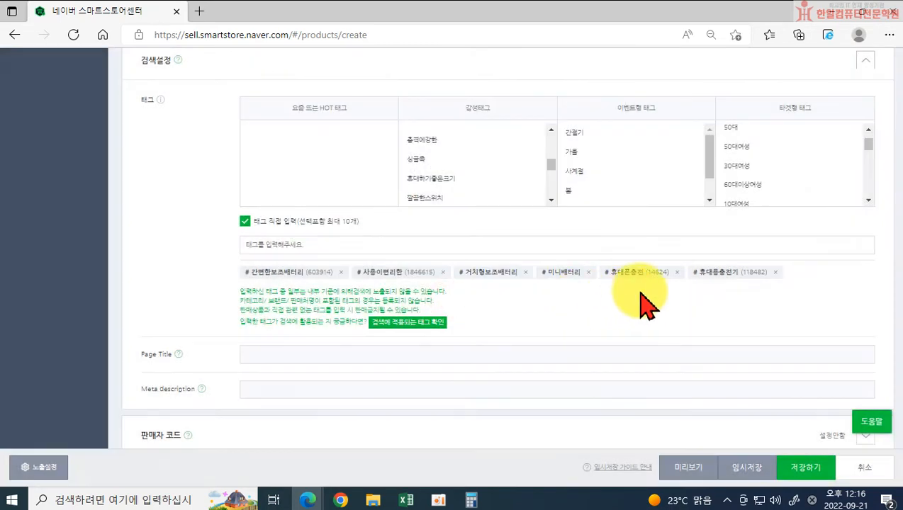
pyautogui.click(525, 272)
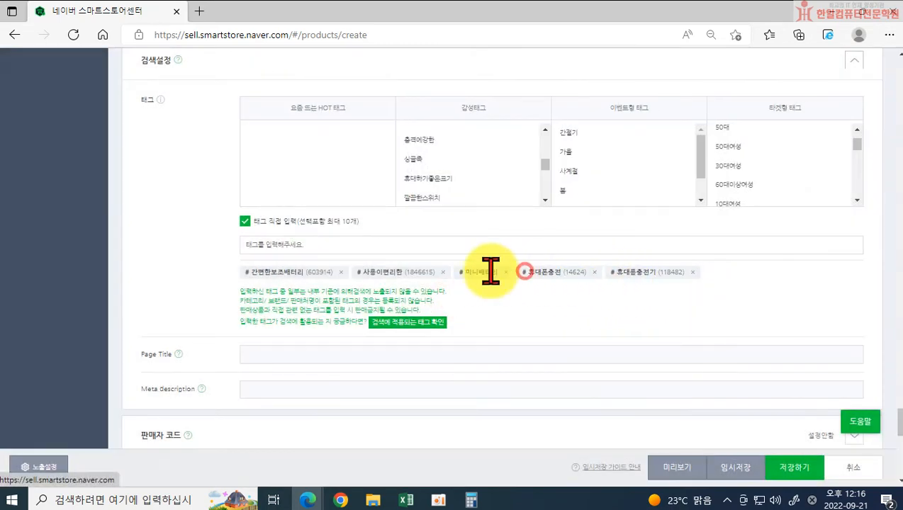
# Step: Try 거치보조배터리 as a replacement tag, removing it after checking the tags applied to search
pyautogui.click(343, 249)
pyautogui.write('ㄱㅓ치보종')
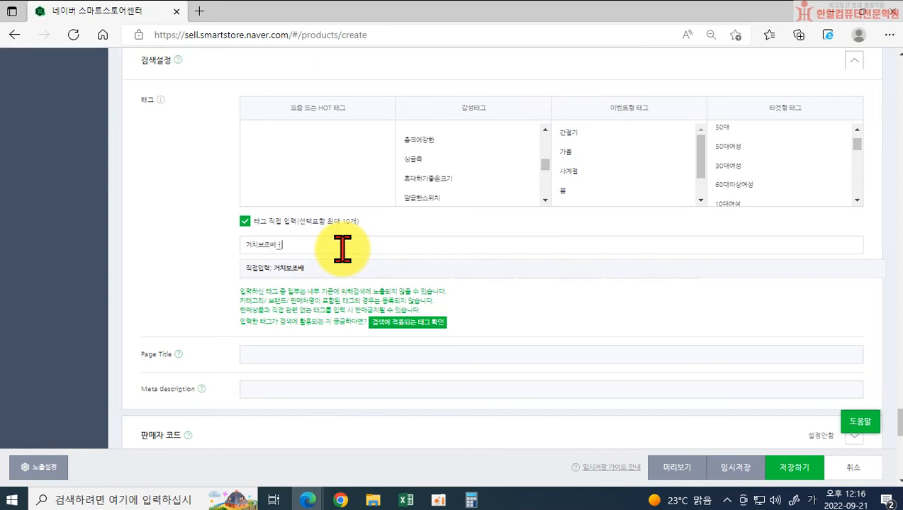
pyautogui.write('배ㅌㅓ리')
pyautogui.press('Return')
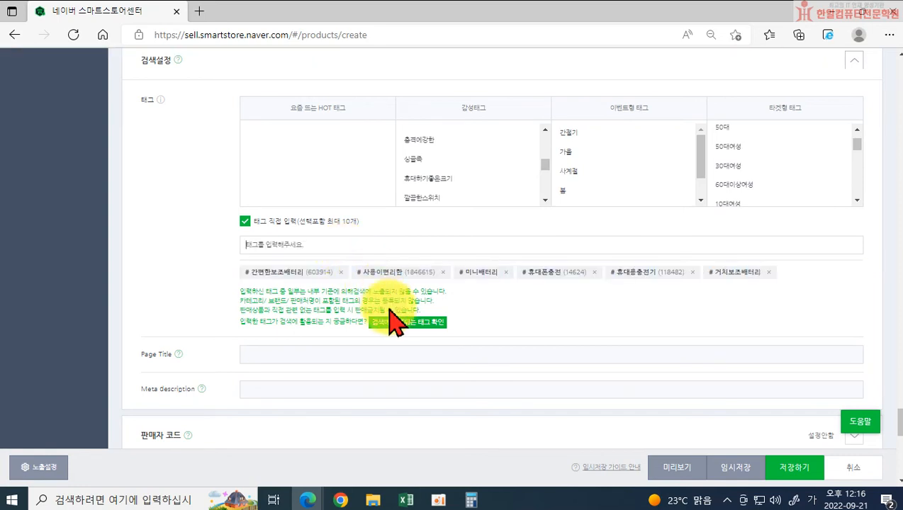
pyautogui.click(395, 325)
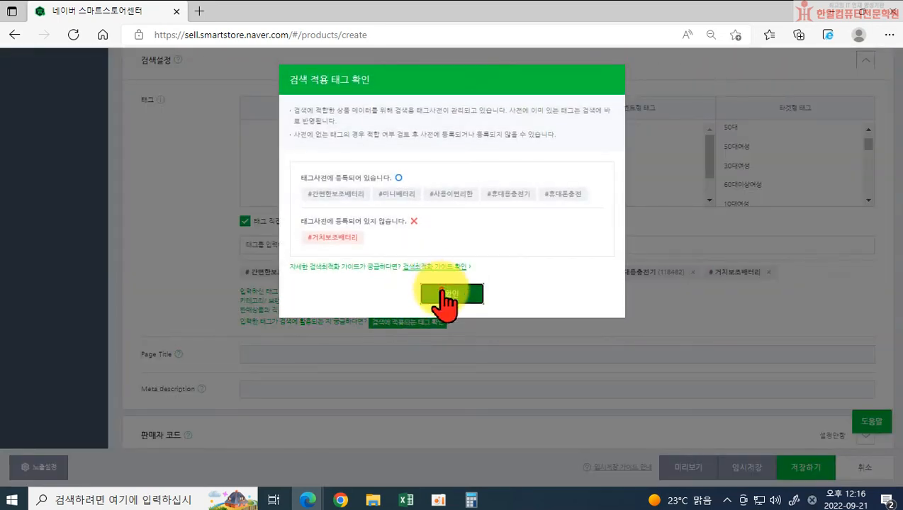
pyautogui.click(444, 299)
pyautogui.click(766, 272)
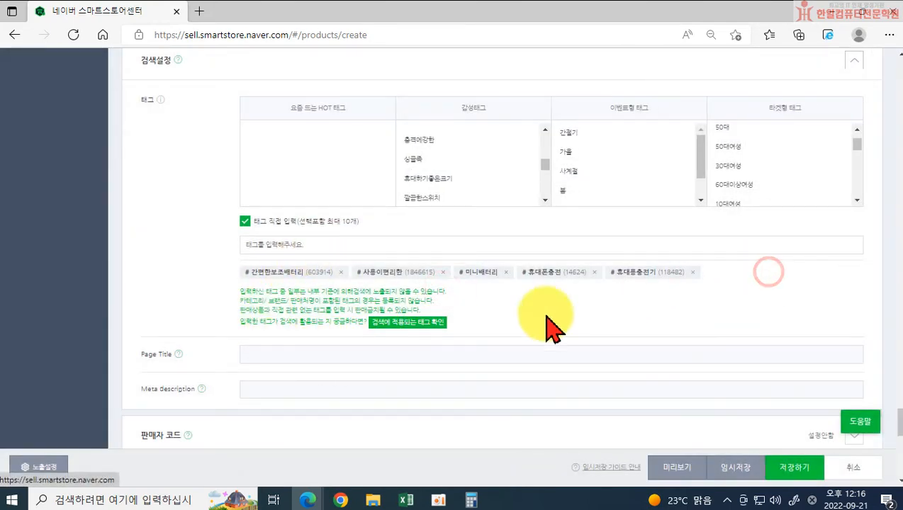
# Step: Fill in the Meta description with 거치형 보조배터리 간편한 미니 배터리 and go on to the 노출 채널 section
pyautogui.click(245, 389)
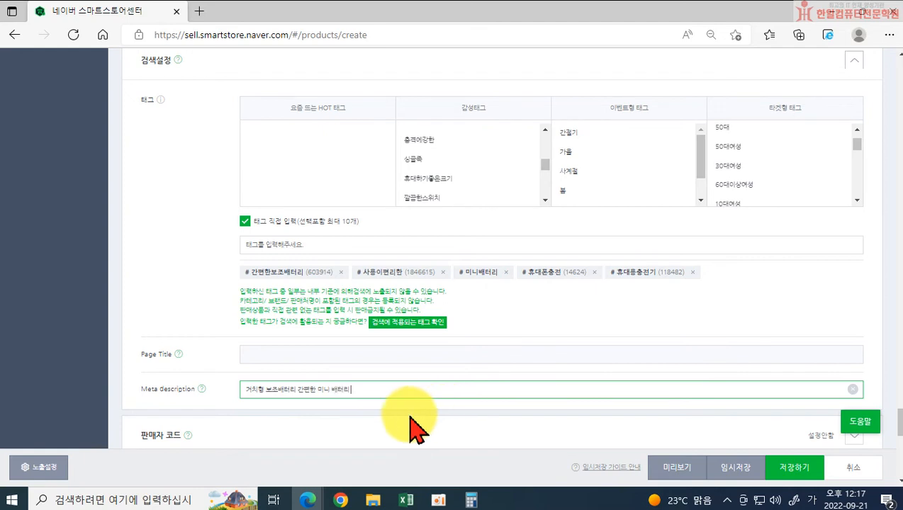
pyautogui.scroll(-1, 414, 372)
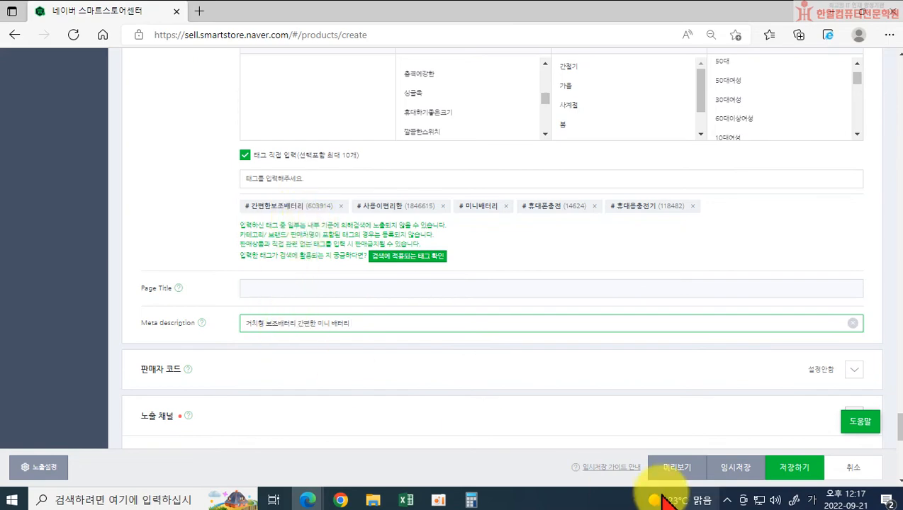
pyautogui.moveTo(665, 500)
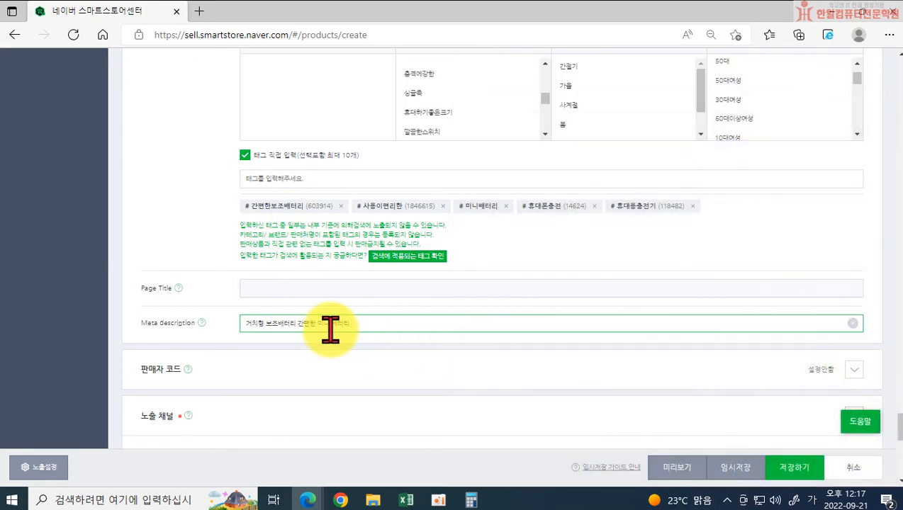
pyautogui.scroll(-3, 337, 346)
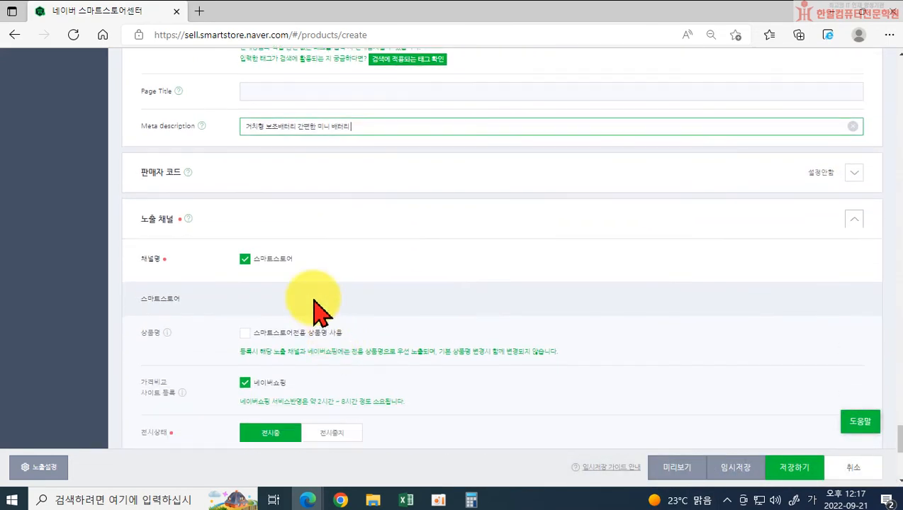
# Step: Review the 노출 채널 settings and run the shopping search quality check on the product information
pyautogui.scroll(-3, 253, 266)
pyautogui.scroll(1, 318, 339)
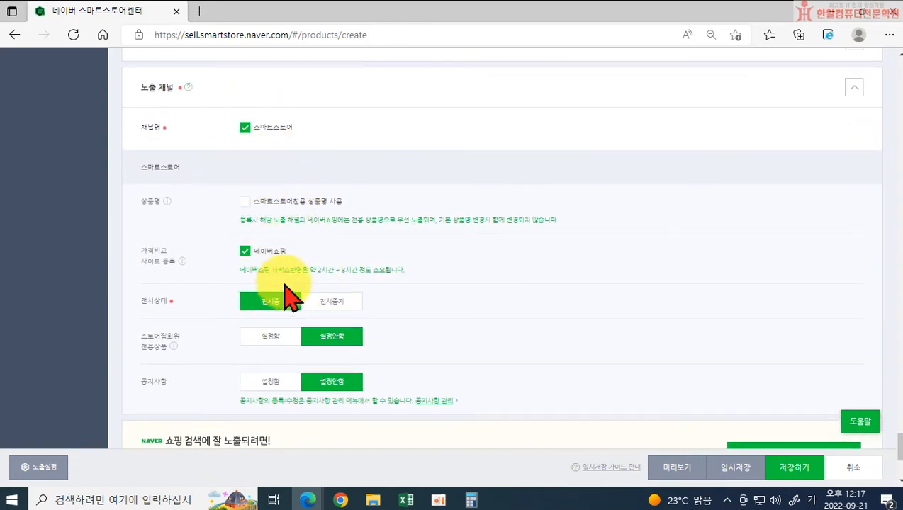
pyautogui.scroll(-2, 348, 354)
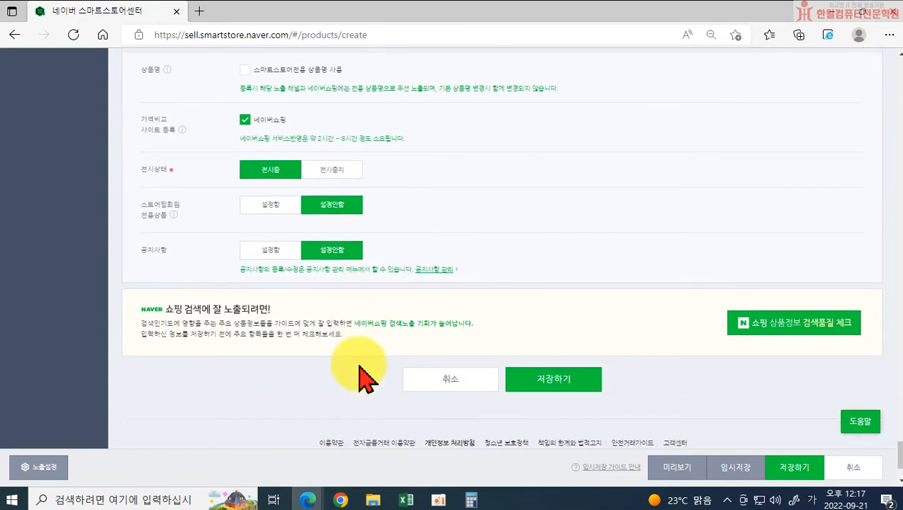
pyautogui.click(791, 336)
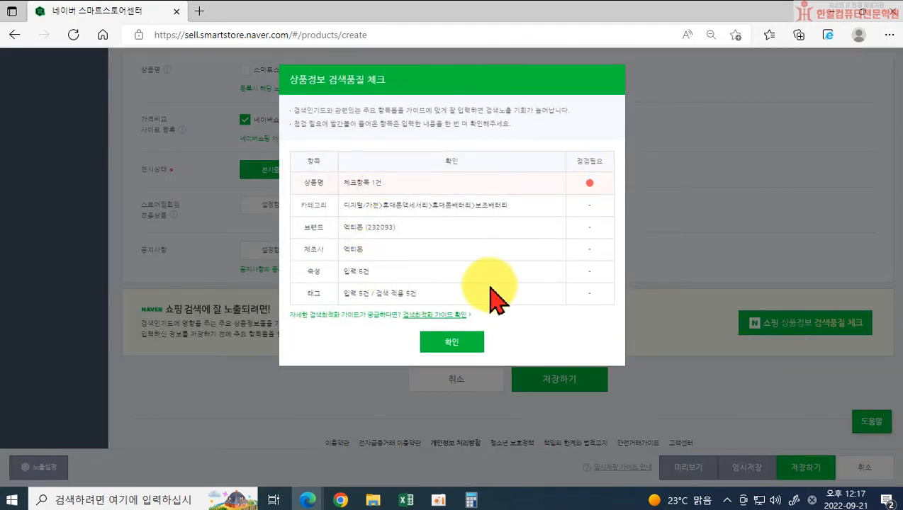
pyautogui.click(460, 343)
# Step: Go back to the 상품명 section and check the product name's search quality
pyautogui.scroll(5, 409, 316)
pyautogui.scroll(15, 409, 316)
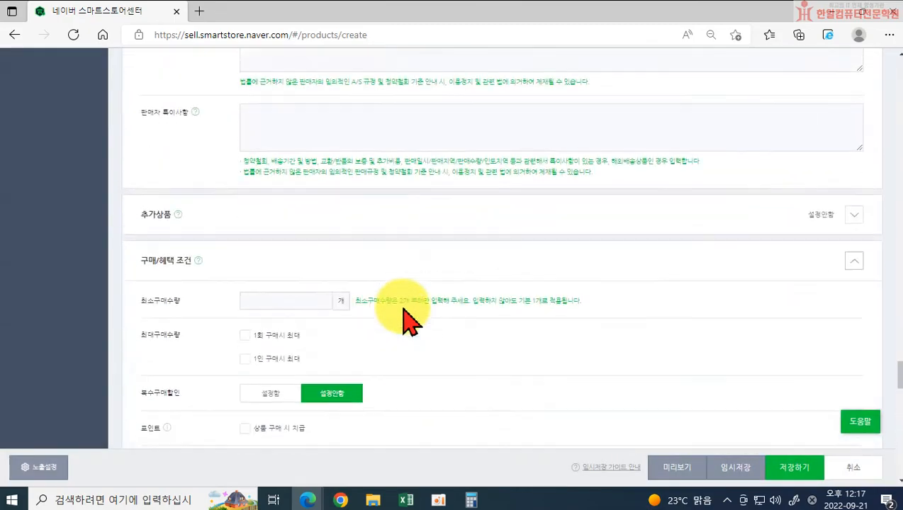
pyautogui.scroll(15, 409, 321)
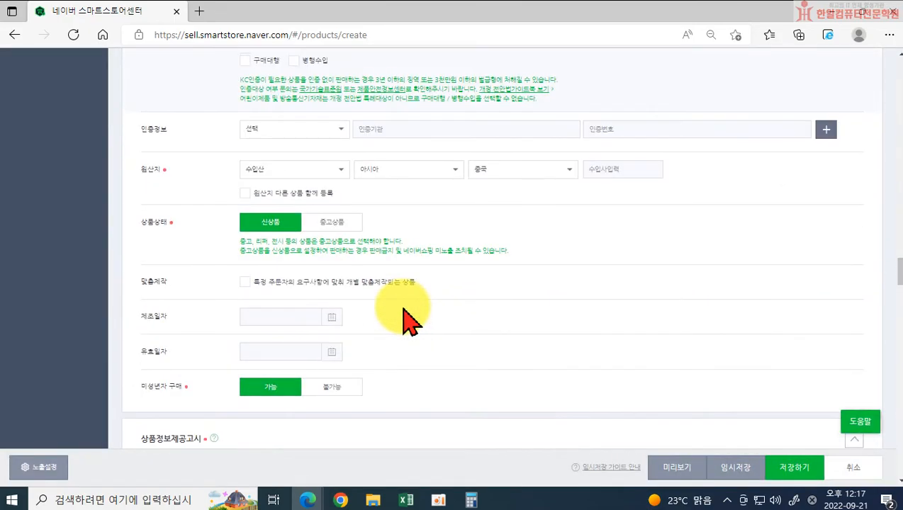
pyautogui.scroll(15, 409, 316)
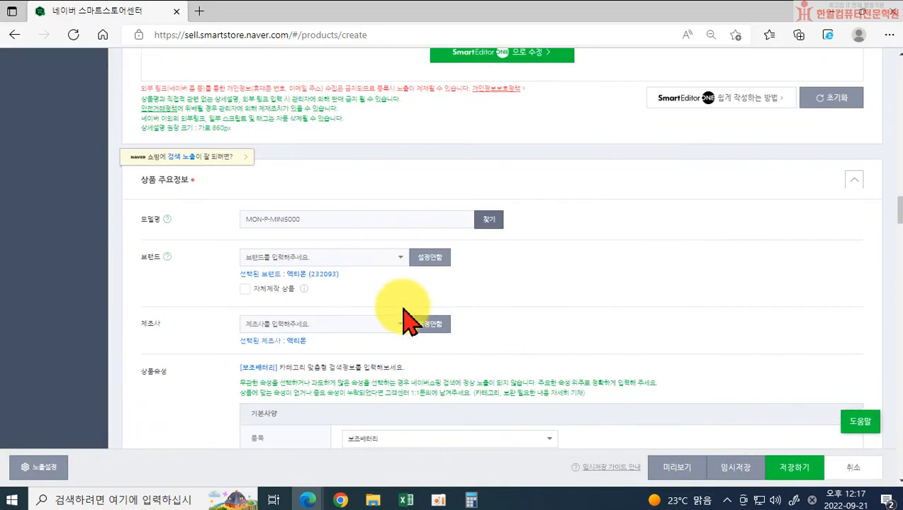
pyautogui.scroll(15, 410, 323)
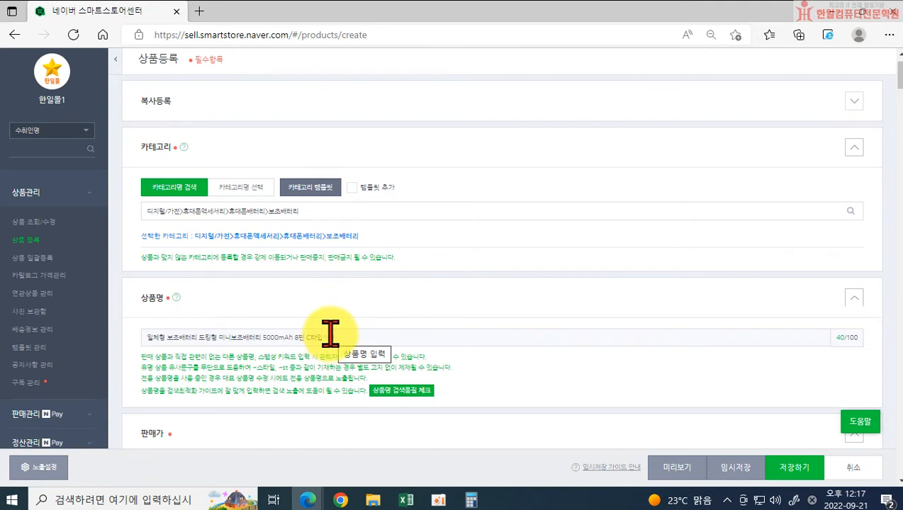
pyautogui.click(403, 392)
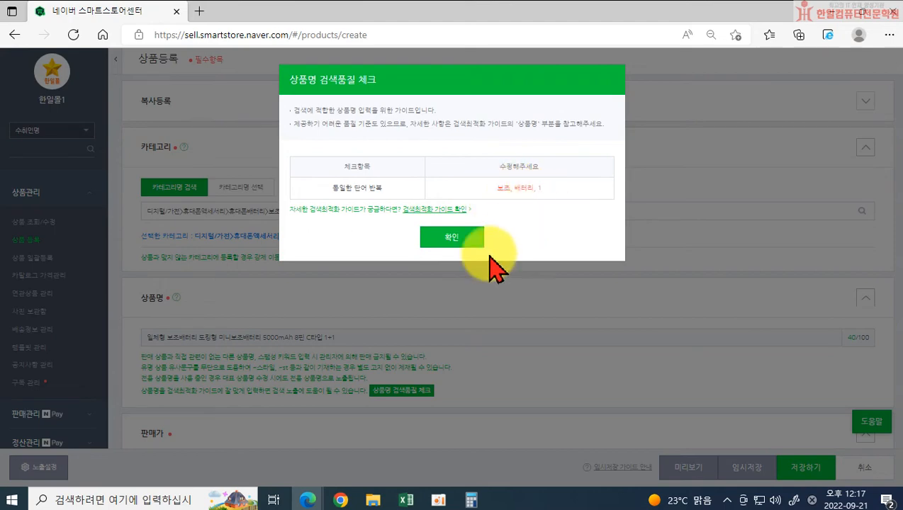
pyautogui.click(434, 241)
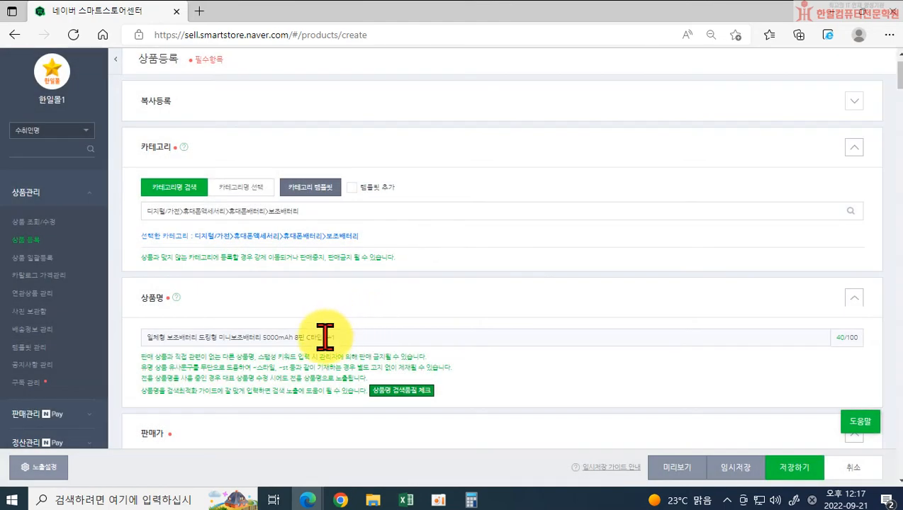
# Step: Change the product name to 일체형 보조배터리 도킹형 미니배터리 5000mAh 8핀 C타입 2개 and recheck its search quality
pyautogui.moveTo(322, 337); pyautogui.dragTo(343, 337)
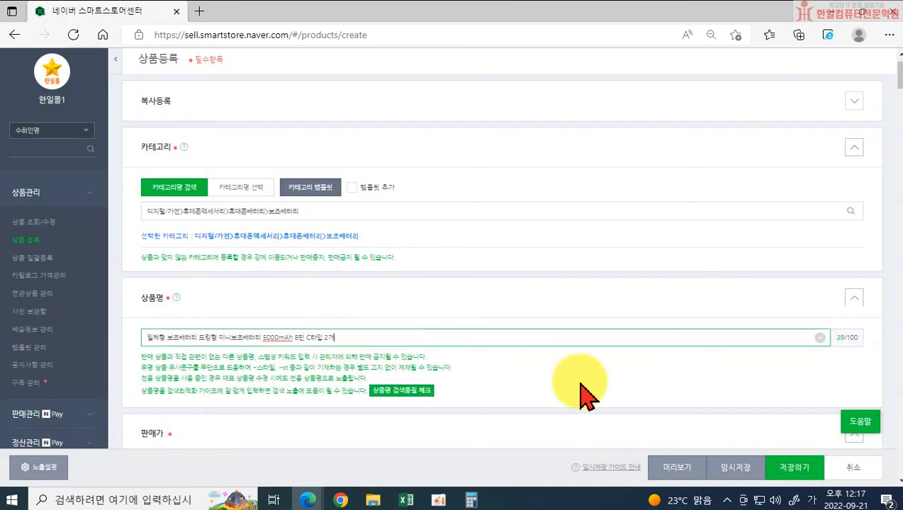
pyautogui.click(231, 338)
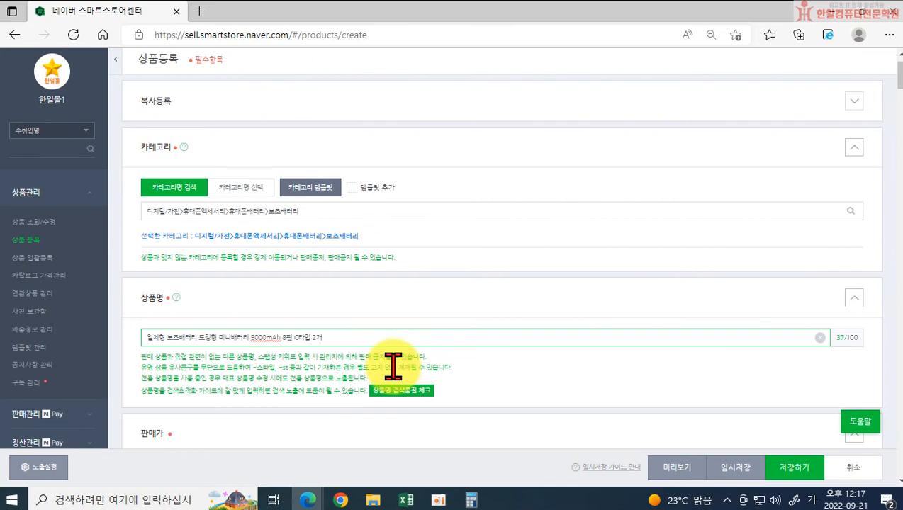
pyautogui.click(395, 392)
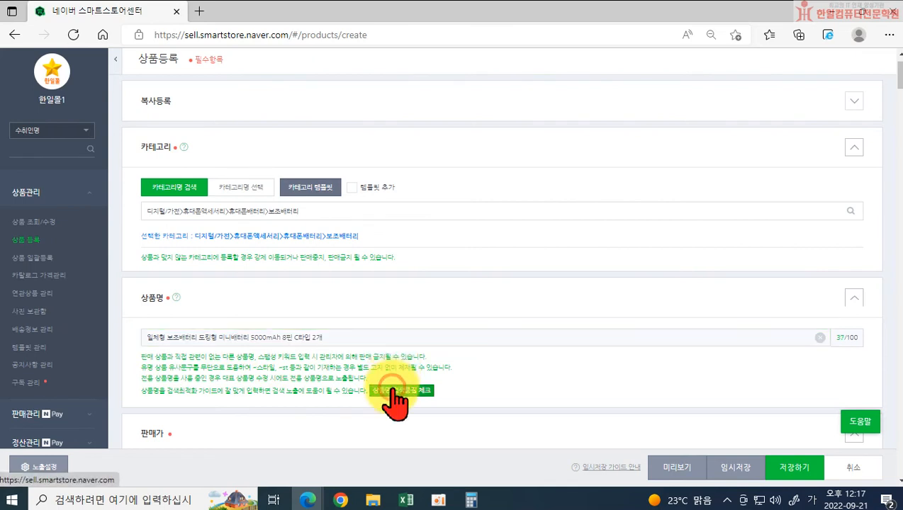
pyautogui.click(453, 255)
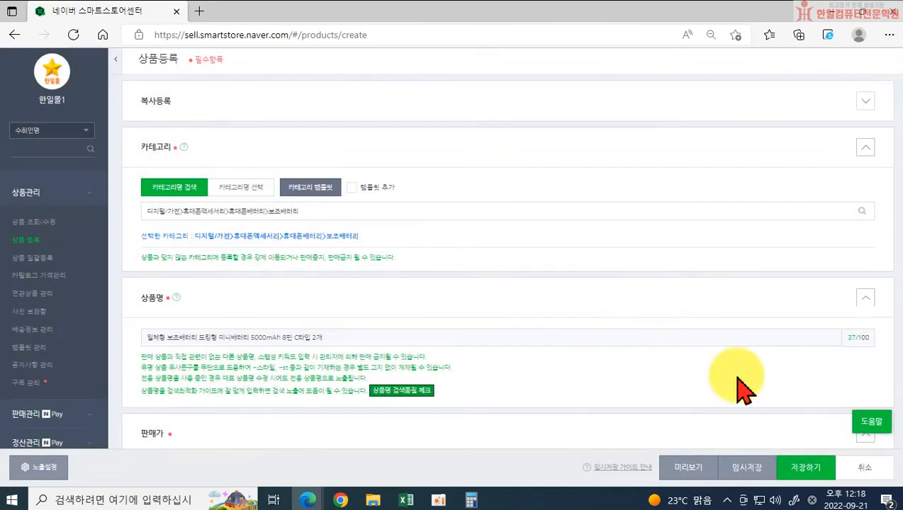
# Step: Try to save the product, fill in the actual 용량 value as 5000, and submit the save again
pyautogui.click(800, 465)
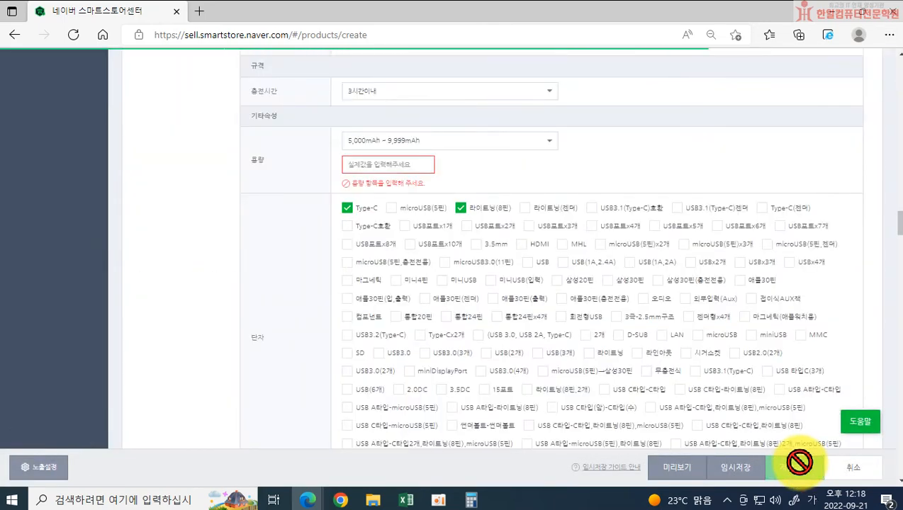
pyautogui.click(353, 164)
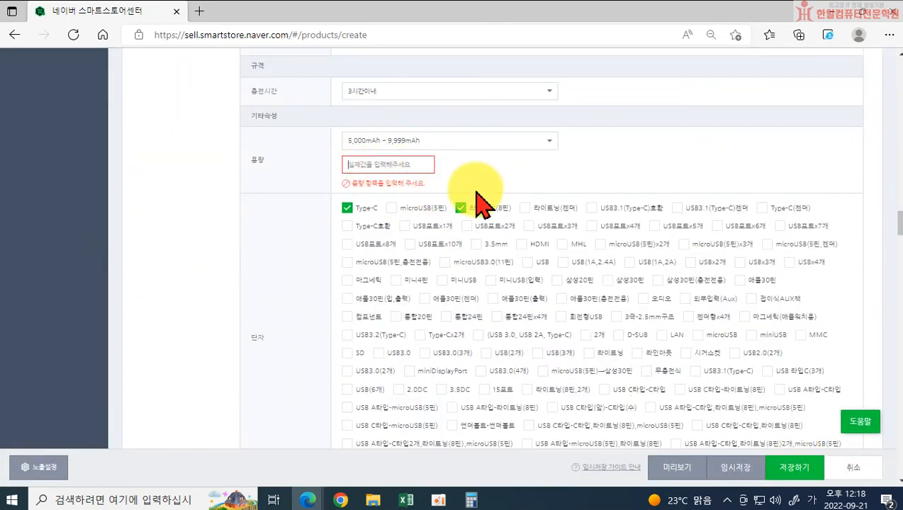
pyautogui.write('5')
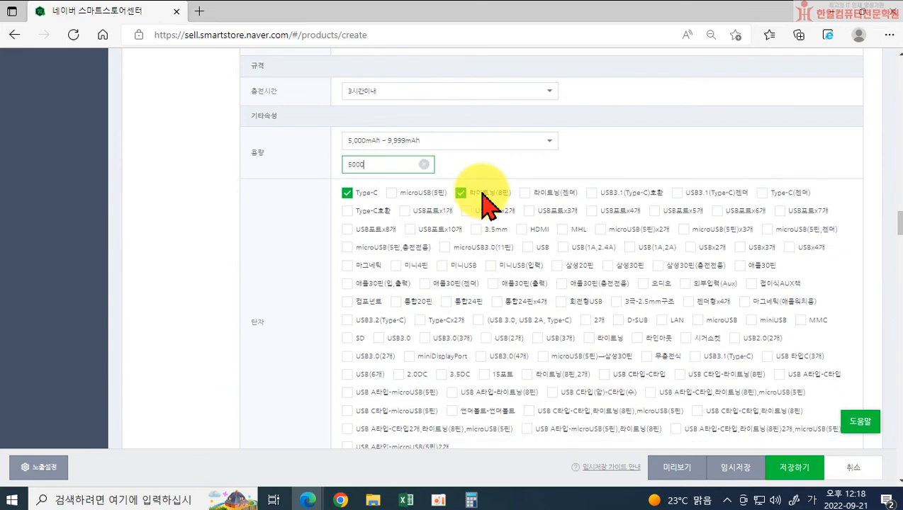
pyautogui.write('000')
pyautogui.click(791, 469)
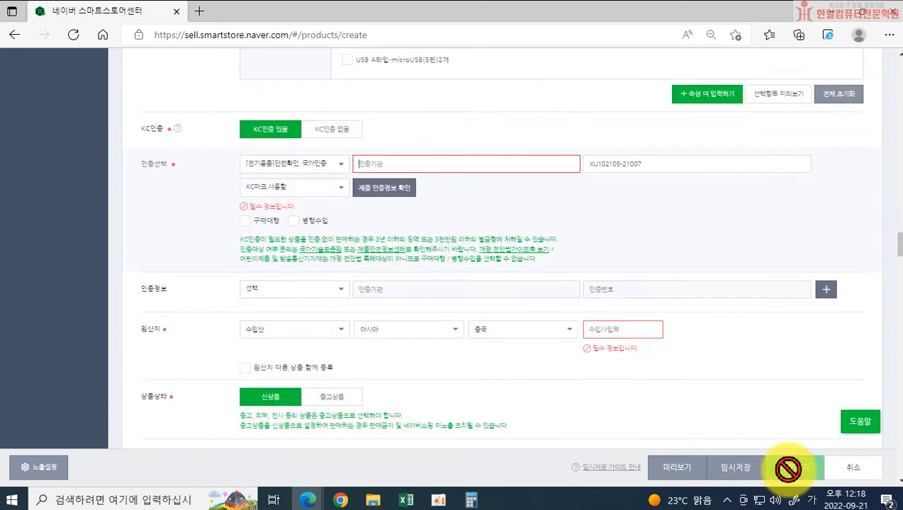
# Step: Switch to the Domeggook product page window and widen it to look up the missing 인증기관 information
pyautogui.click(382, 161)
pyautogui.moveTo(312, 501)
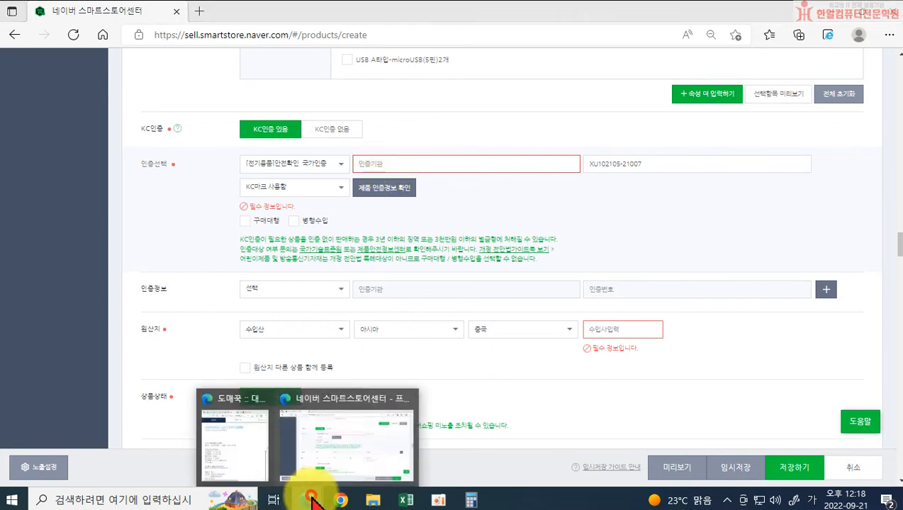
pyautogui.click(225, 448)
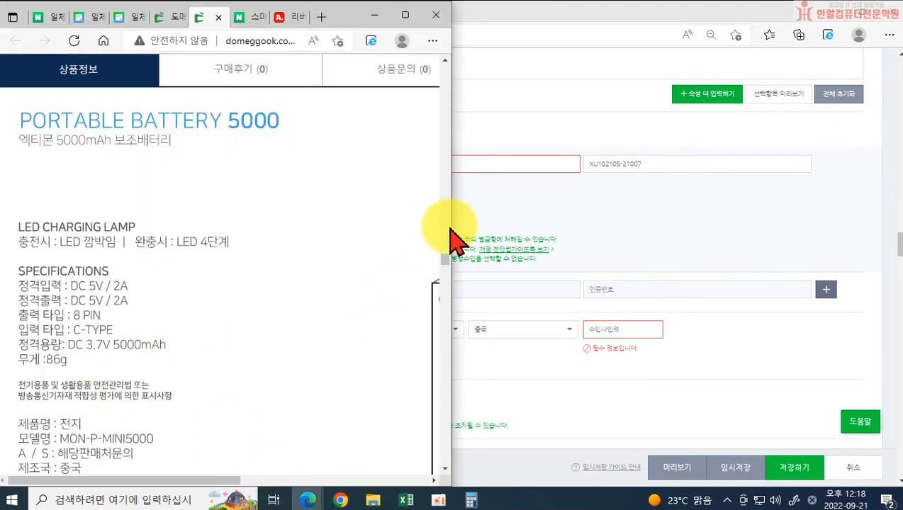
pyautogui.moveTo(454, 218); pyautogui.dragTo(787, 234)
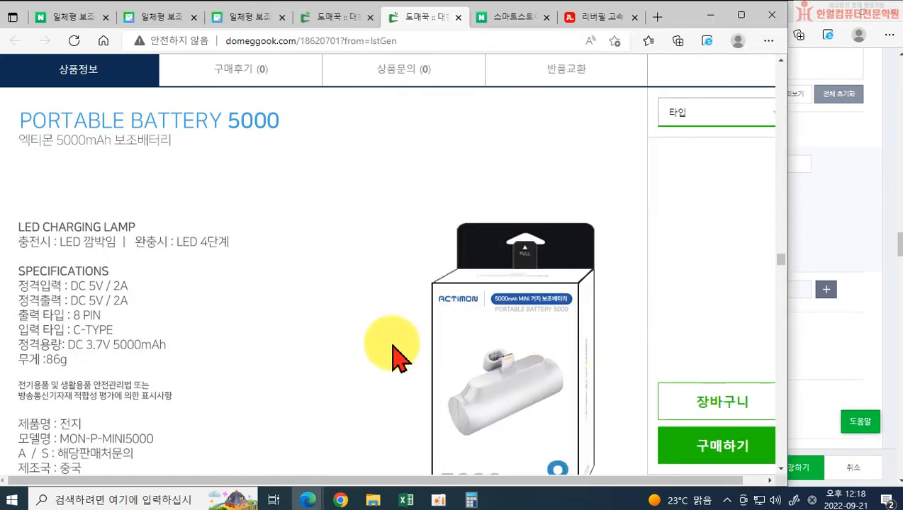
# Step: Examine the Domeggook product specifications and KC certification section for the certification body and importer
pyautogui.scroll(-1, 89, 430)
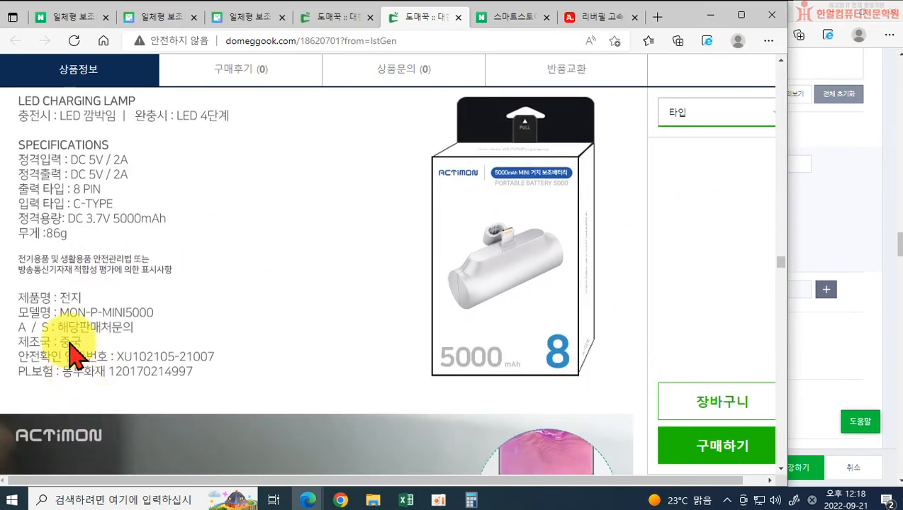
pyautogui.scroll(-2, 43, 355)
pyautogui.scroll(-1, 120, 298)
pyautogui.scroll(-5, 125, 272)
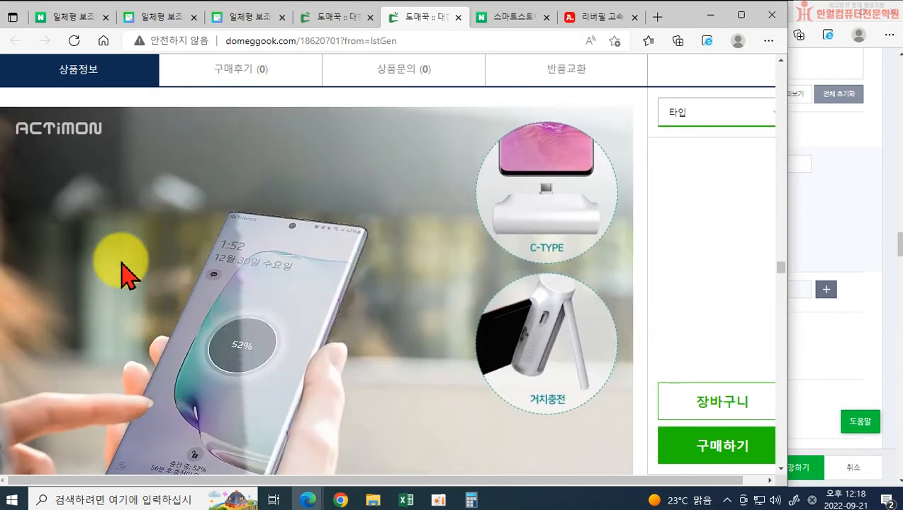
pyautogui.scroll(-10, 272, 347)
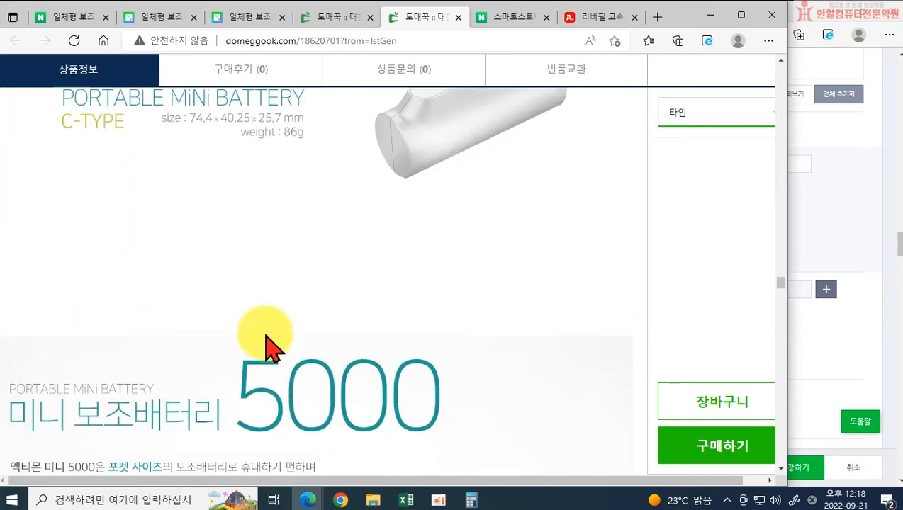
pyautogui.scroll(-10, 269, 344)
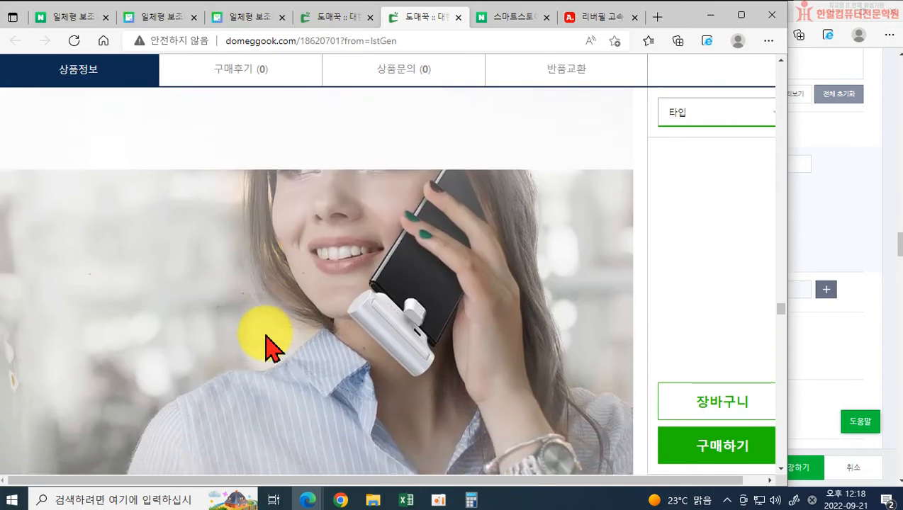
pyautogui.scroll(-2, 273, 347)
pyautogui.scroll(-5, 267, 346)
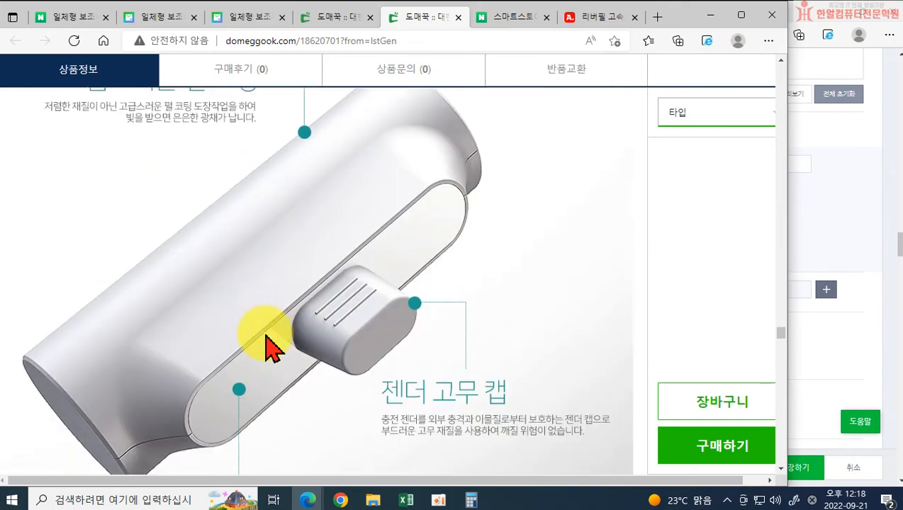
pyautogui.scroll(-10, 268, 345)
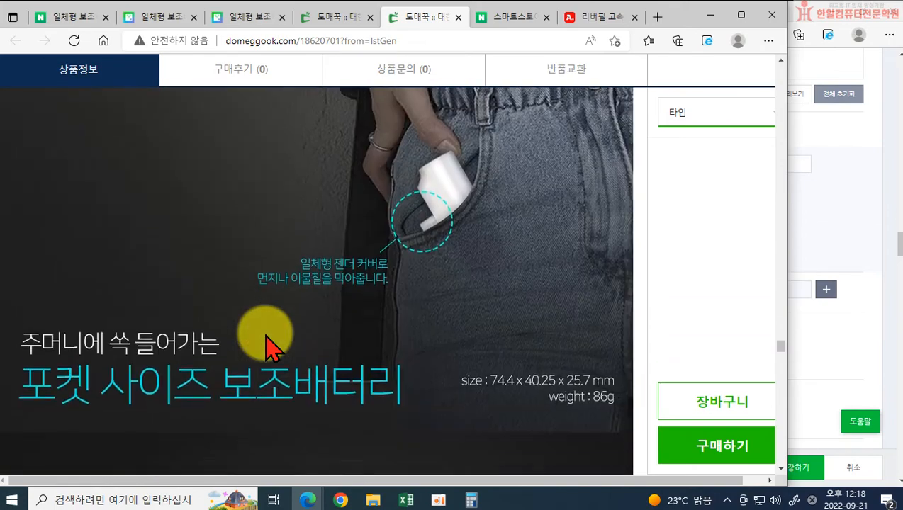
pyautogui.scroll(-10, 509, 264)
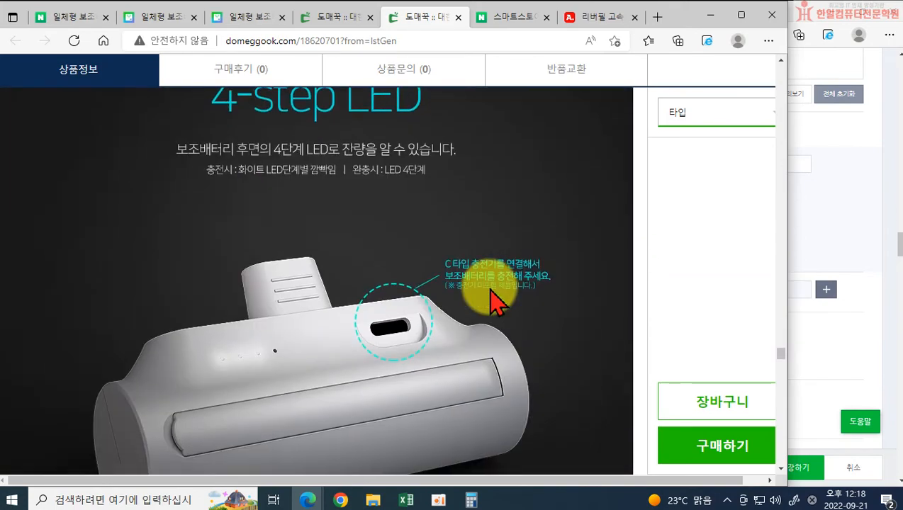
pyautogui.scroll(-6, 392, 340)
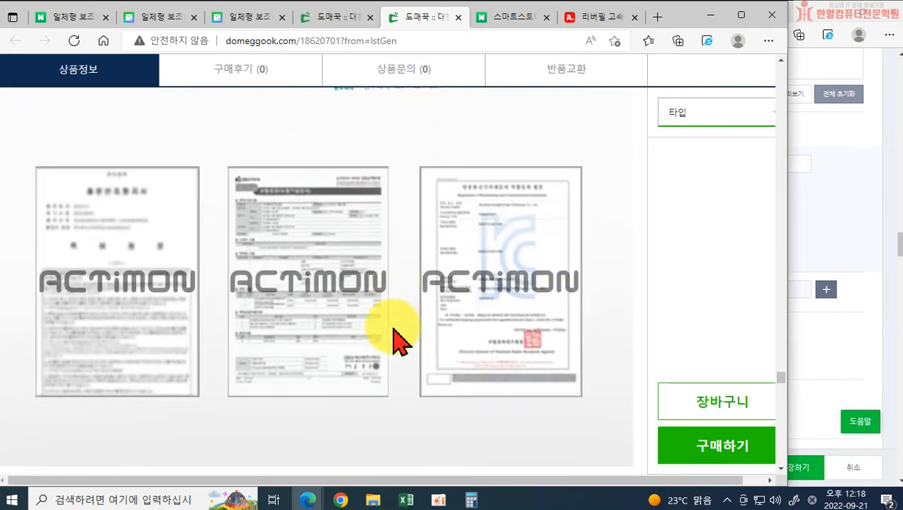
pyautogui.scroll(2, 397, 339)
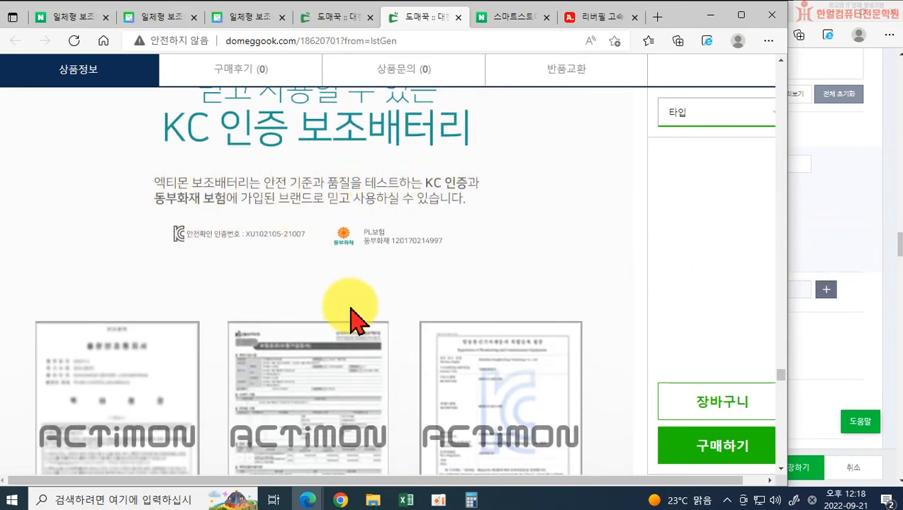
pyautogui.scroll(-2, 353, 320)
pyautogui.scroll(-10, 241, 327)
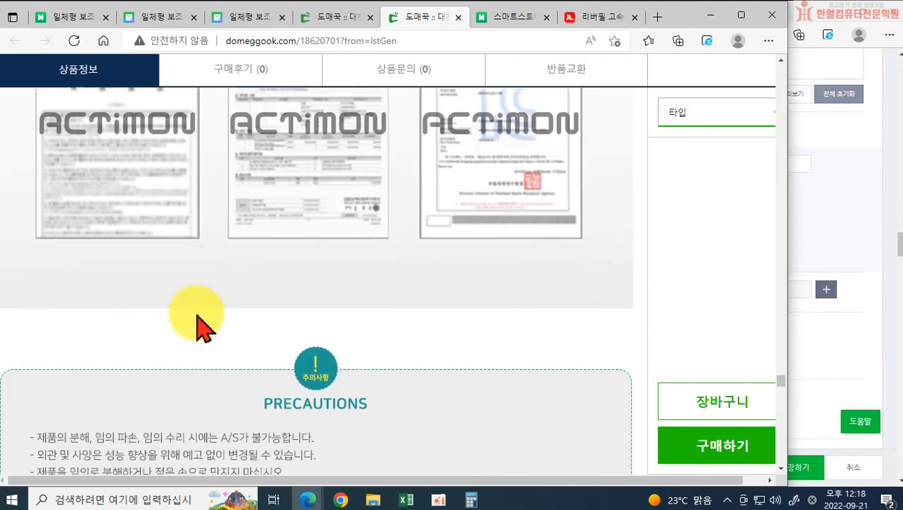
pyautogui.scroll(-3, 241, 339)
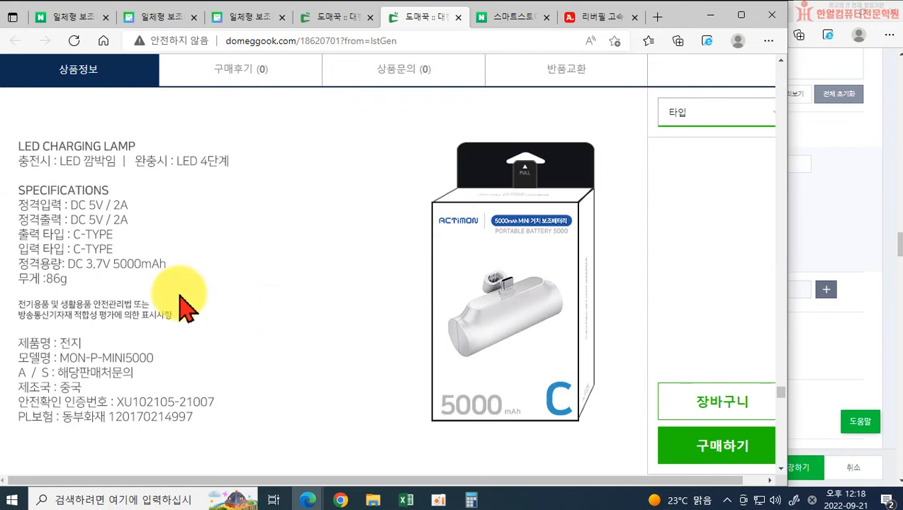
pyautogui.scroll(-3, 181, 294)
pyautogui.scroll(3, 482, 294)
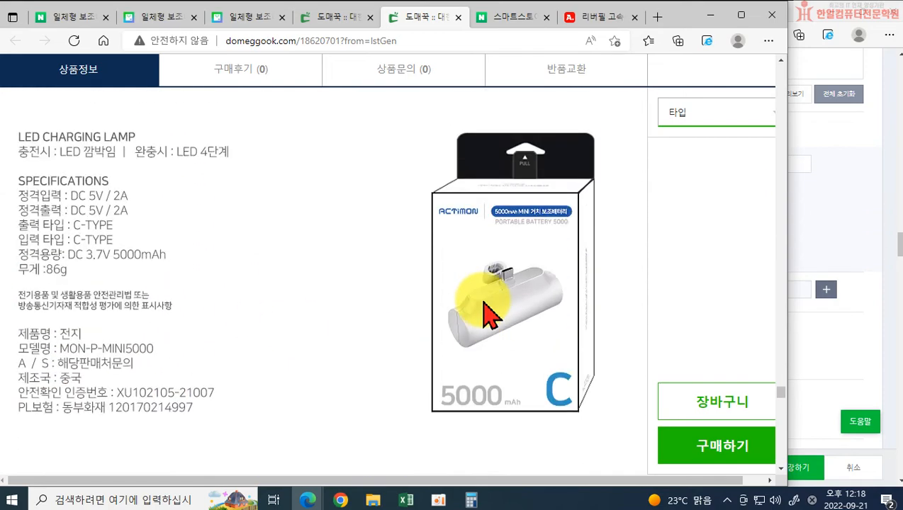
# Step: Check the delivery, return and image-use notices below the Domeggook specifications for certification body information
pyautogui.scroll(-8, 297, 354)
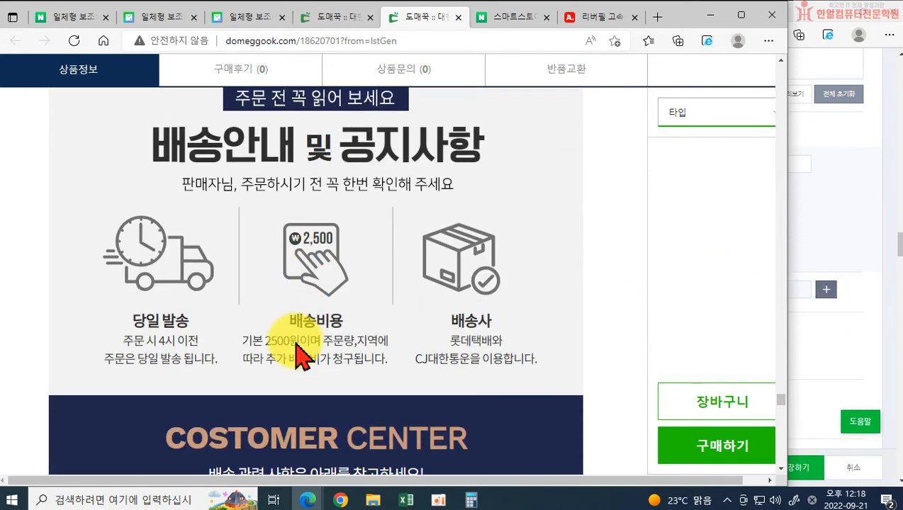
pyautogui.scroll(4, 297, 354)
pyautogui.scroll(-3, 297, 355)
pyautogui.scroll(-15, 298, 354)
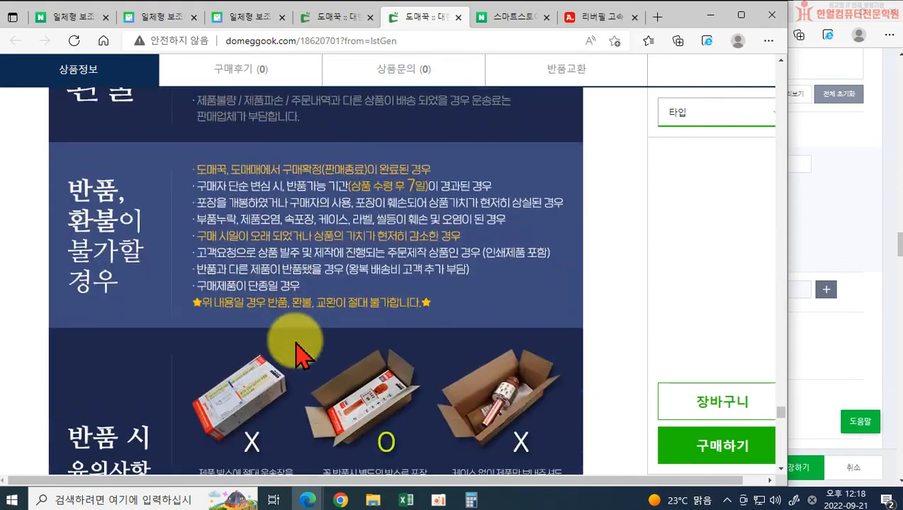
pyautogui.scroll(10, 297, 352)
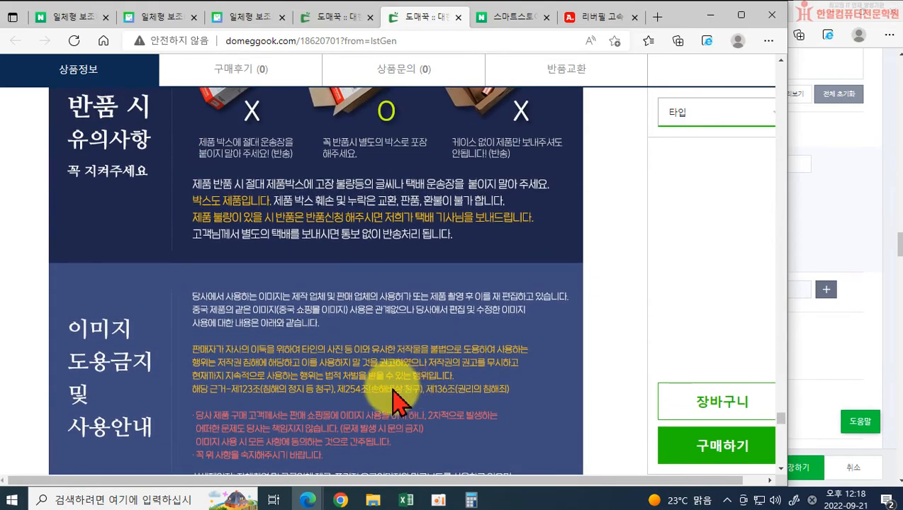
pyautogui.scroll(10, 368, 406)
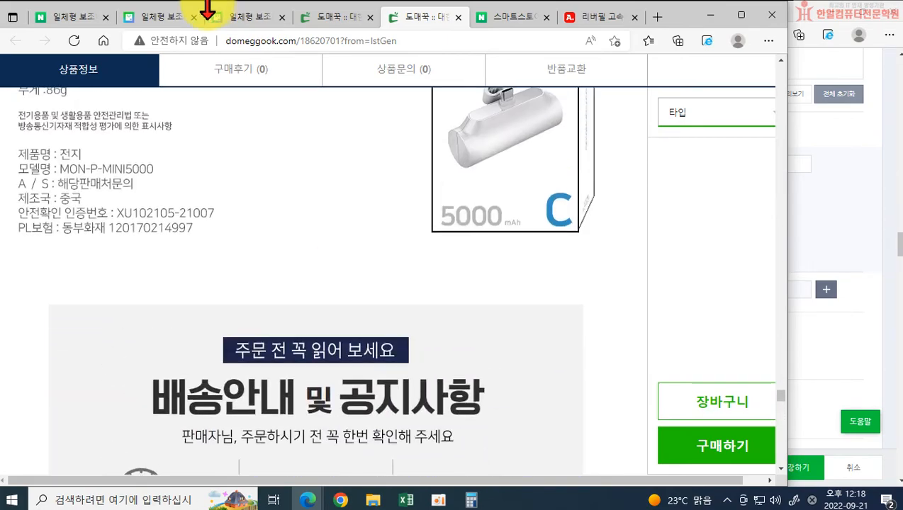
# Step: Open the 119OFFICE listing for the MON-P-MINI5000 8핀 battery from the Naver Shopping results for 일체형 보조배터리
pyautogui.click(167, 16)
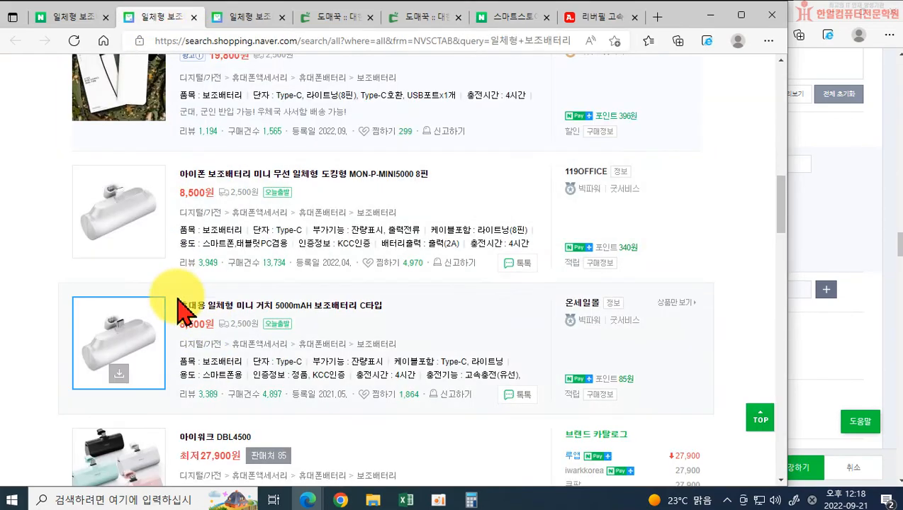
pyautogui.middleClick(92, 331)
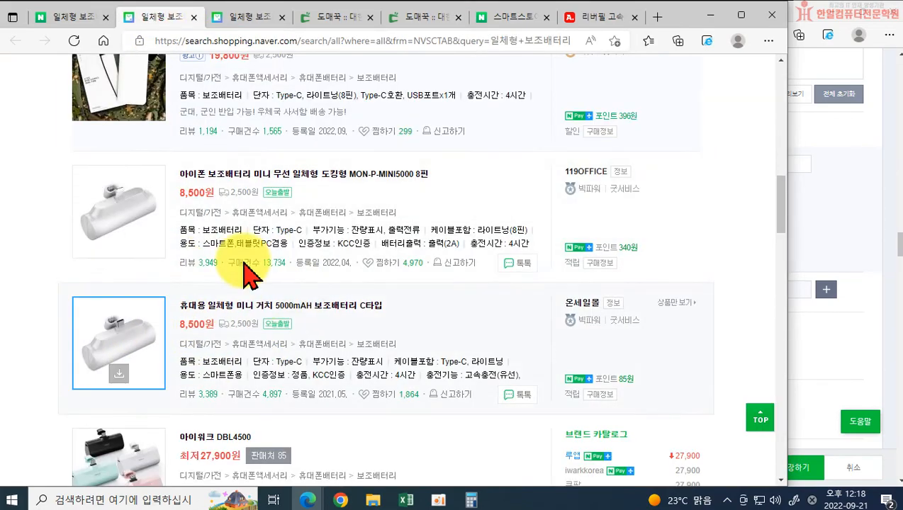
pyautogui.click(314, 188)
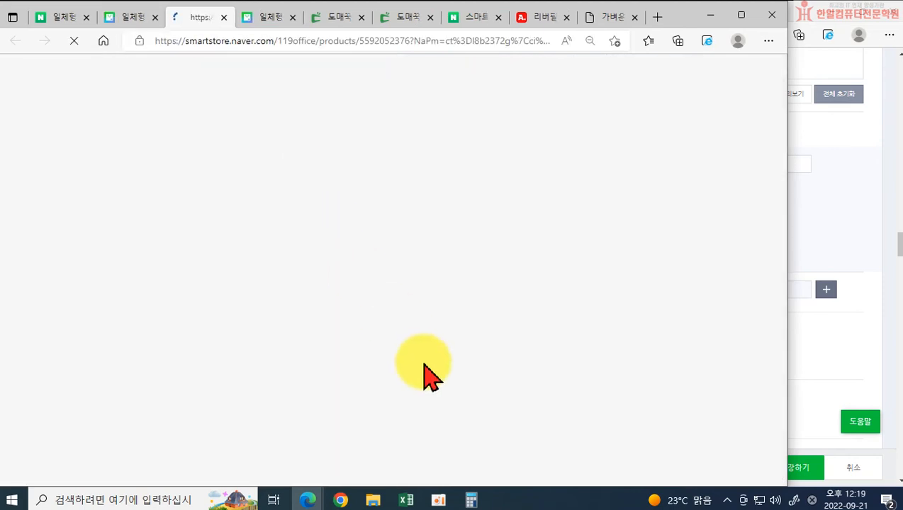
# Step: Examine the 119OFFICE listing's 상품정보 and 인증정보 sections for the manufacturer, origin and KC certification body
pyautogui.scroll(-3, 602, 387)
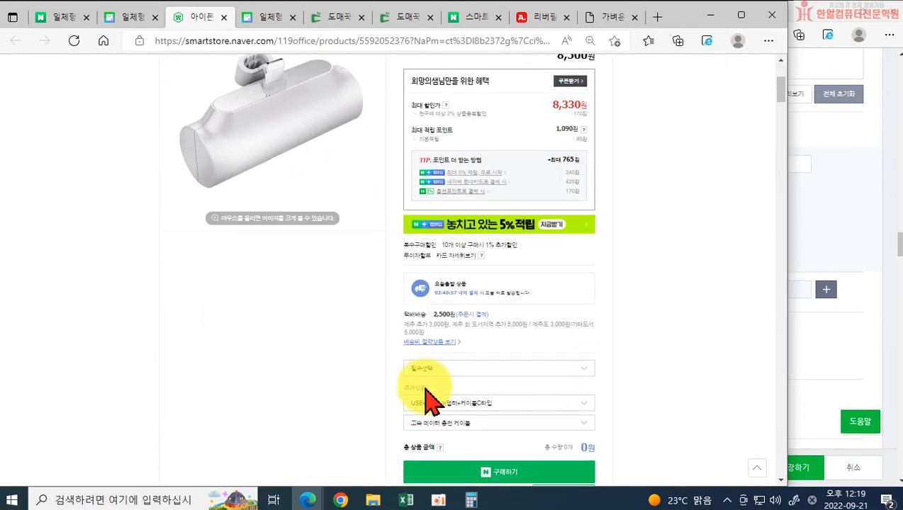
pyautogui.scroll(-5, 386, 386)
pyautogui.scroll(-5, 378, 375)
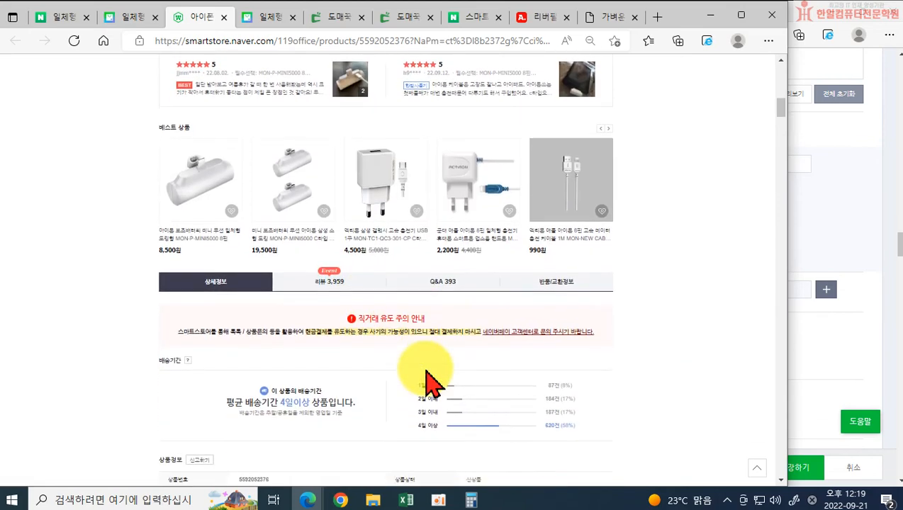
pyautogui.scroll(-2, 291, 351)
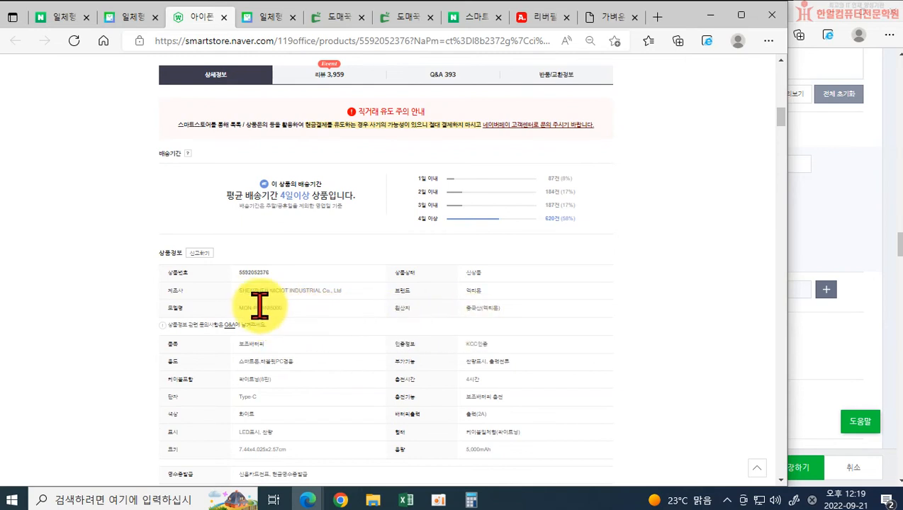
pyautogui.scroll(-1, 277, 316)
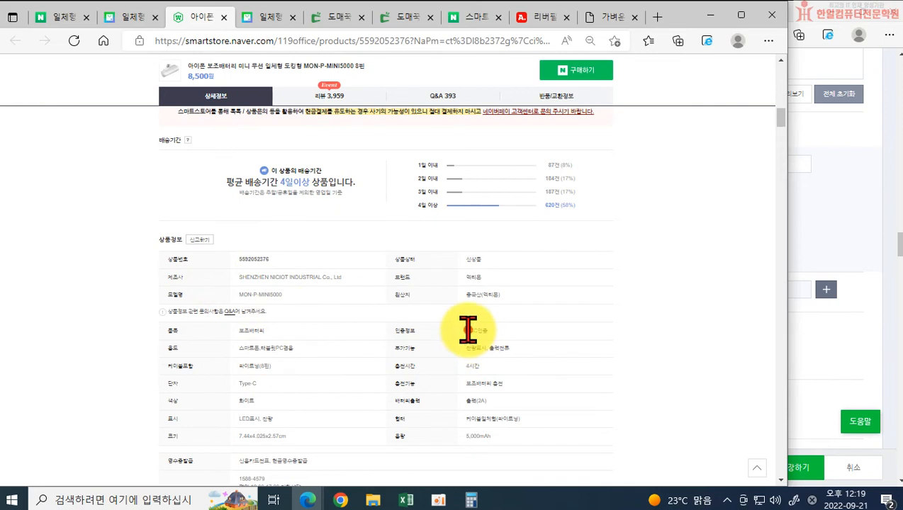
pyautogui.scroll(-2, 509, 344)
pyautogui.scroll(-1, 319, 372)
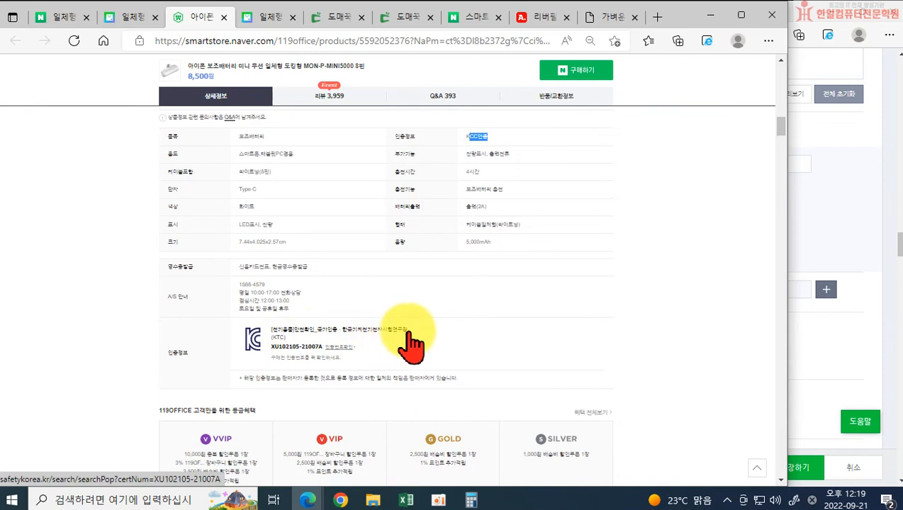
# Step: Back in the product registration form, enter 중국 as the importer and 한국기계전기전자시험연구원 as the KC certification body
pyautogui.click(885, 369)
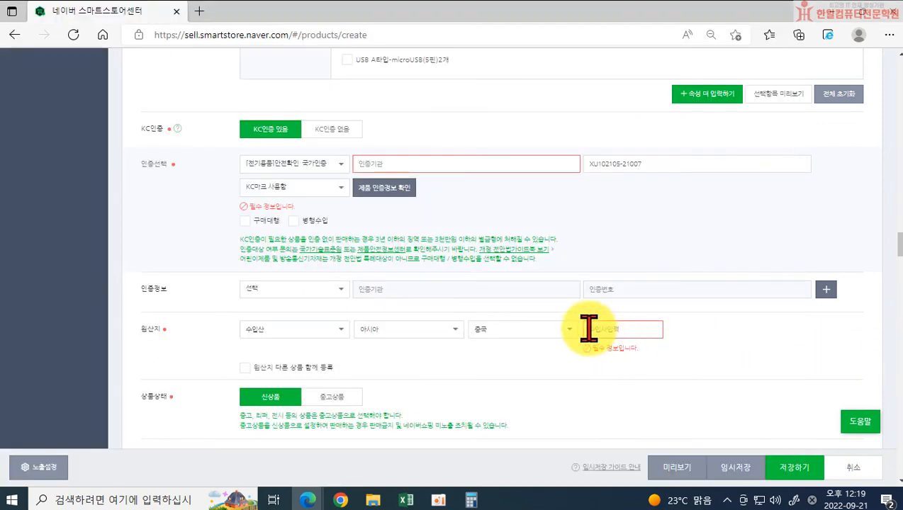
pyautogui.click(478, 293)
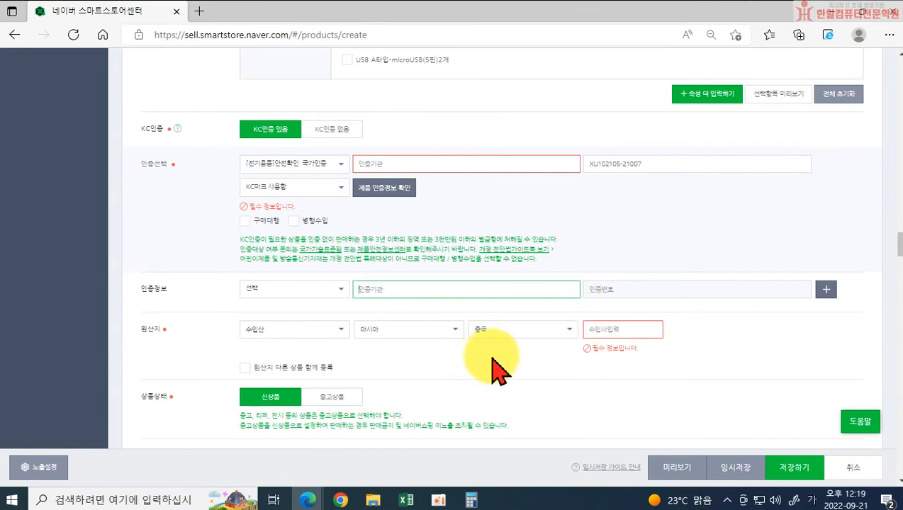
pyautogui.write('ㅈ')
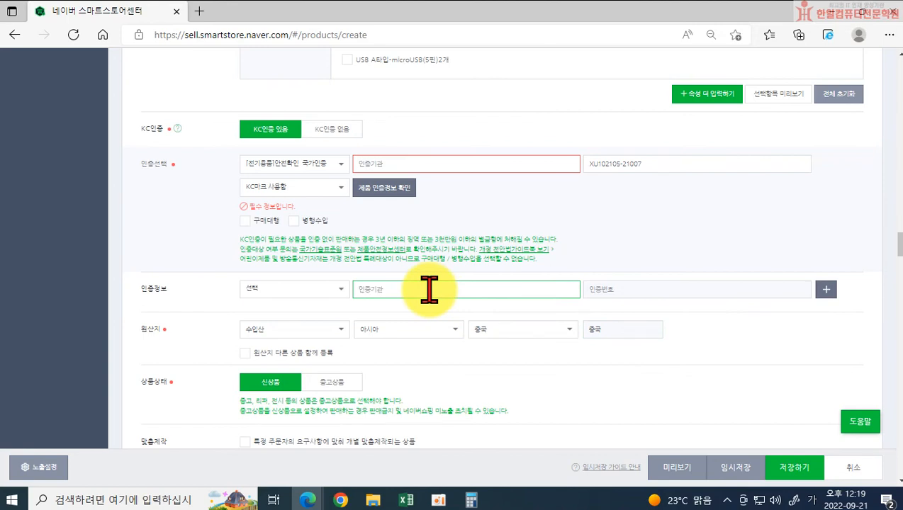
pyautogui.click(414, 164)
pyautogui.write('히')
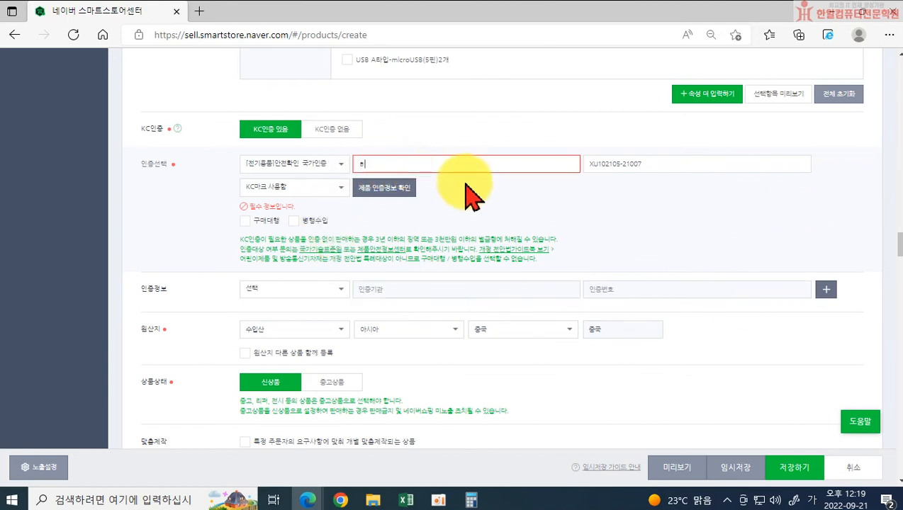
pyautogui.write('ㅏ')
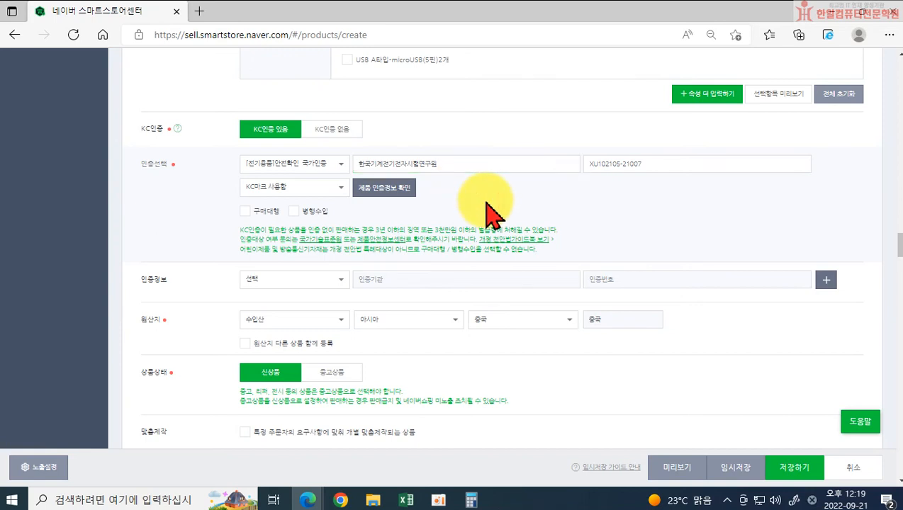
# Step: Save the product and open its store page to view the published price and purchase options
pyautogui.click(785, 466)
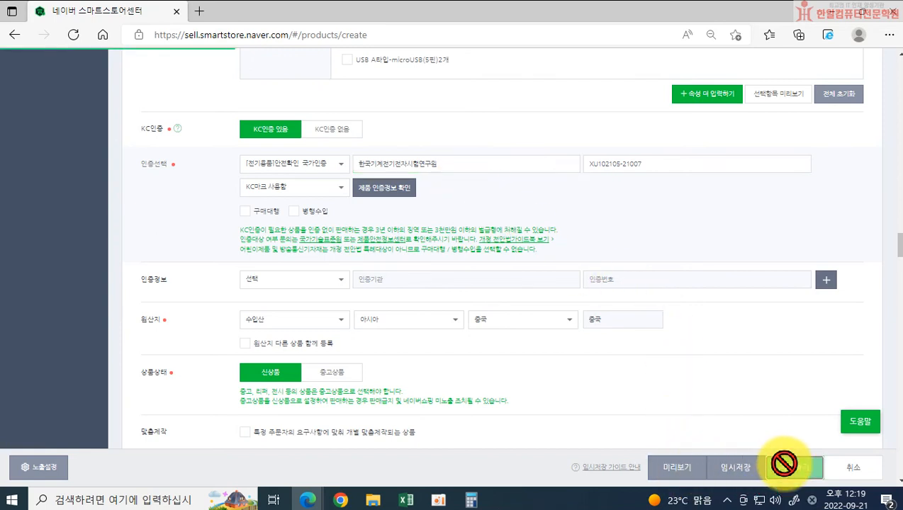
pyautogui.click(425, 126)
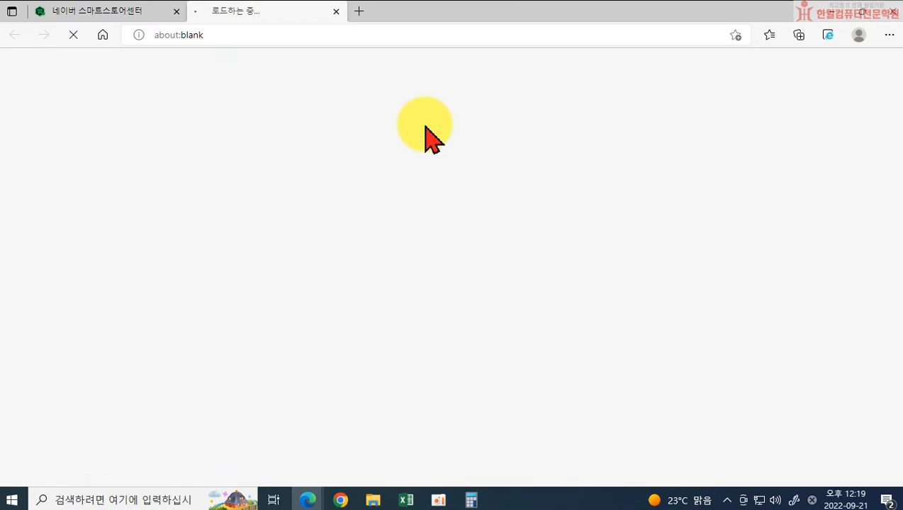
pyautogui.scroll(-2, 510, 207)
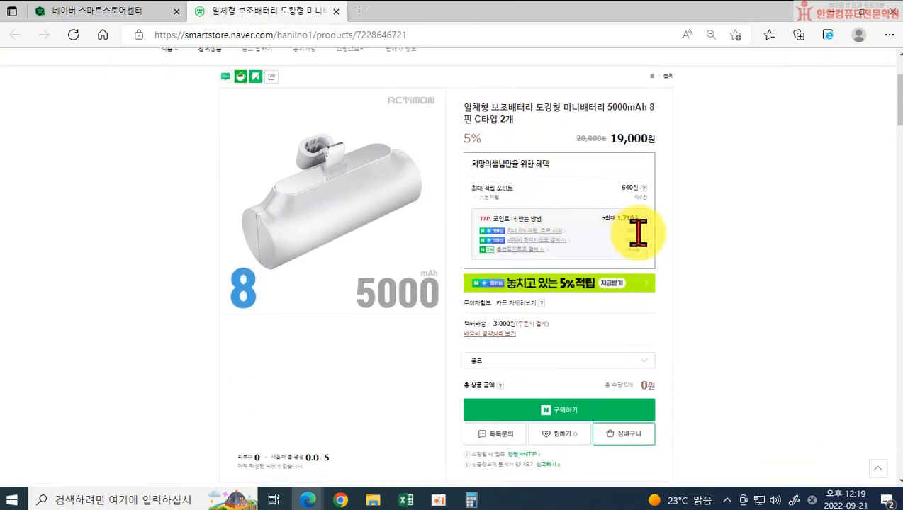
pyautogui.scroll(-1, 638, 234)
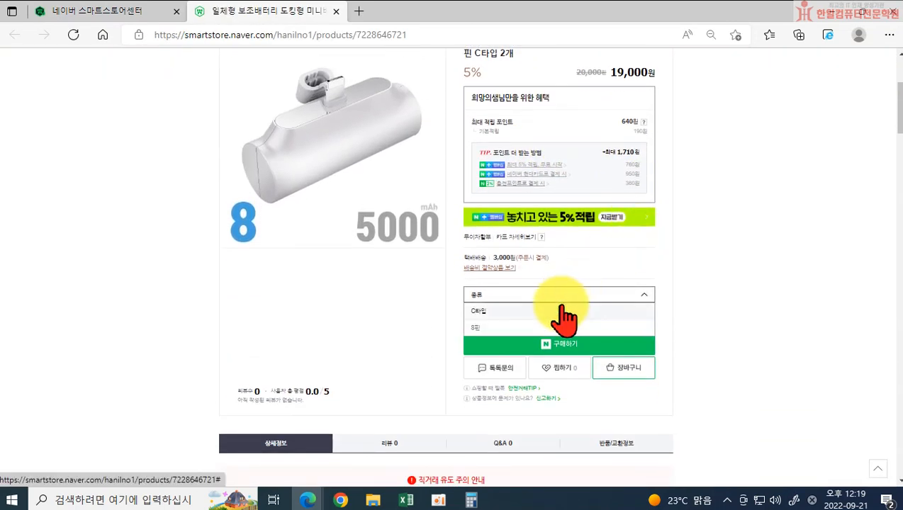
# Step: Test the 종류 option on the store page by adding C타입 and 8핀, removing both, and reviewing the choices again
pyautogui.click(560, 307)
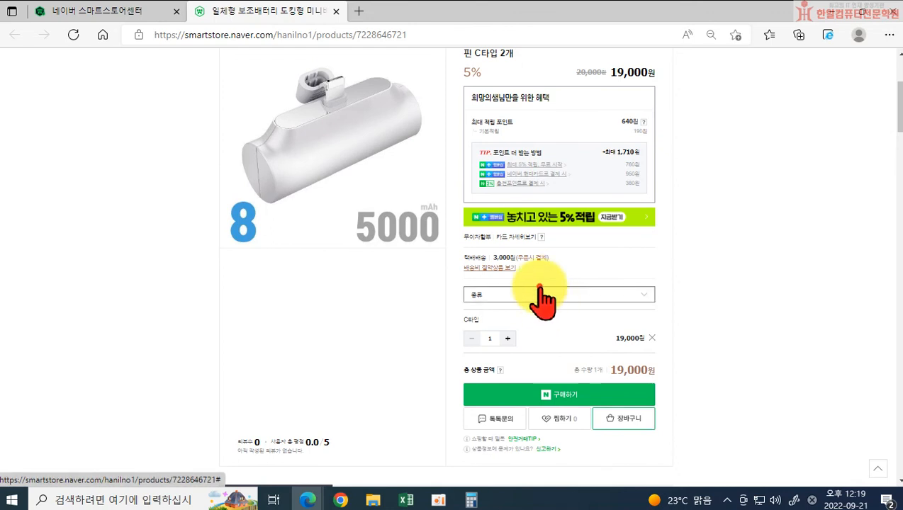
pyautogui.click(540, 290)
pyautogui.click(530, 312)
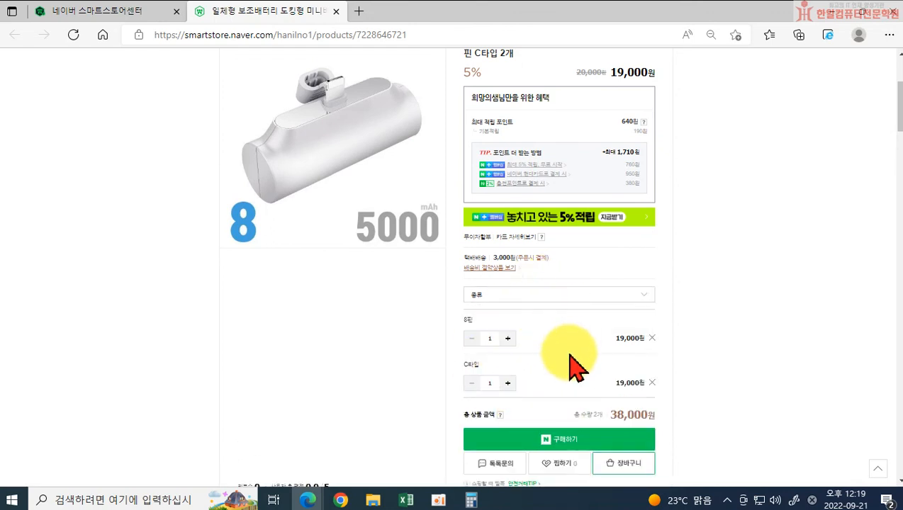
pyautogui.click(651, 383)
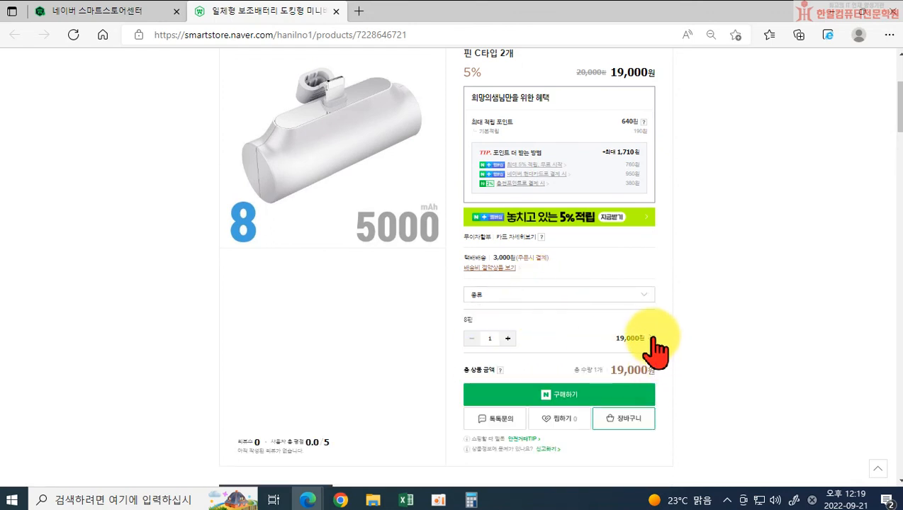
pyautogui.click(652, 336)
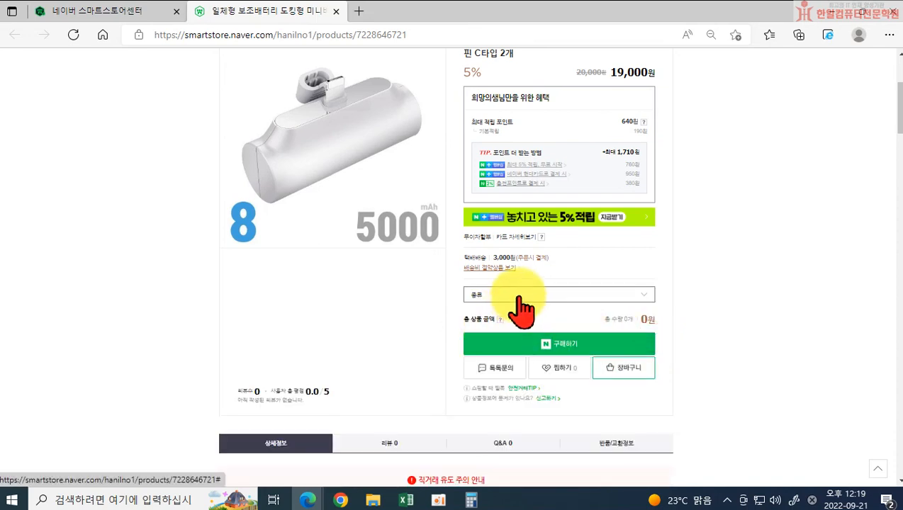
pyautogui.scroll(2, 524, 305)
pyautogui.scroll(-4, 560, 303)
pyautogui.scroll(2, 567, 303)
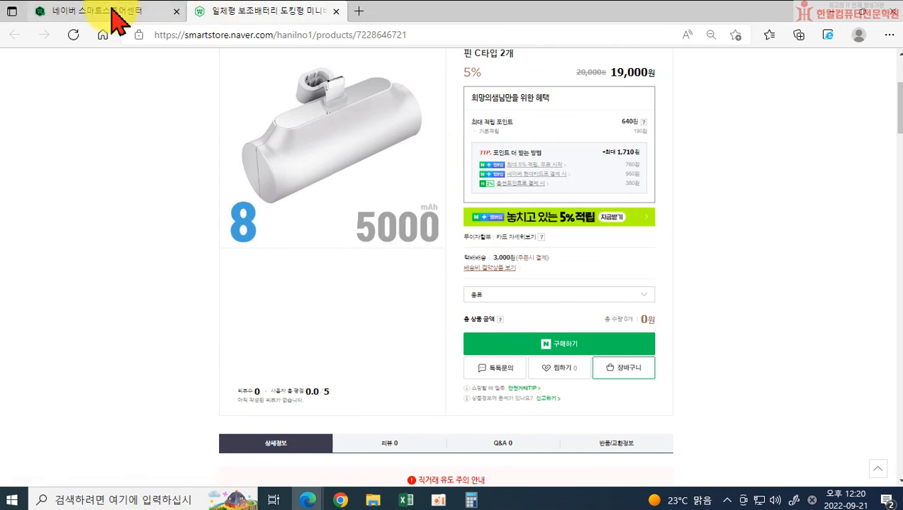
pyautogui.click(503, 295)
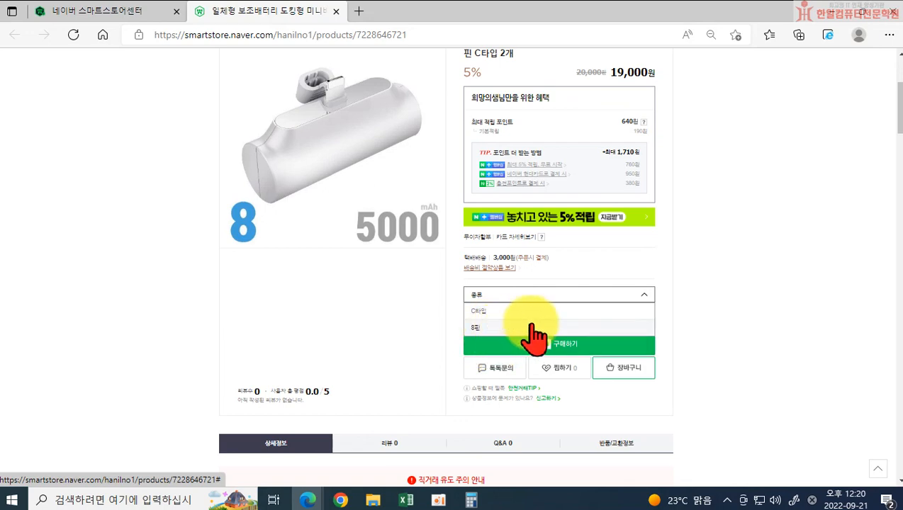
# Step: Return to the Smart Store Center, open the saved product for editing, and dismiss the KC certification notice
pyautogui.click(95, 12)
pyautogui.scroll(-5, 431, 344)
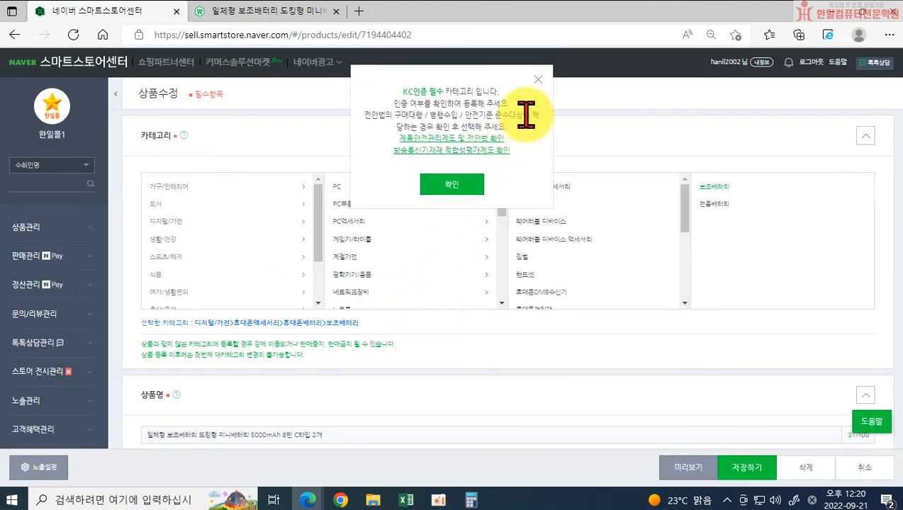
pyautogui.click(539, 79)
# Step: Expand the product's 옵션 section, add C타입+8핀 to the 종류 option values, and apply the values to the option list
pyautogui.scroll(-15, 459, 346)
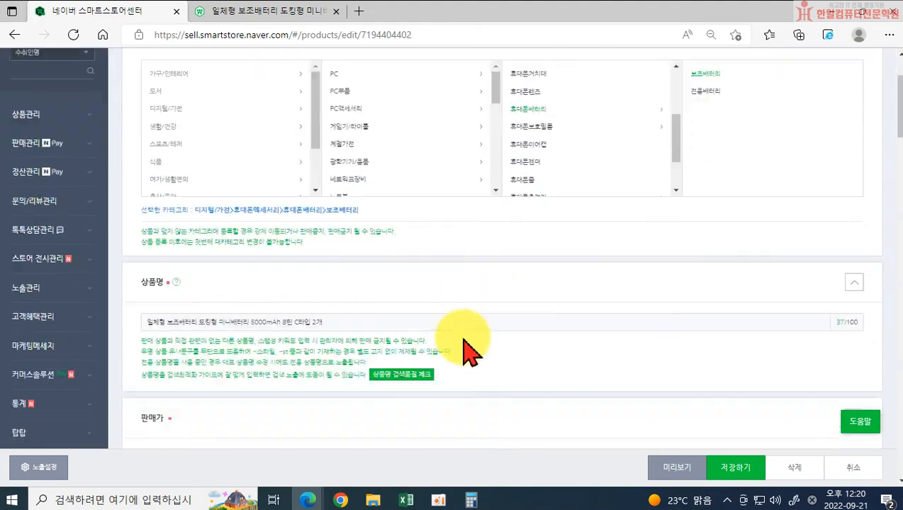
pyautogui.scroll(-7, 433, 327)
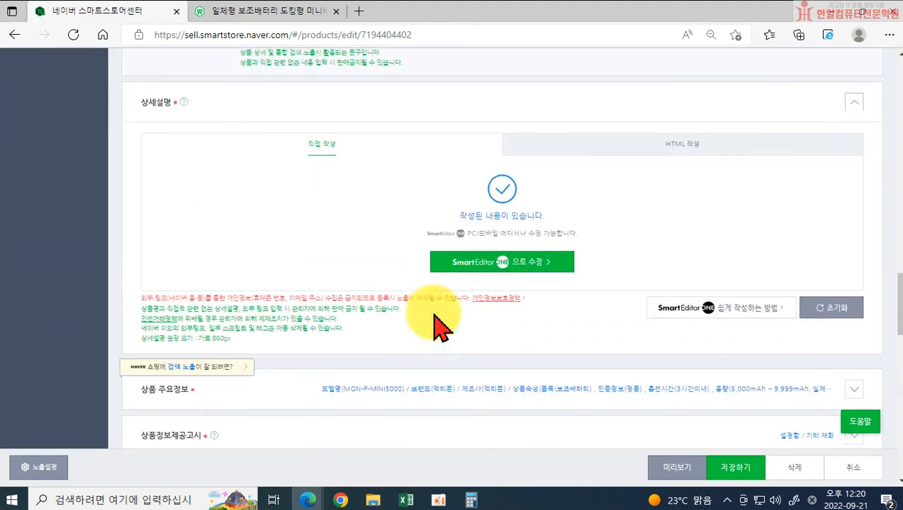
pyautogui.scroll(8, 433, 322)
pyautogui.scroll(10, 415, 295)
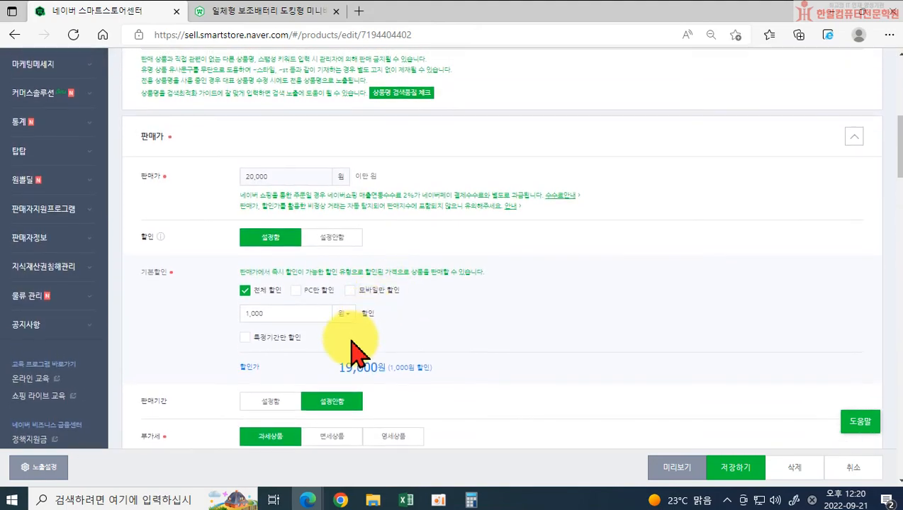
pyautogui.scroll(-2, 332, 343)
pyautogui.scroll(12, 280, 348)
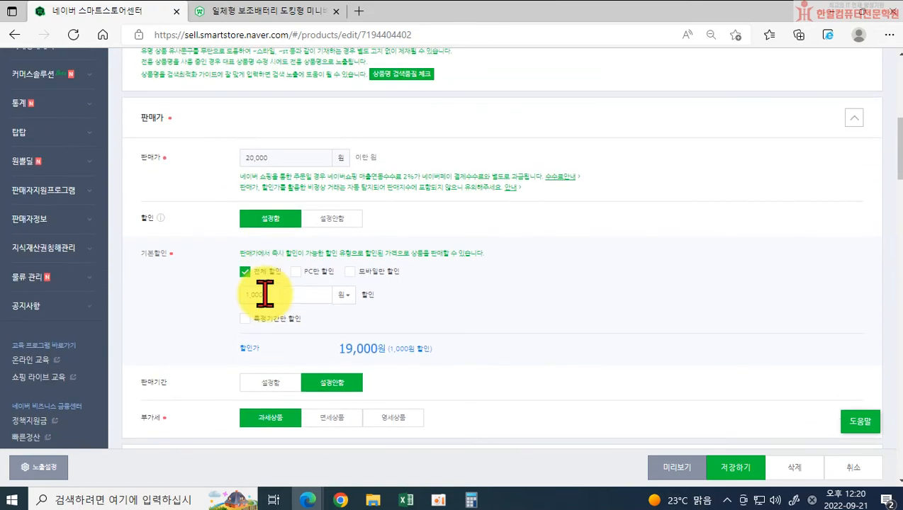
pyautogui.scroll(-15, 273, 326)
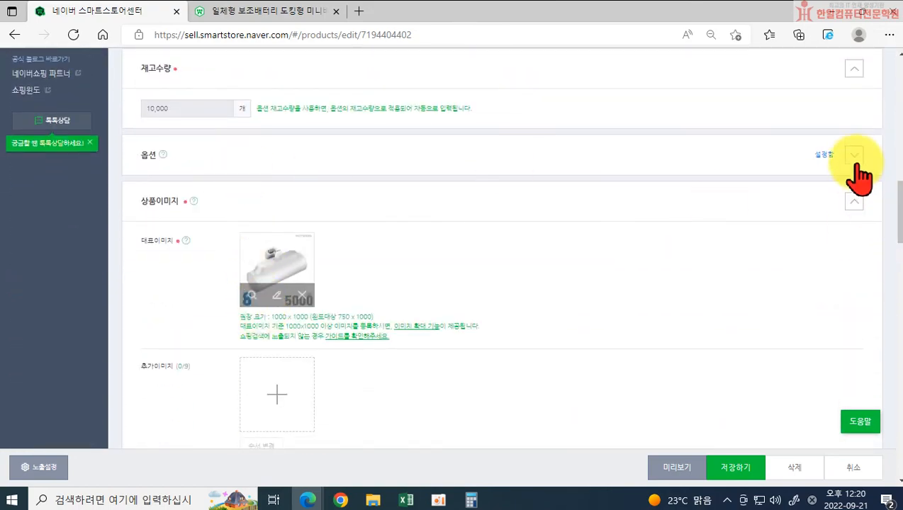
pyautogui.click(856, 162)
pyautogui.scroll(-1, 482, 327)
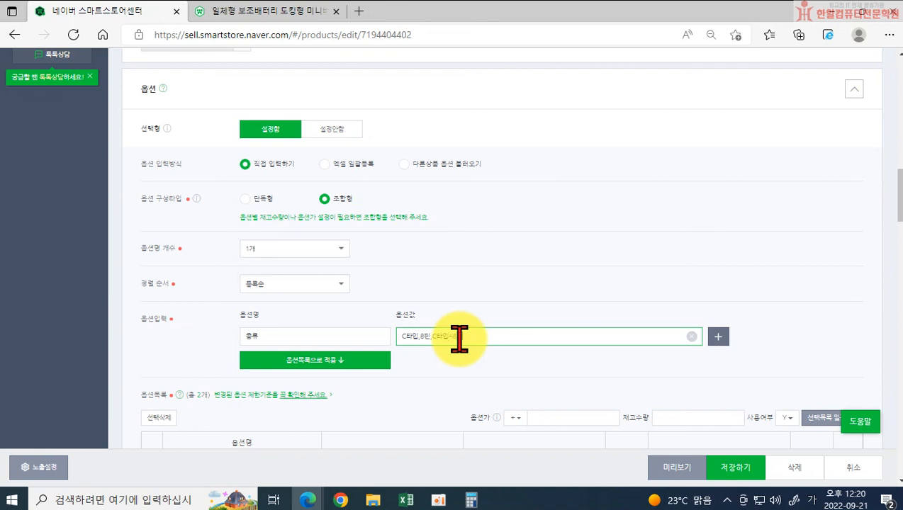
pyautogui.click(296, 359)
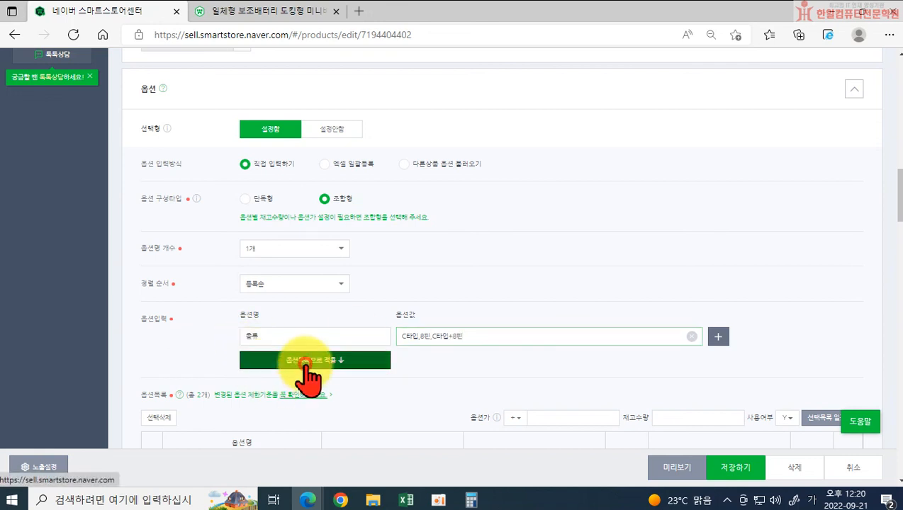
# Step: Set the stock quantity of the C타입+8핀 option to 1,000 and save the product changes
pyautogui.scroll(-2, 515, 409)
pyautogui.click(534, 286)
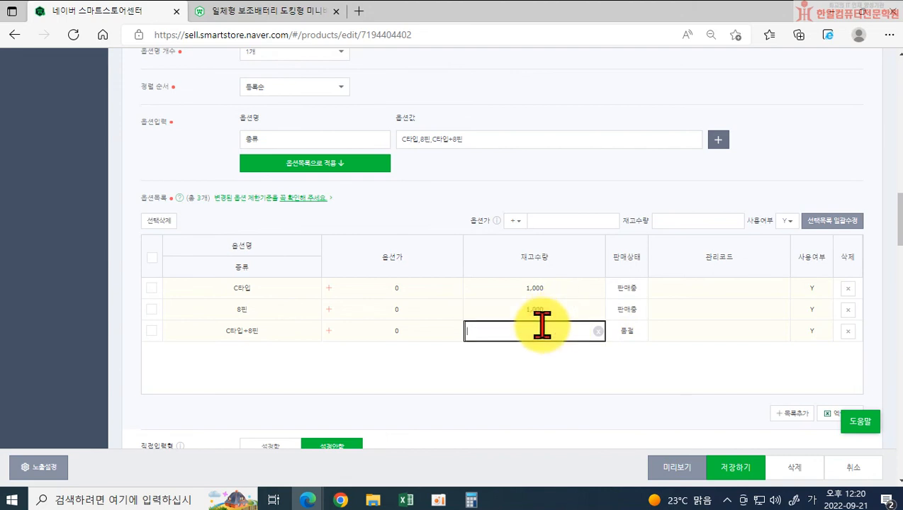
pyautogui.click(525, 367)
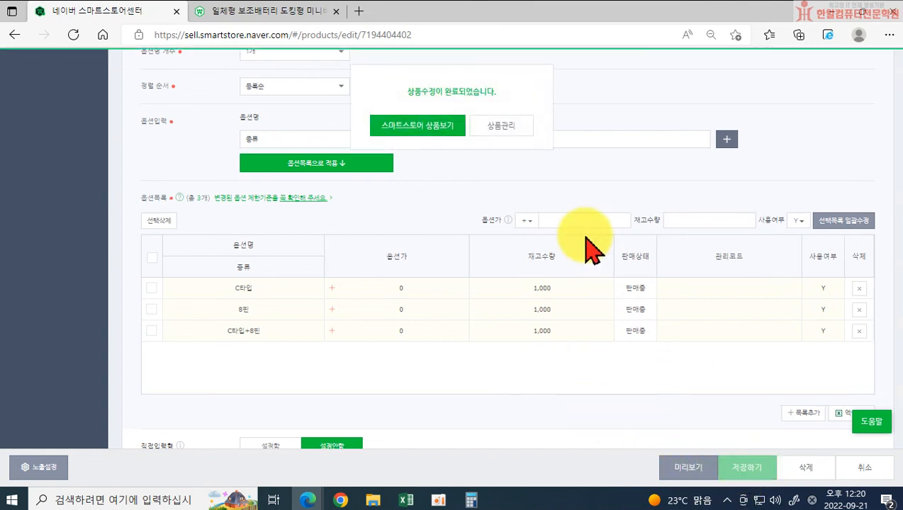
# Step: Open the product's store page and test the 종류 choices C타입+8핀, 8핀 and C타입 one at a time, removing each selection
pyautogui.click(415, 130)
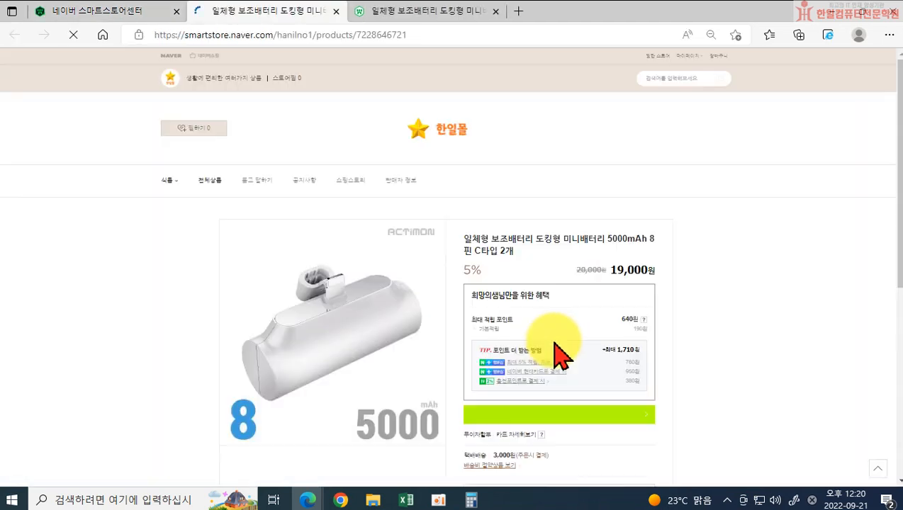
pyautogui.scroll(-3, 745, 353)
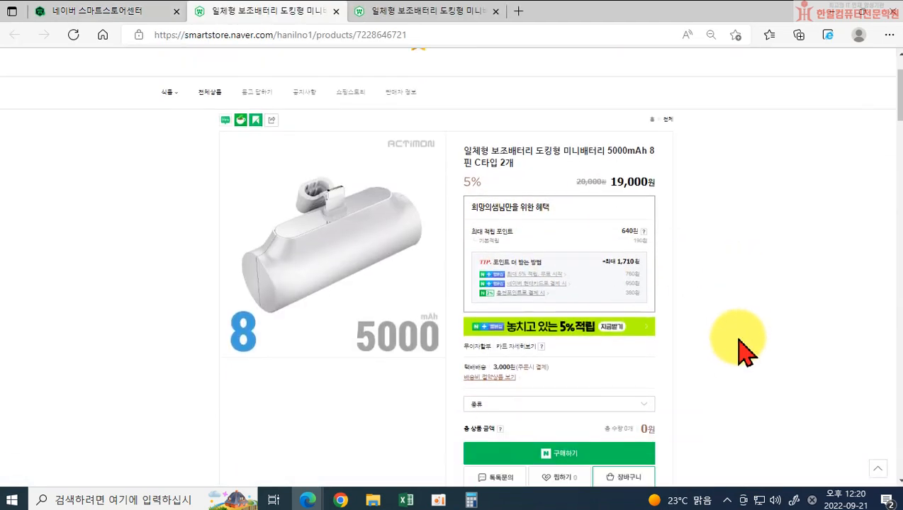
pyautogui.click(528, 295)
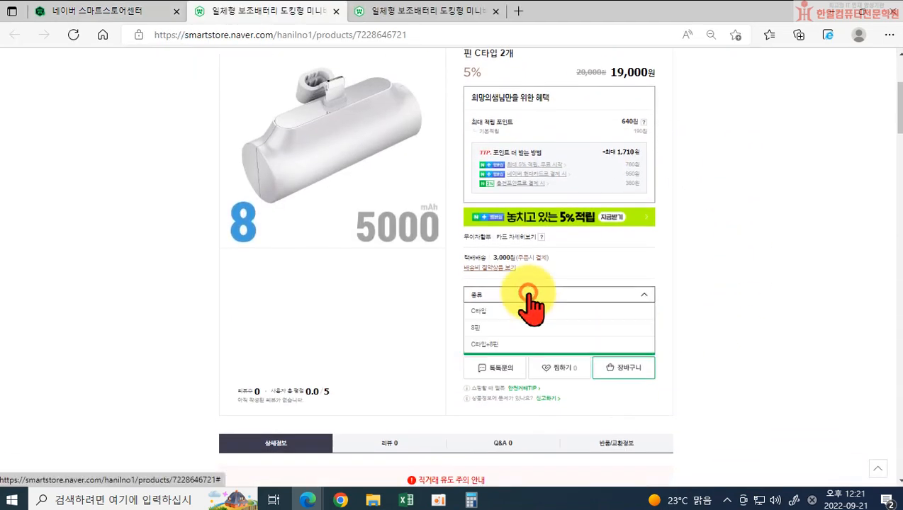
pyautogui.click(526, 346)
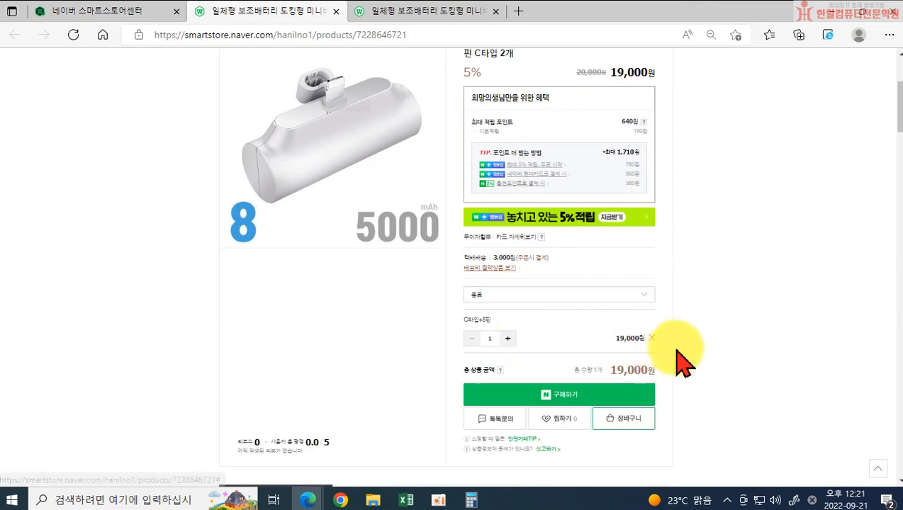
pyautogui.click(653, 338)
pyautogui.click(528, 295)
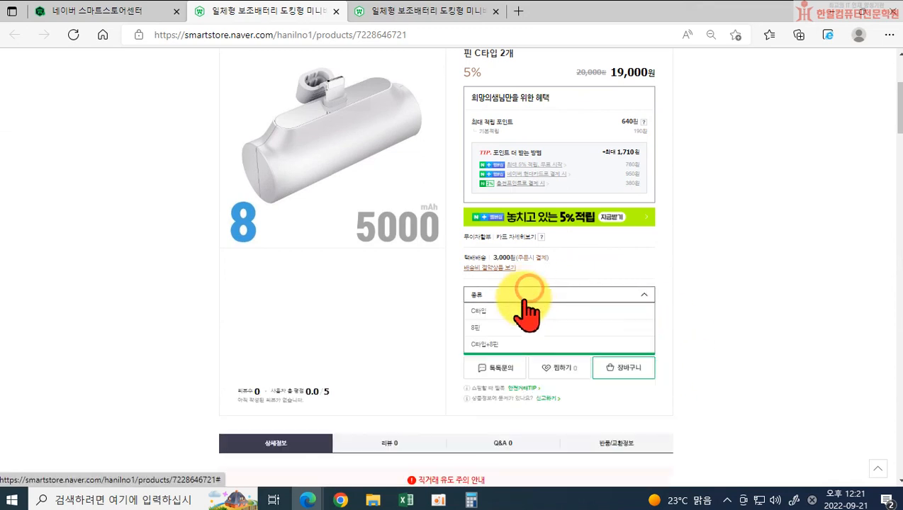
pyautogui.click(507, 328)
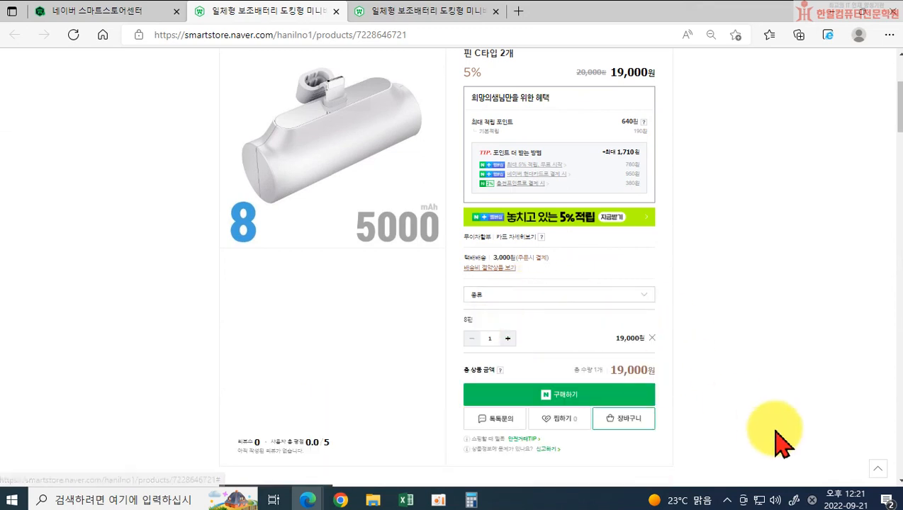
pyautogui.click(653, 339)
pyautogui.click(528, 294)
pyautogui.click(510, 312)
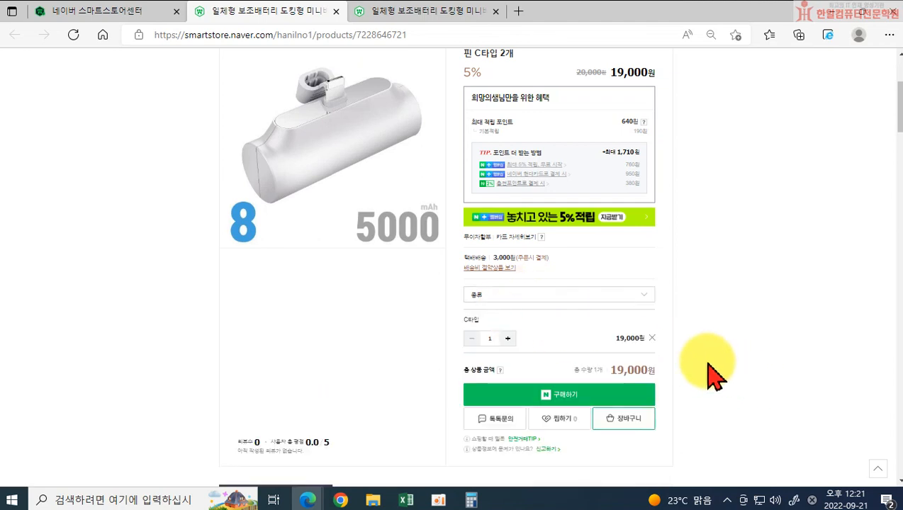
pyautogui.scroll(-2, 702, 345)
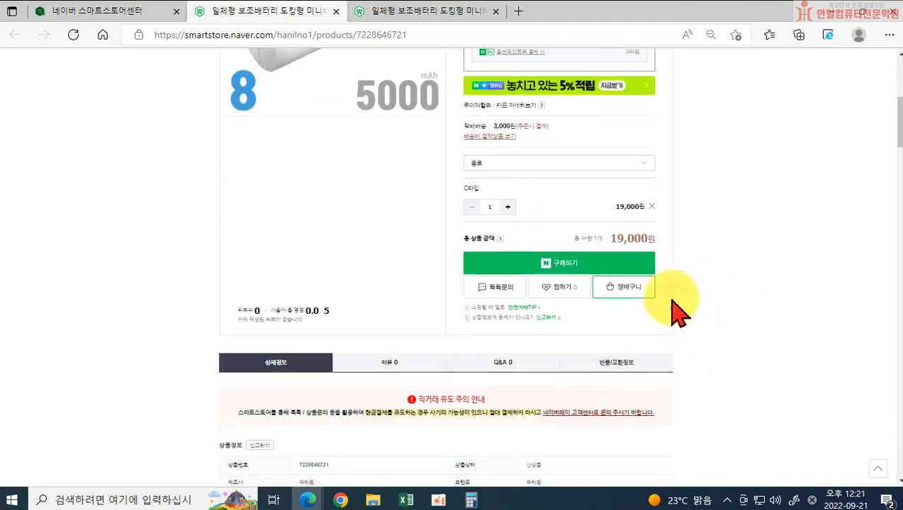
pyautogui.click(652, 205)
# Step: Review the store page's certification details, product description images, related tags and product information notice
pyautogui.scroll(-2, 700, 262)
pyautogui.scroll(-4, 554, 383)
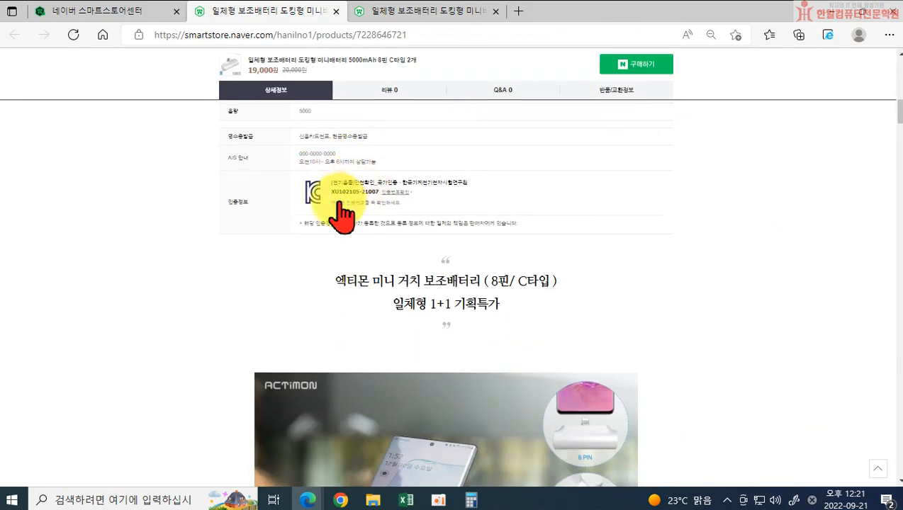
pyautogui.scroll(-2, 489, 263)
pyautogui.scroll(-5, 303, 276)
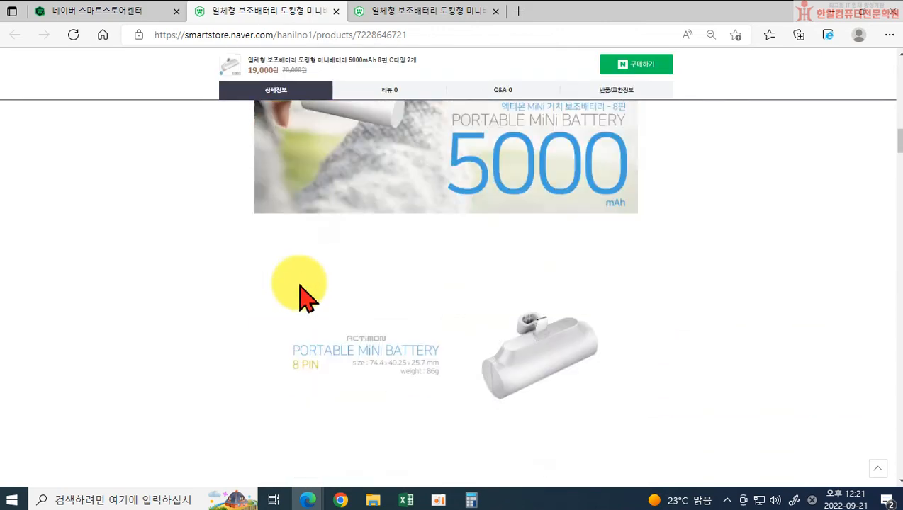
pyautogui.scroll(-20, 302, 290)
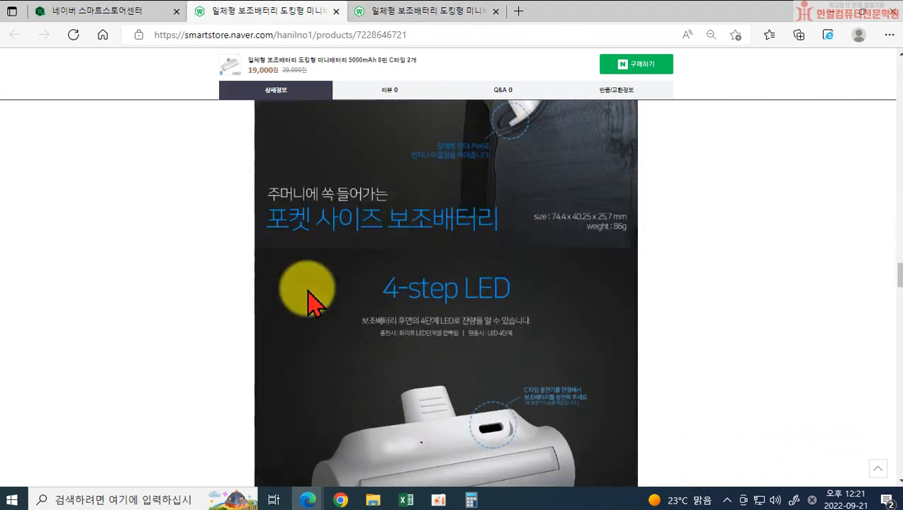
pyautogui.scroll(-20, 310, 301)
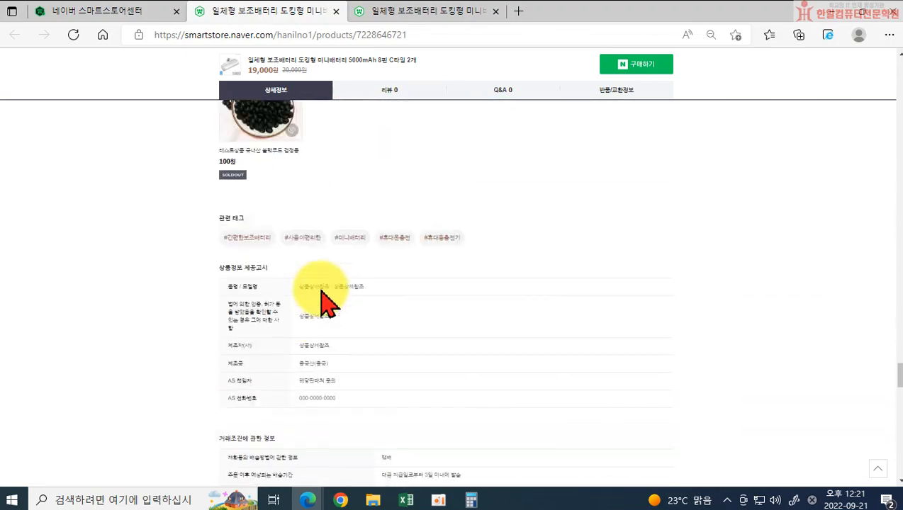
pyautogui.scroll(20, 520, 339)
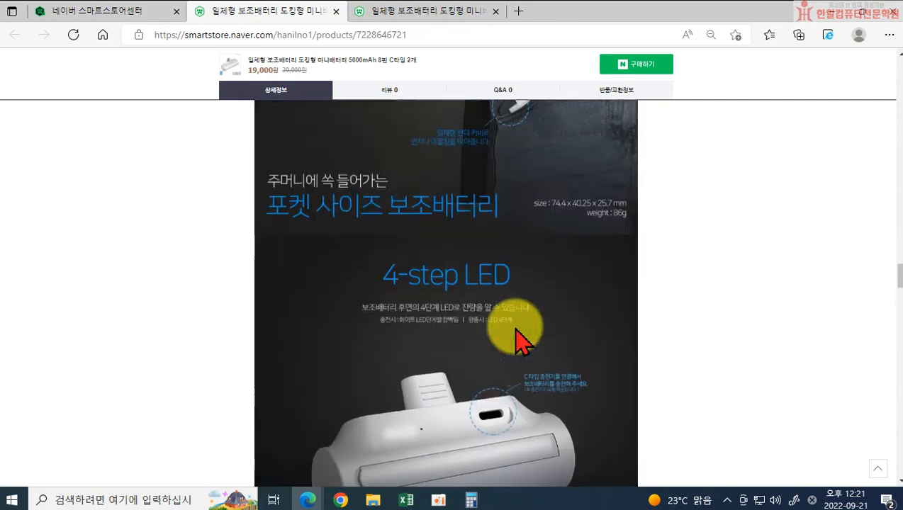
pyautogui.scroll(15, 521, 339)
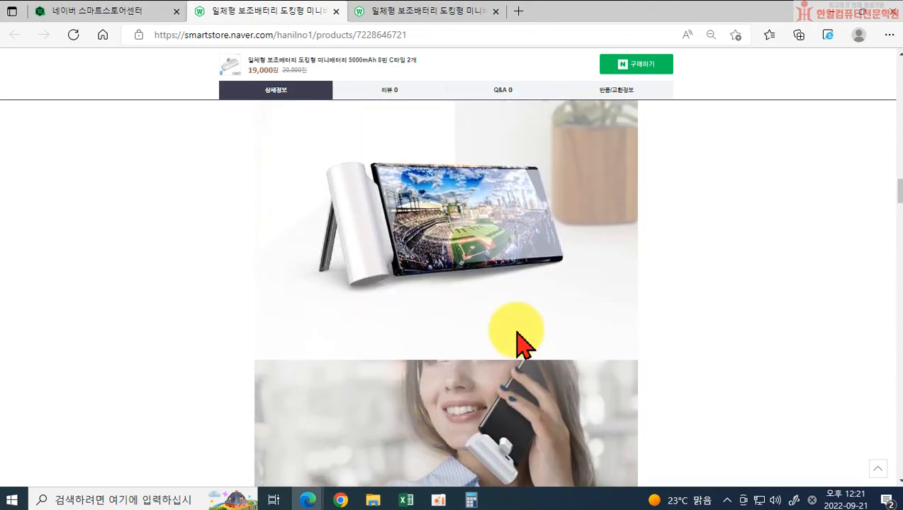